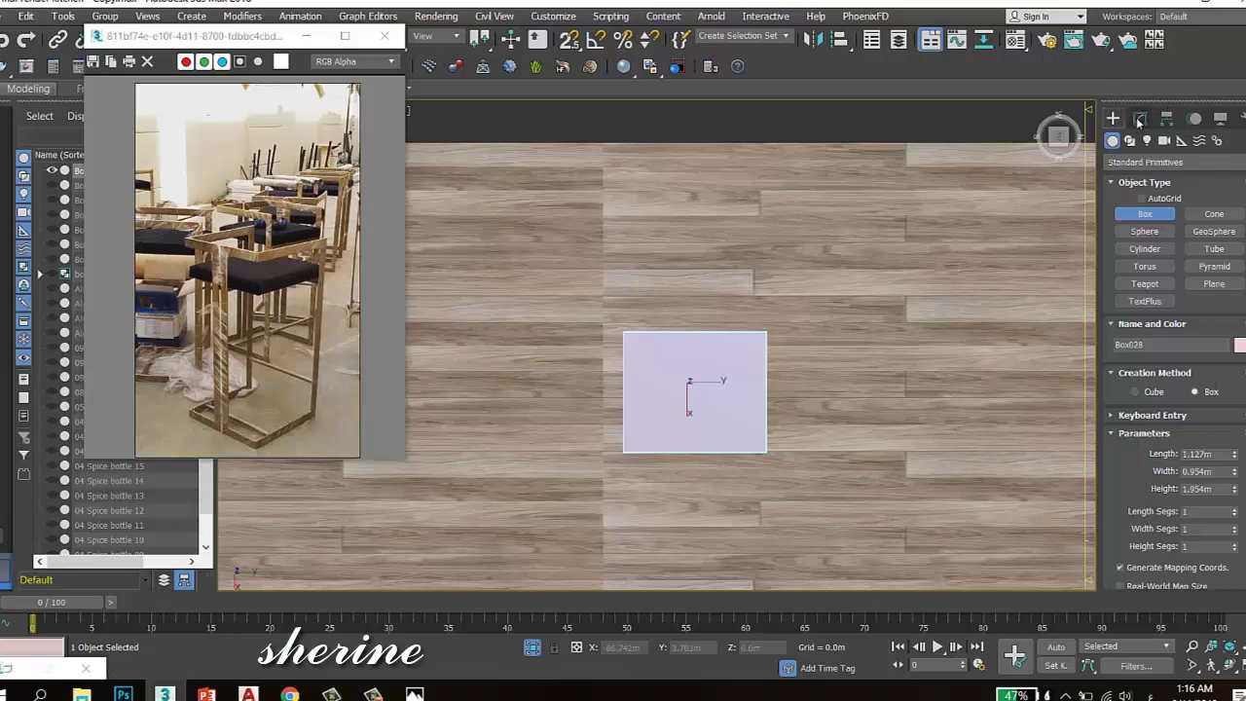
# Set the box's length to 0.4 m, width to 0.4 m and height to 0.9 m
pyautogui.click(1140, 118)
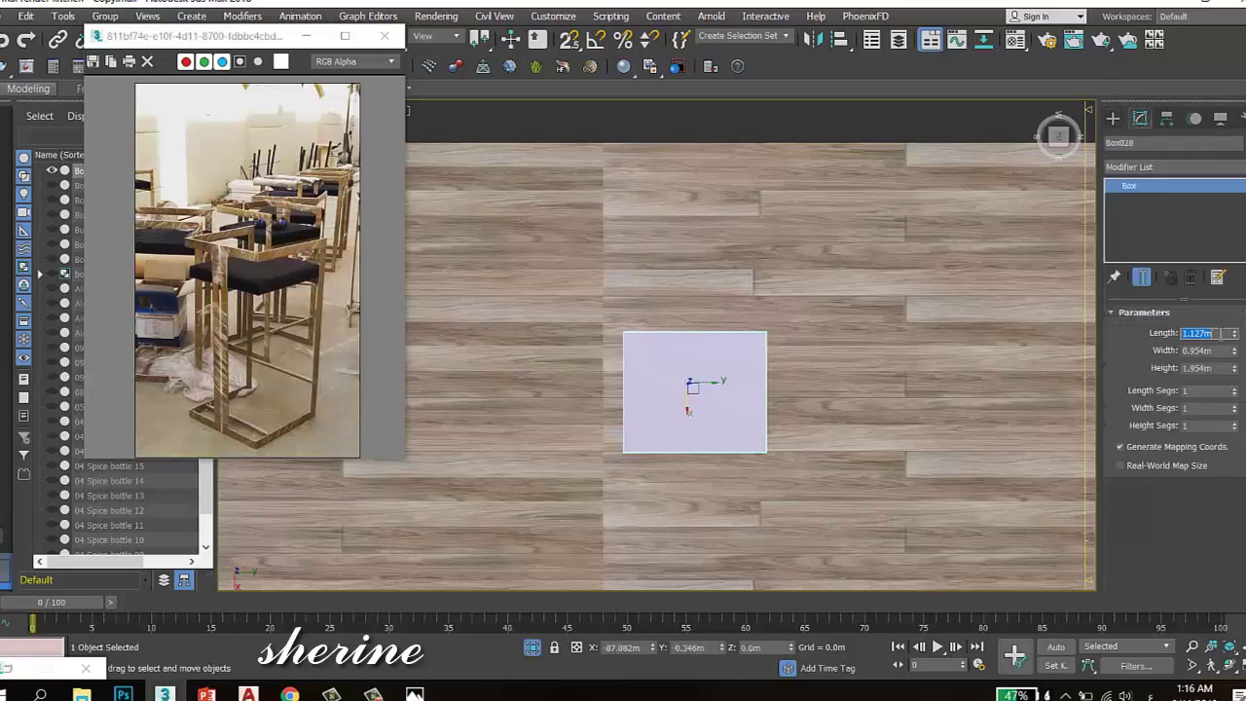
pyautogui.write('40')
pyautogui.press('Tab')
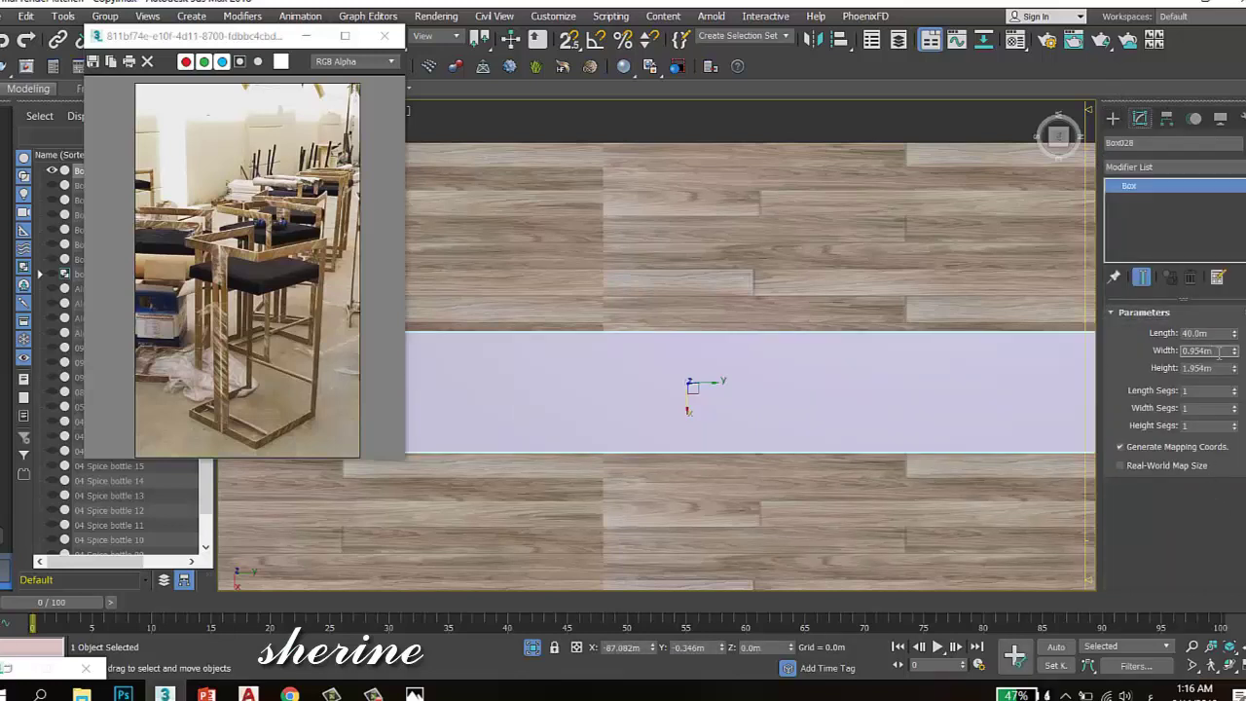
pyautogui.click(1217, 334)
pyautogui.write('0.4')
pyautogui.press('Tab')
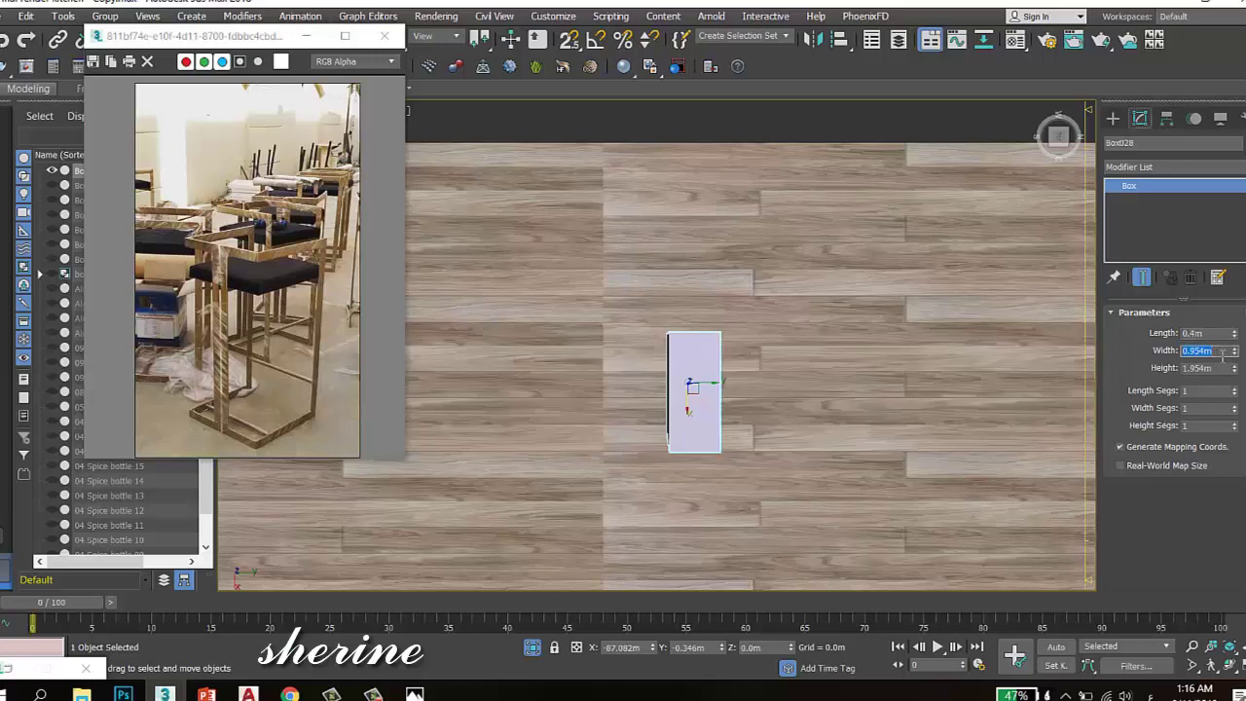
pyautogui.write('0.4')
pyautogui.press('Tab')
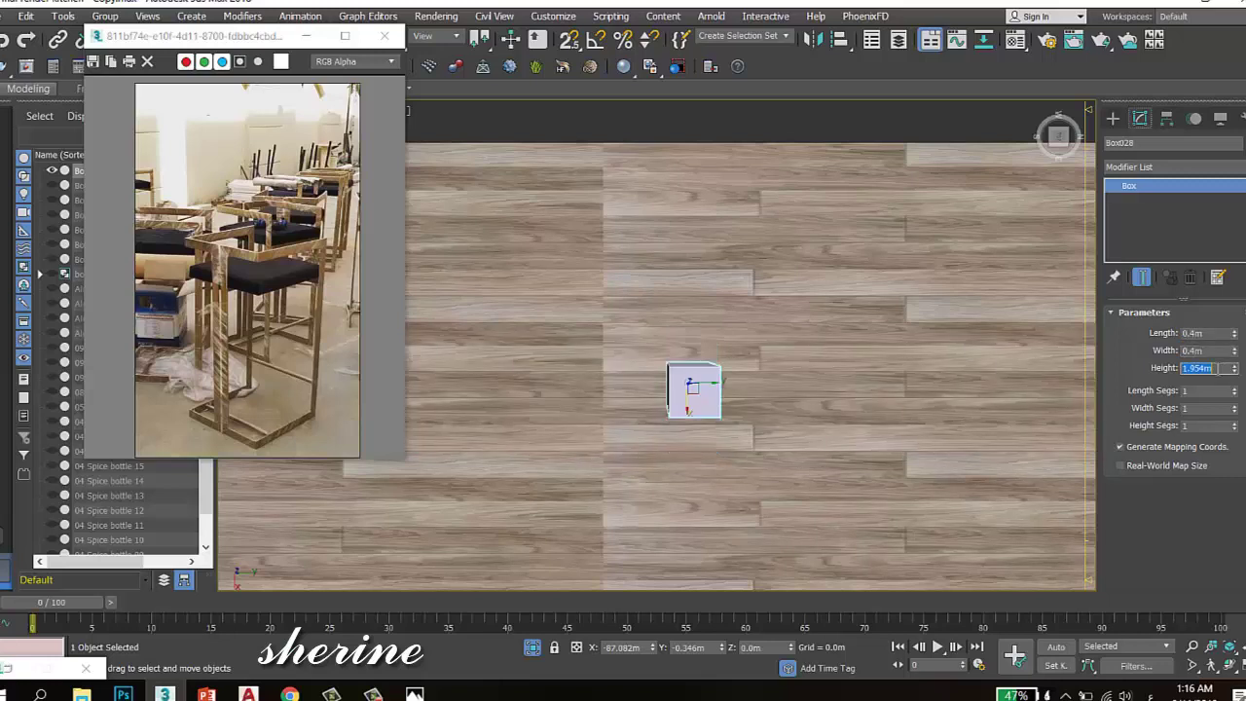
pyautogui.write('0.9')
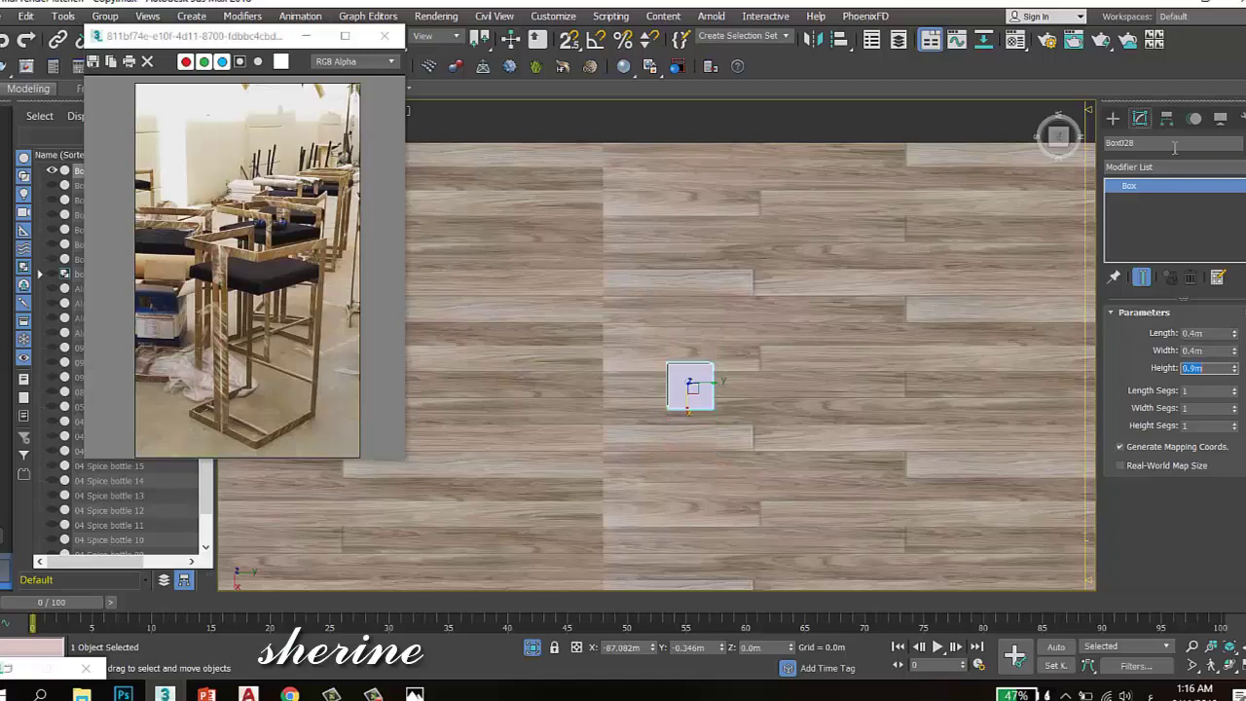
# Convert the resized box to an Editable Poly
pyautogui.moveTo(1059, 136); pyautogui.dragTo(983, 29)
pyautogui.rightClick(676, 290)
pyautogui.moveTo(739, 474)
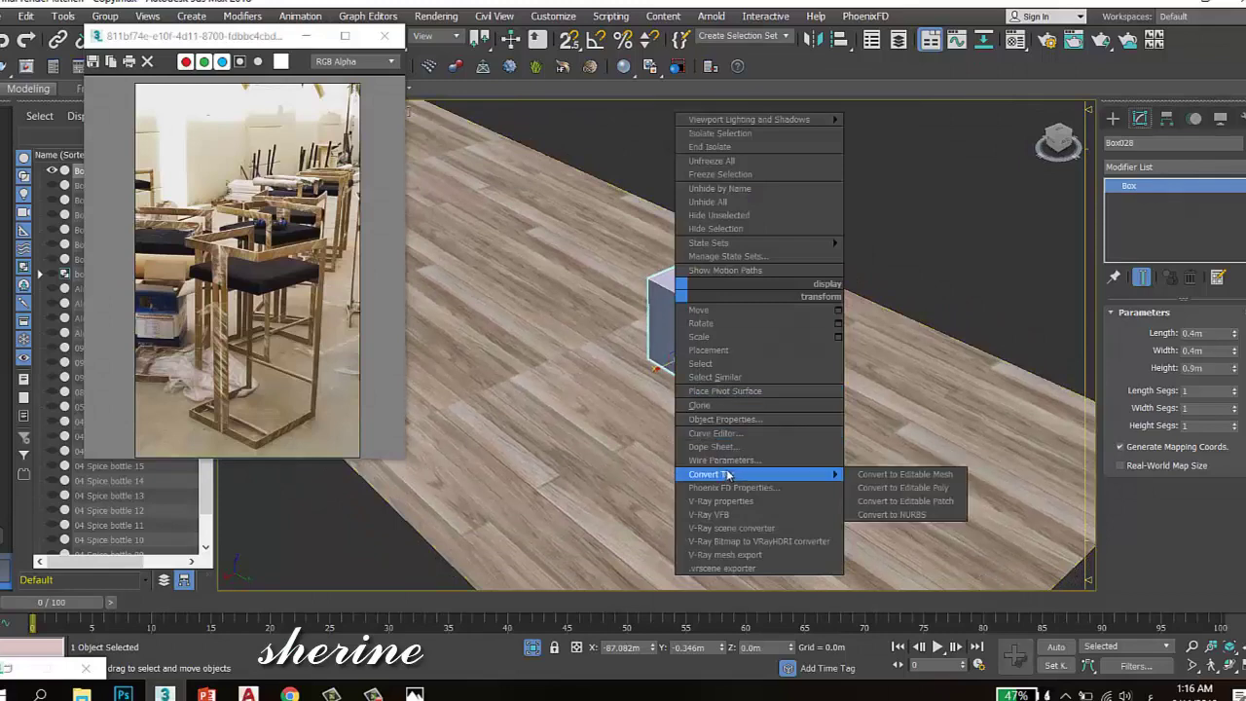
pyautogui.click(898, 482)
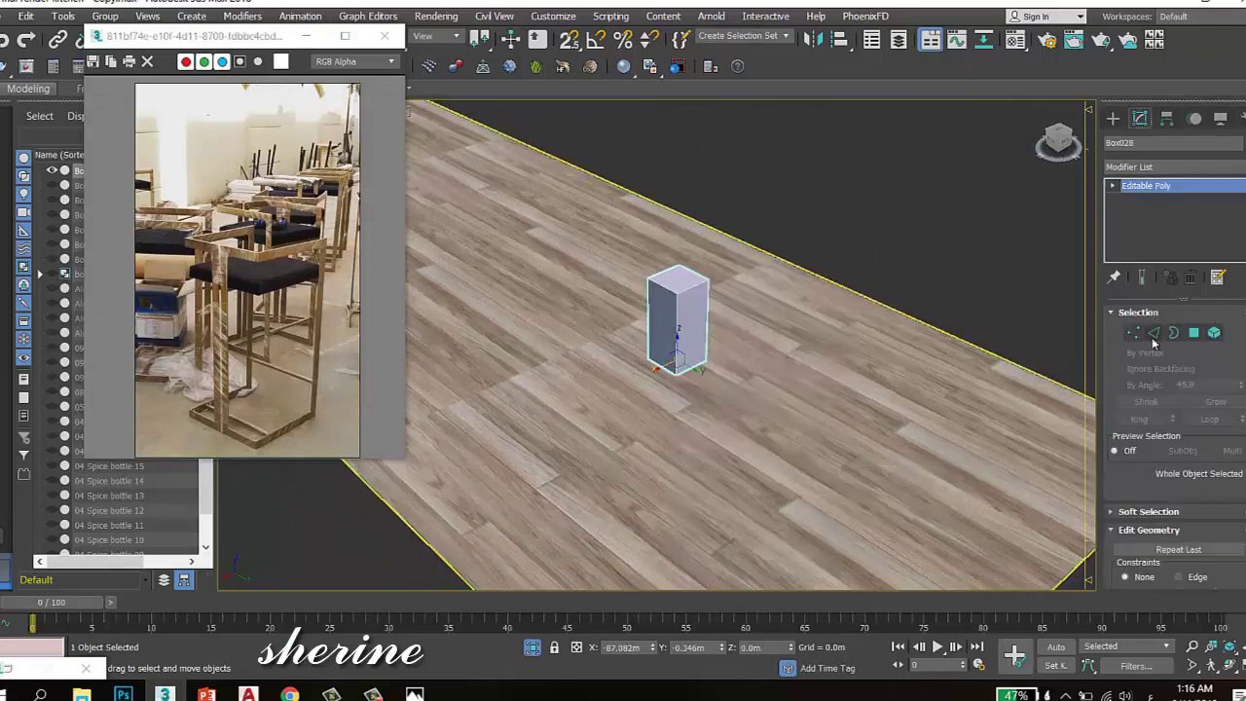
# Select the edge ring of the box's front-right top edge and connect it with 2 segments and pinch 72
pyautogui.click(1154, 333)
pyautogui.scroll(3, 690, 288)
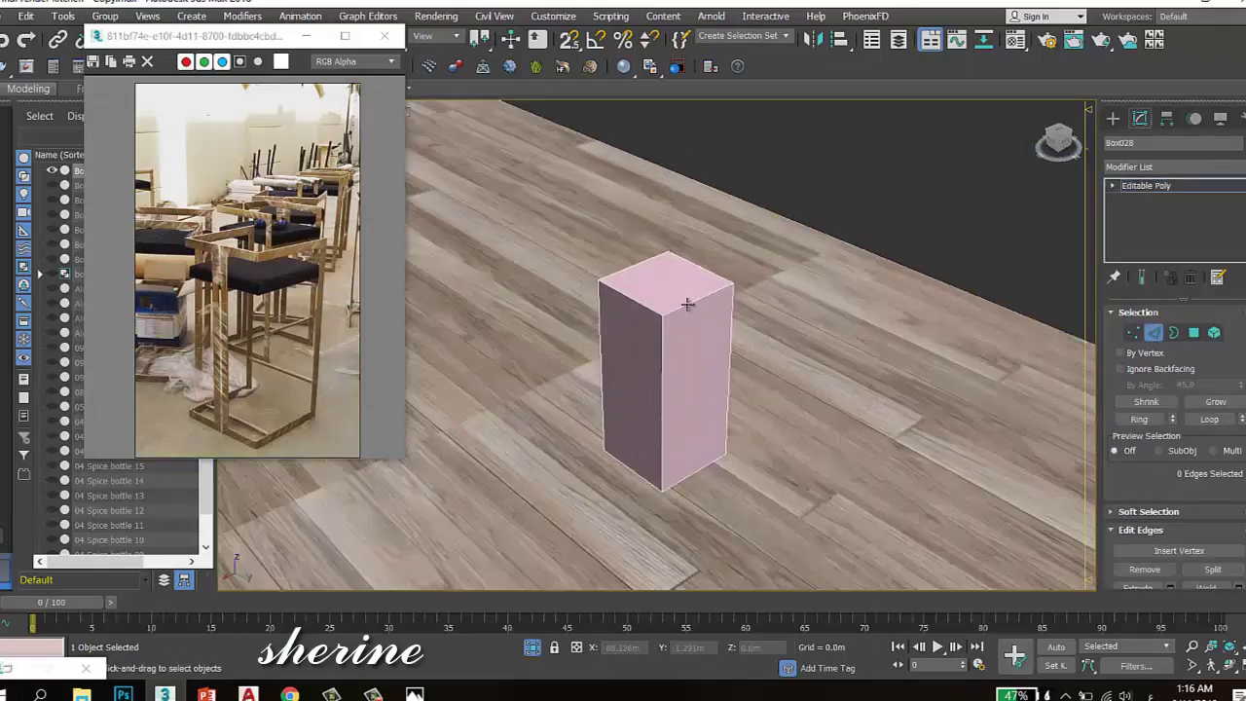
pyautogui.click(687, 305)
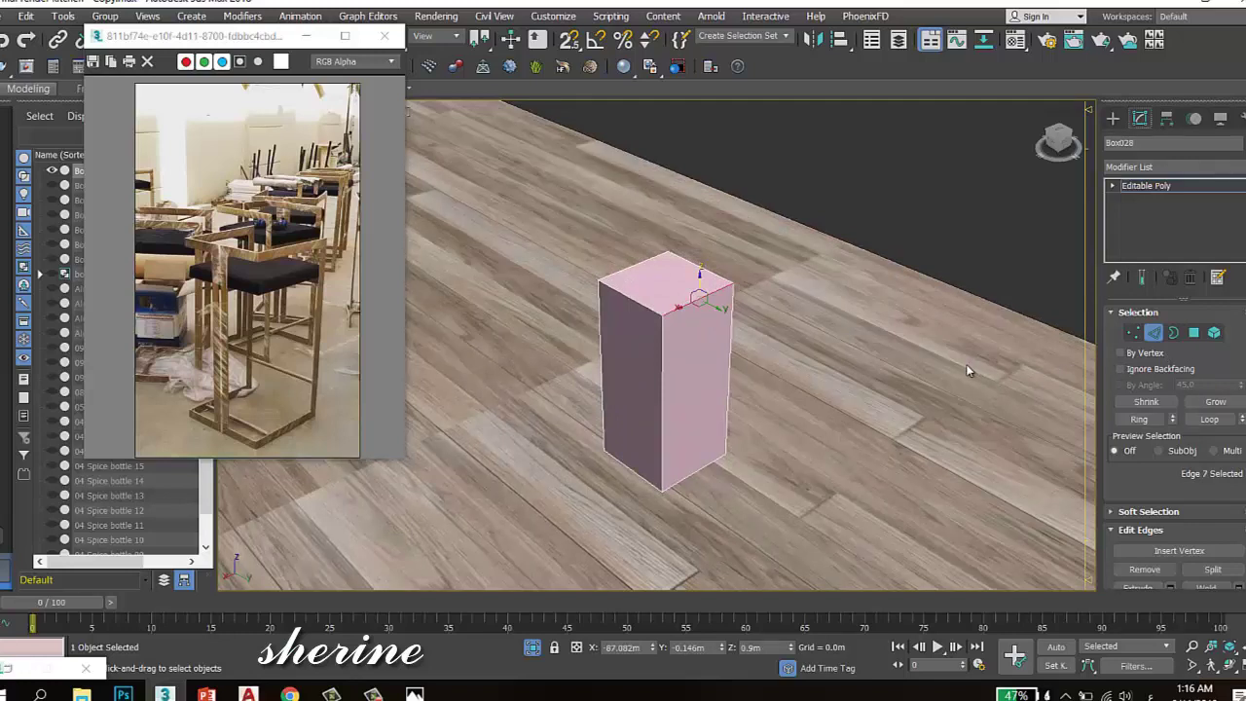
pyautogui.click(1139, 418)
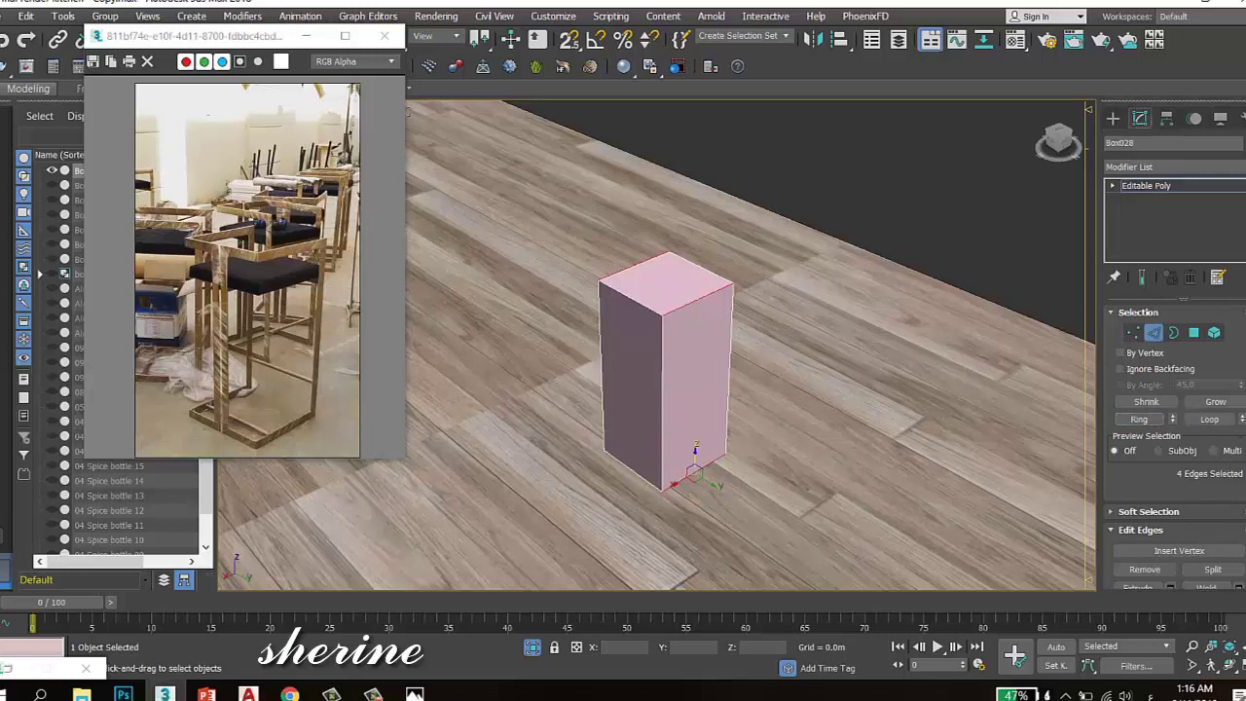
pyautogui.scroll(-3, 1177, 457)
pyautogui.click(1238, 479)
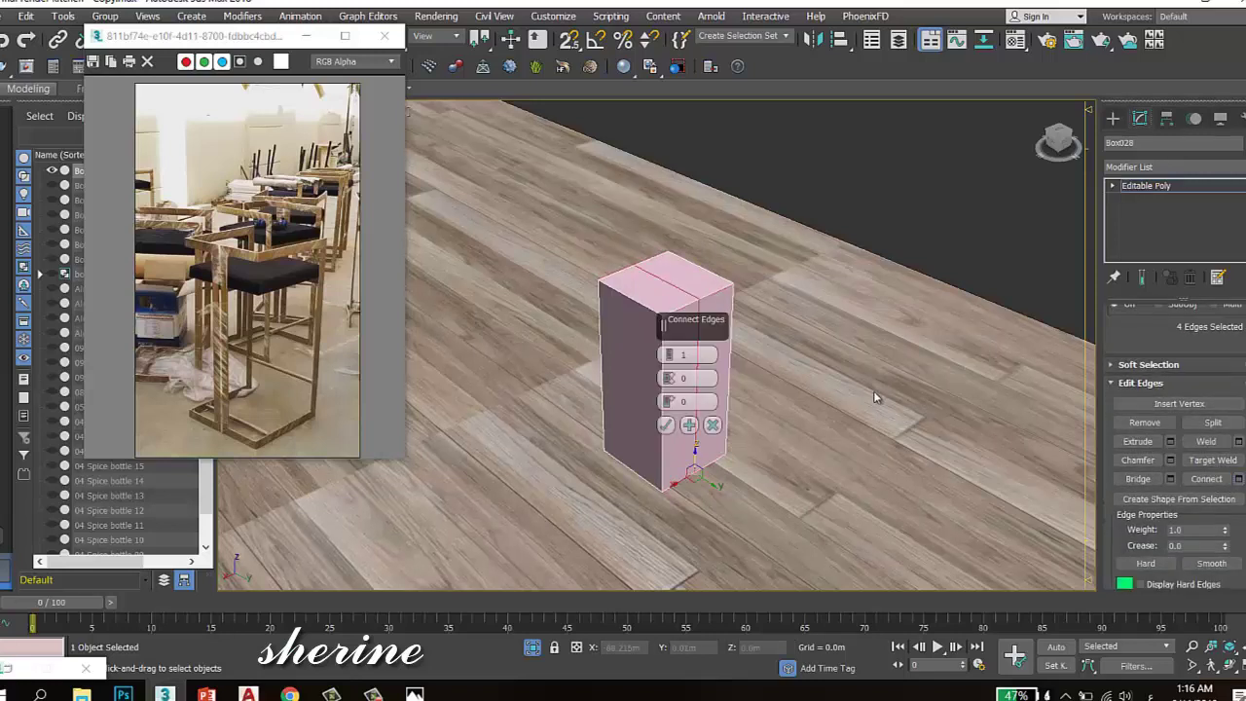
pyautogui.click(668, 352)
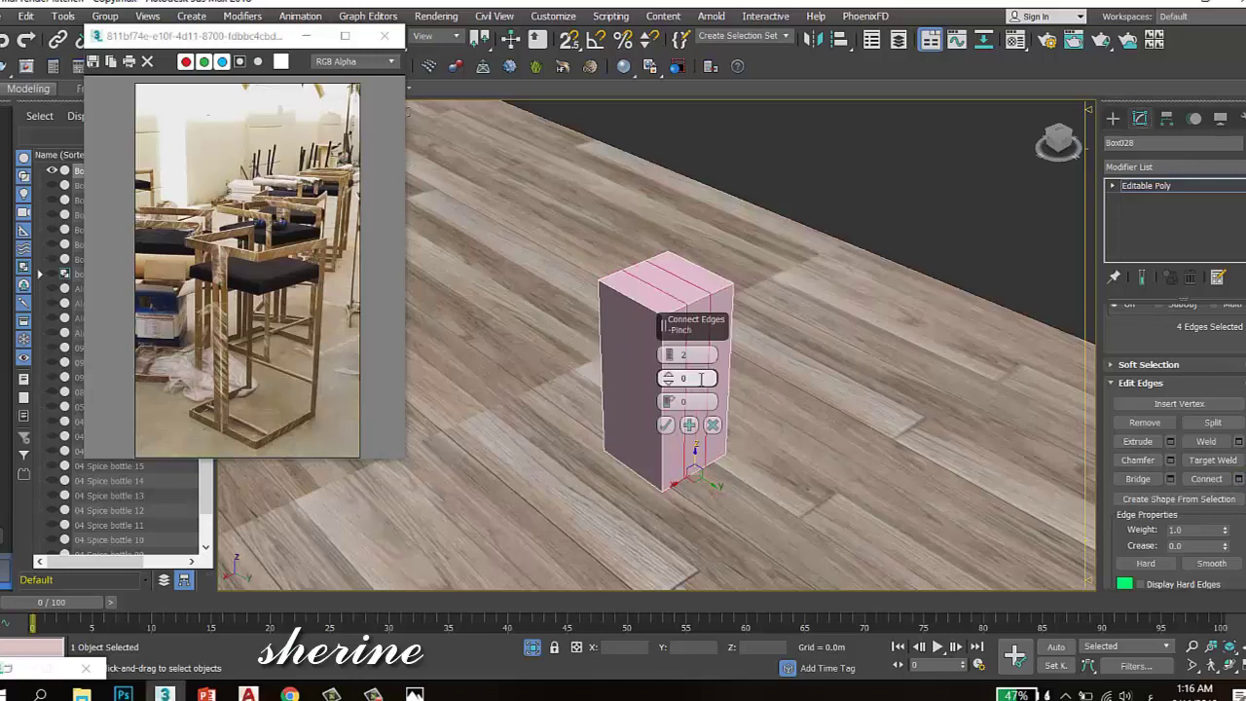
pyautogui.moveTo(668, 378); pyautogui.dragTo(672, 179)
pyautogui.click(666, 425)
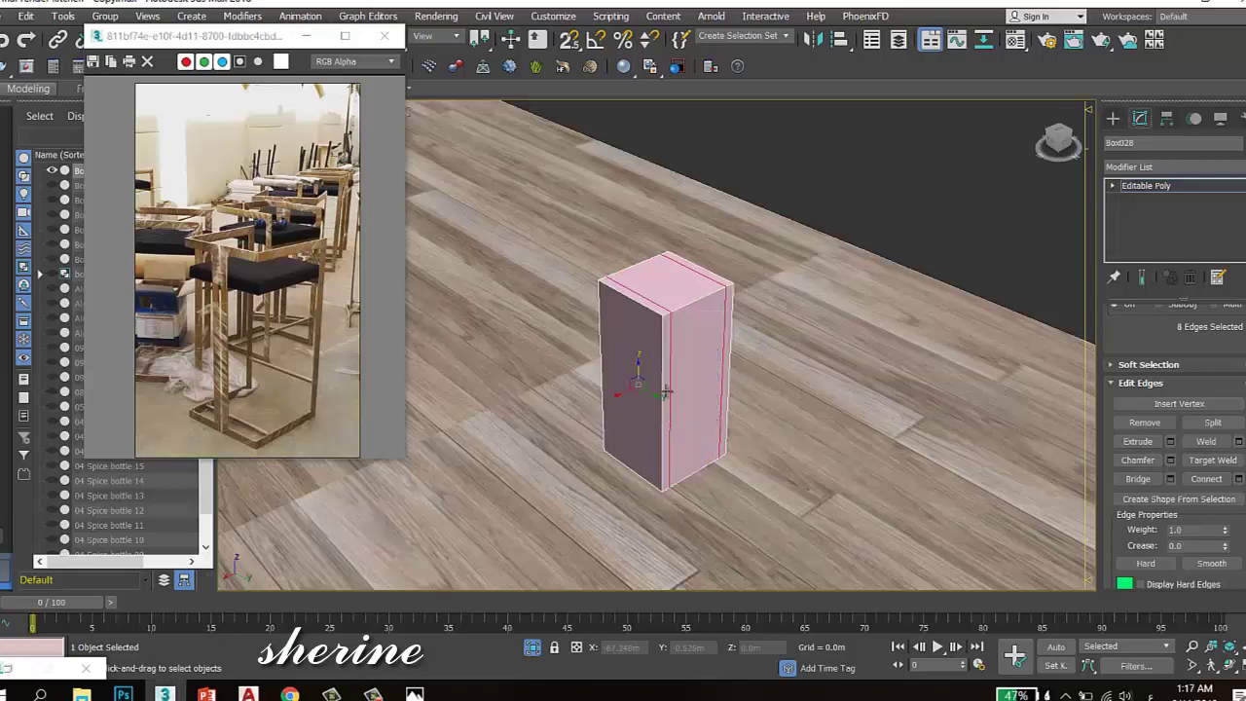
# Connect the edge ring of the front-left top edge with 2 segments and pinch 72
pyautogui.click(645, 310)
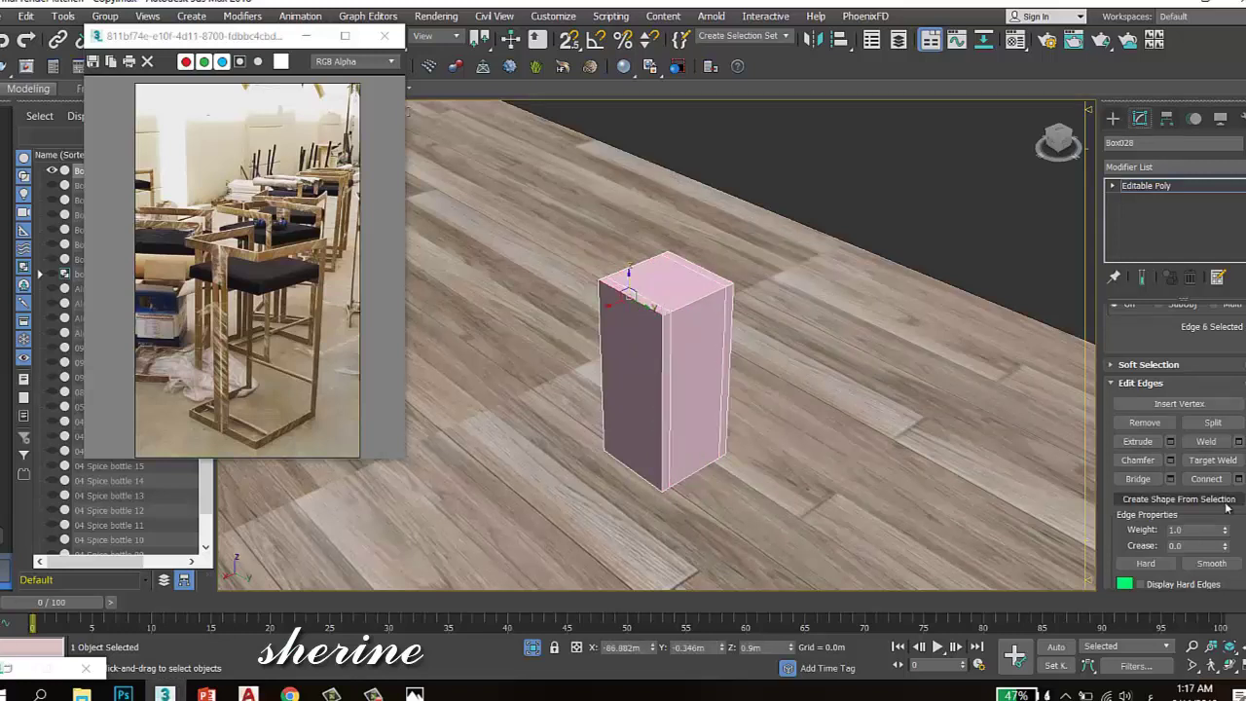
pyautogui.scroll(3, 1177, 438)
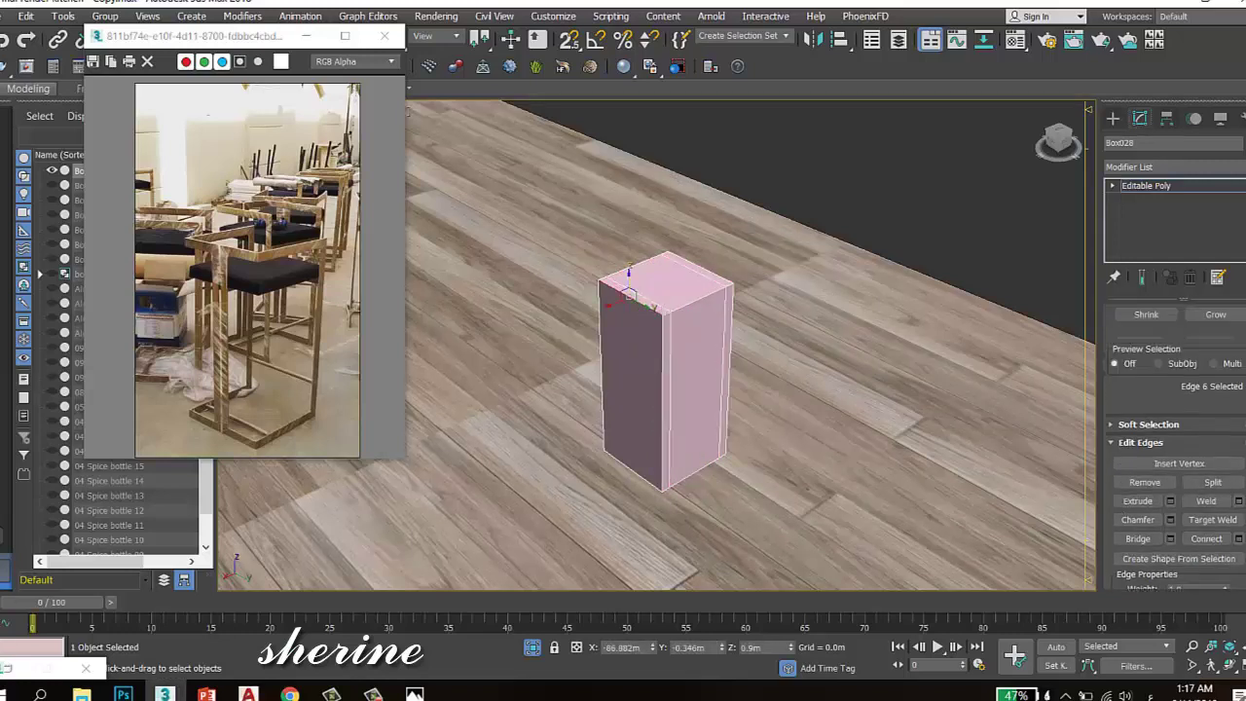
pyautogui.click(1139, 352)
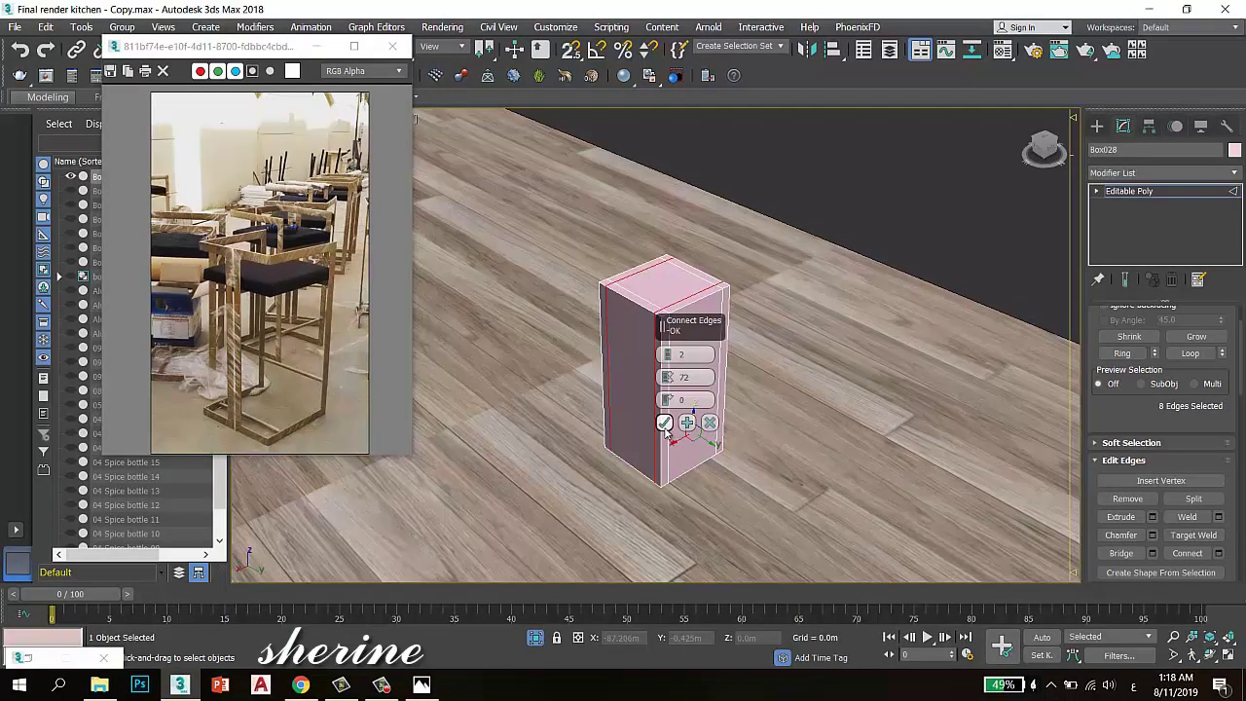
pyautogui.click(667, 425)
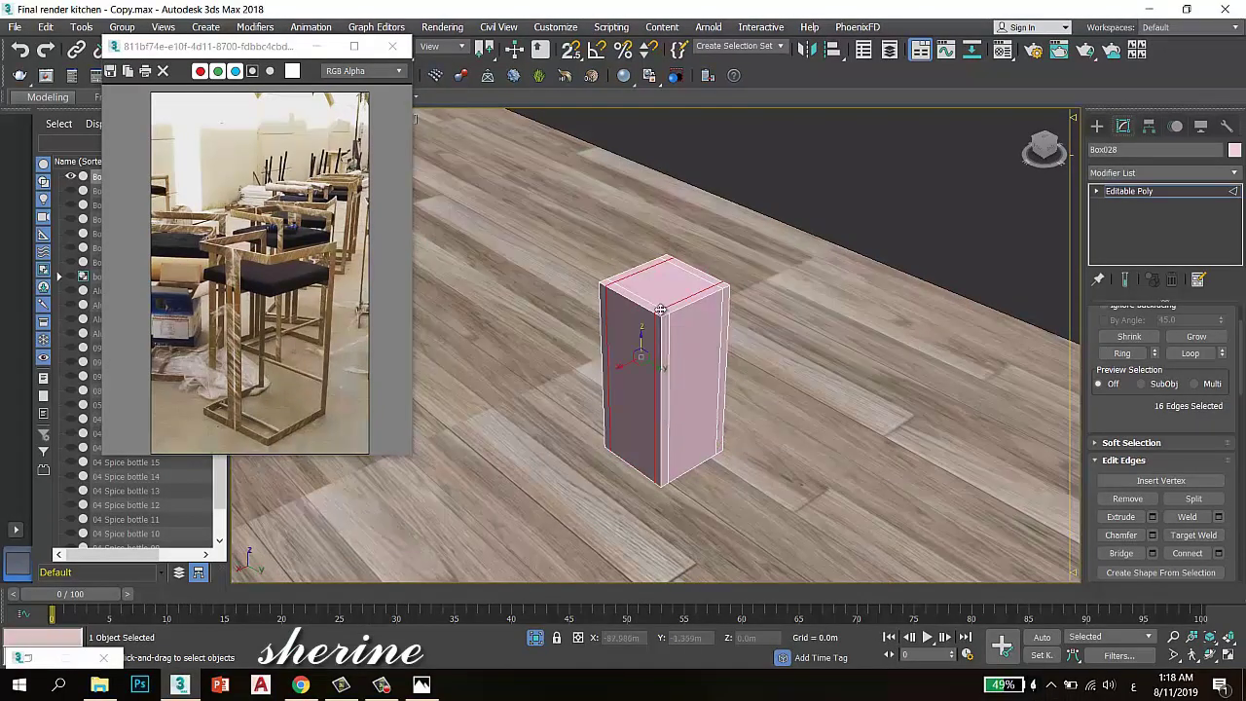
# Connect the ring of vertical edges with 2 segments, pinched outward close to the box's top and bottom
pyautogui.click(701, 295)
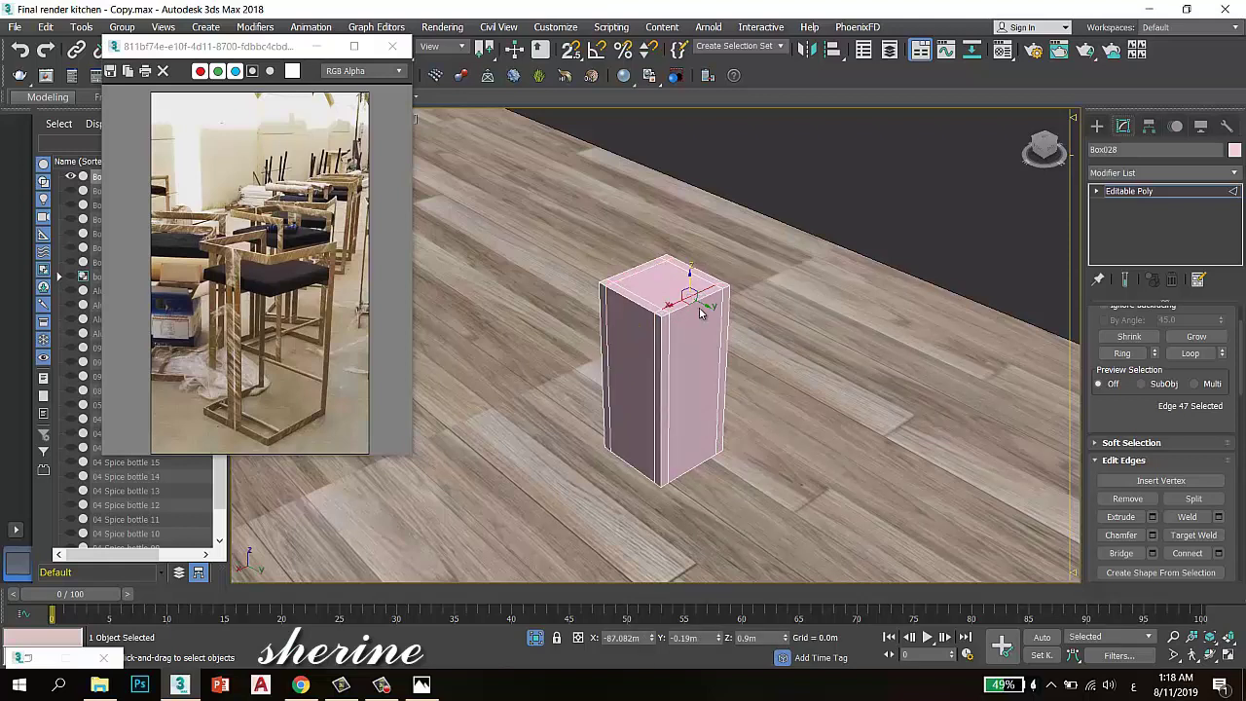
pyautogui.click(1122, 352)
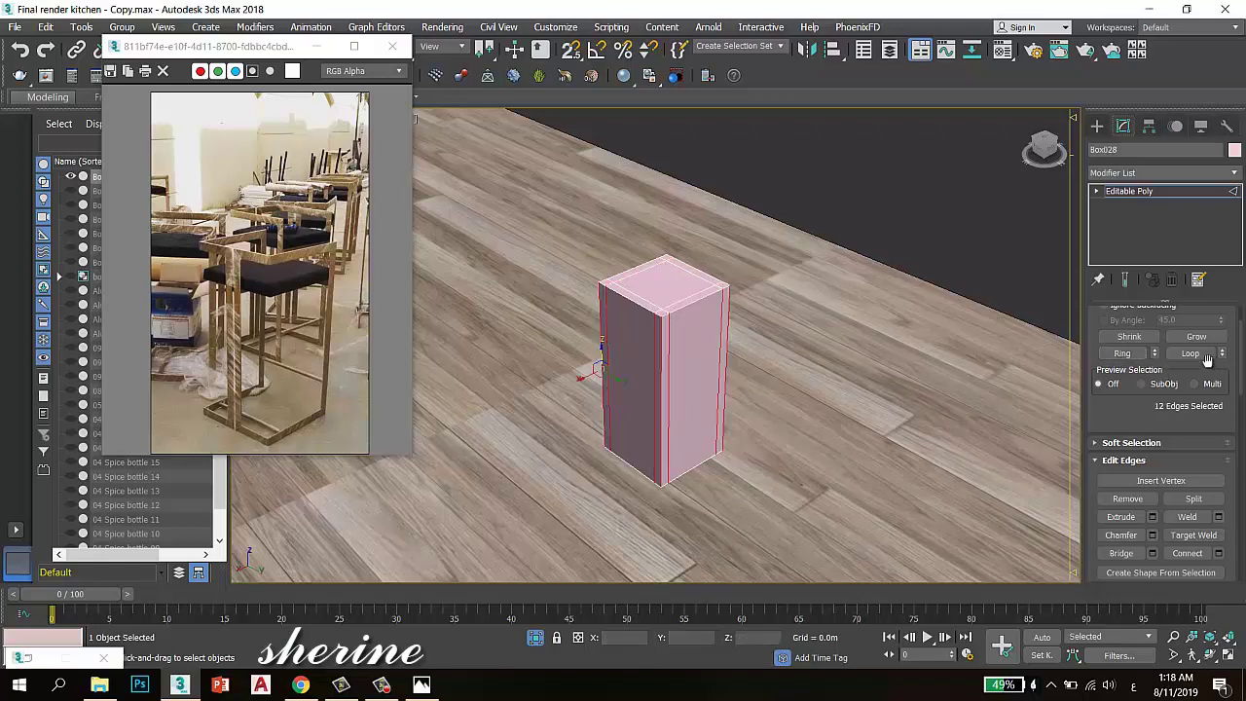
pyautogui.click(1217, 553)
pyautogui.click(667, 353)
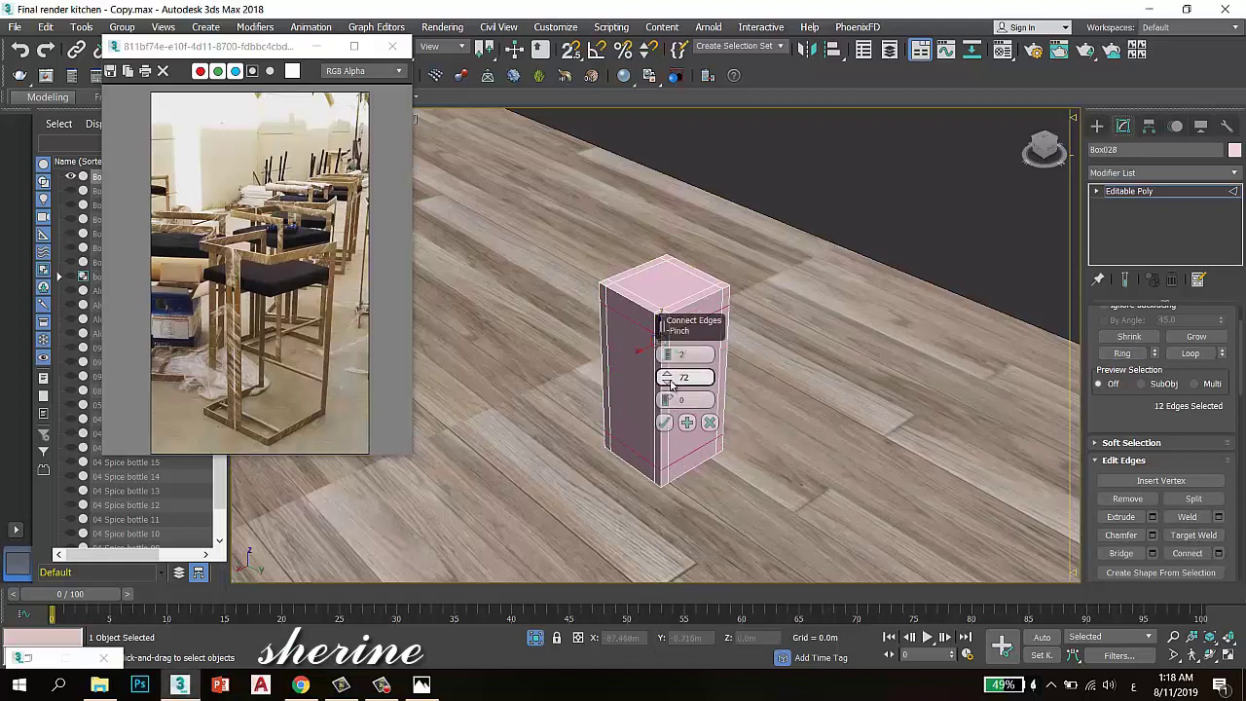
pyautogui.moveTo(668, 371); pyautogui.dragTo(676, 336)
pyautogui.click(665, 421)
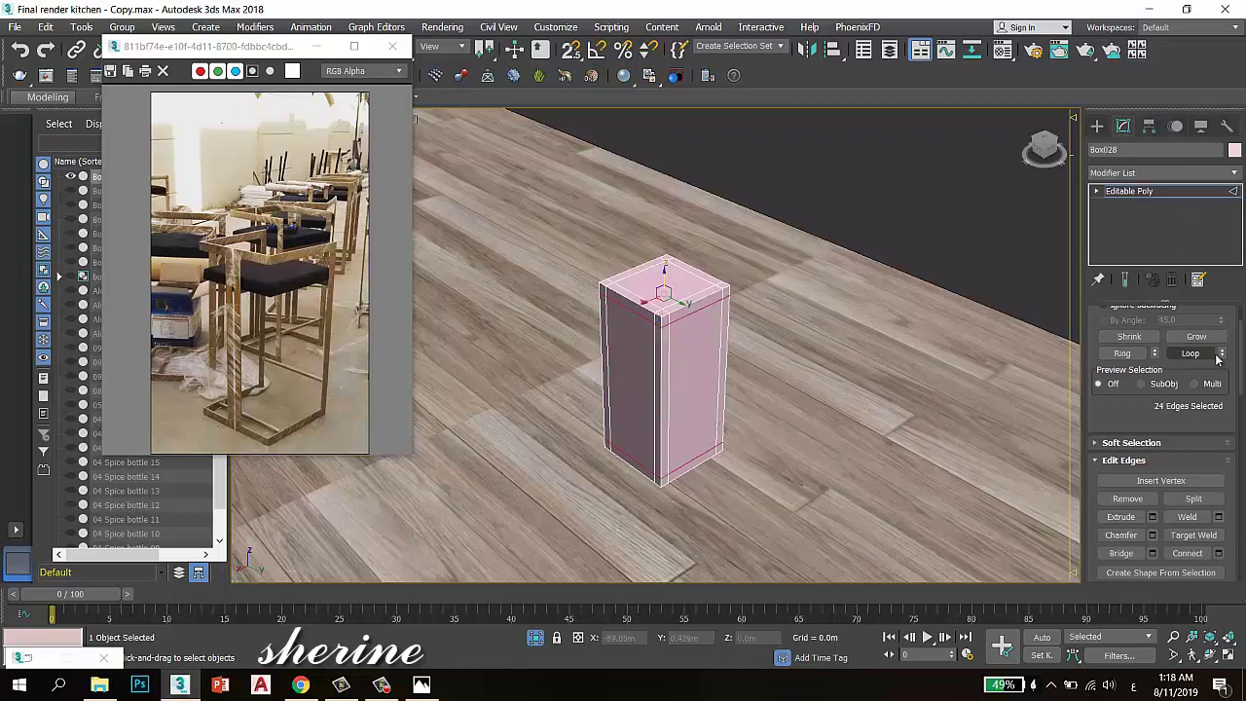
# Delete the large centre polygons from the box's four sides, top and bottom
pyautogui.scroll(2, 1168, 356)
pyautogui.click(1175, 333)
pyautogui.click(693, 361)
pyautogui.press('Delete')
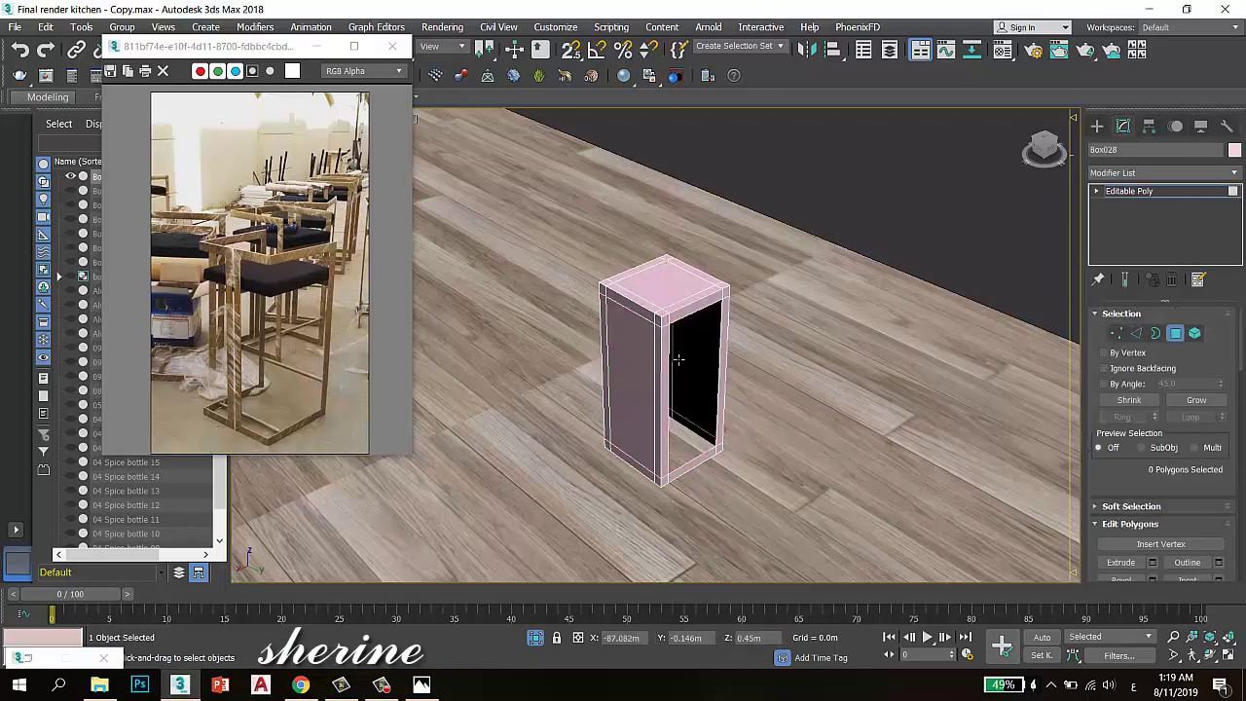
pyautogui.click(633, 370)
pyautogui.press('Delete')
pyautogui.click(709, 367)
pyautogui.press('Delete')
pyautogui.click(636, 348)
pyautogui.press('Delete')
pyautogui.click(664, 284)
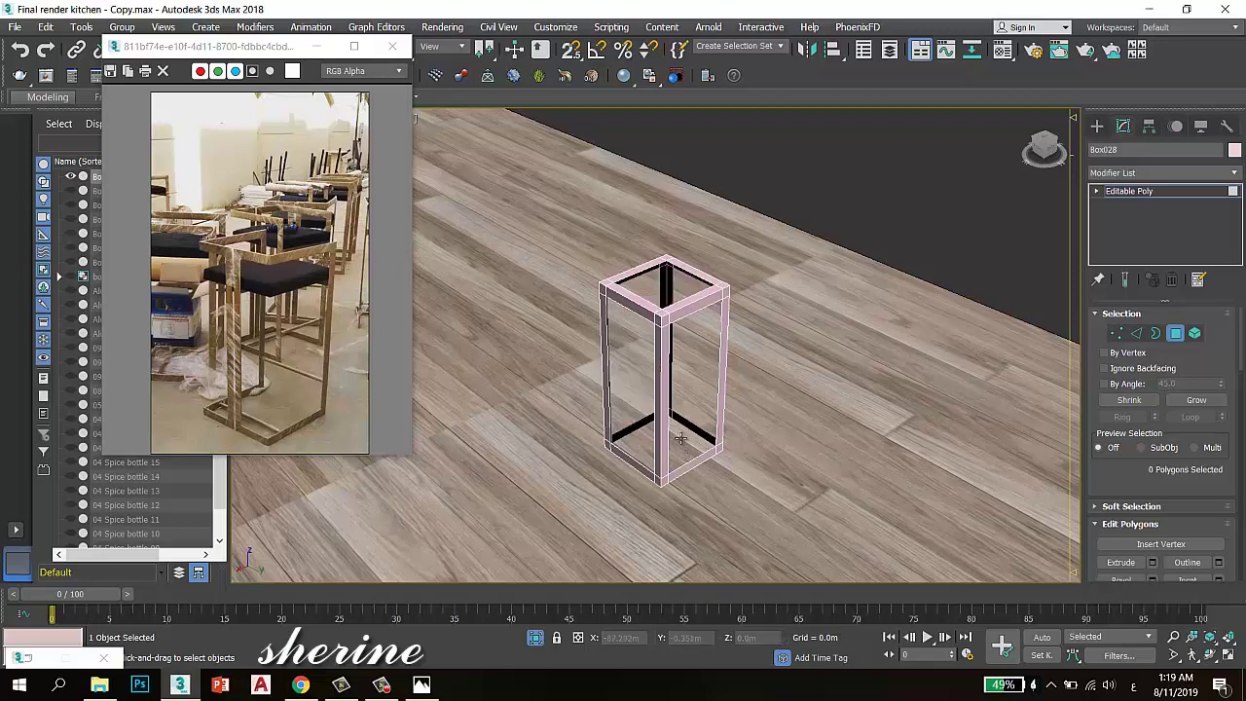
pyautogui.click(680, 439)
pyautogui.press('Delete')
# Delete the lower and upper horizontal bar polygons along the front-right side of the frame
pyautogui.click(699, 435)
pyautogui.click(702, 456)
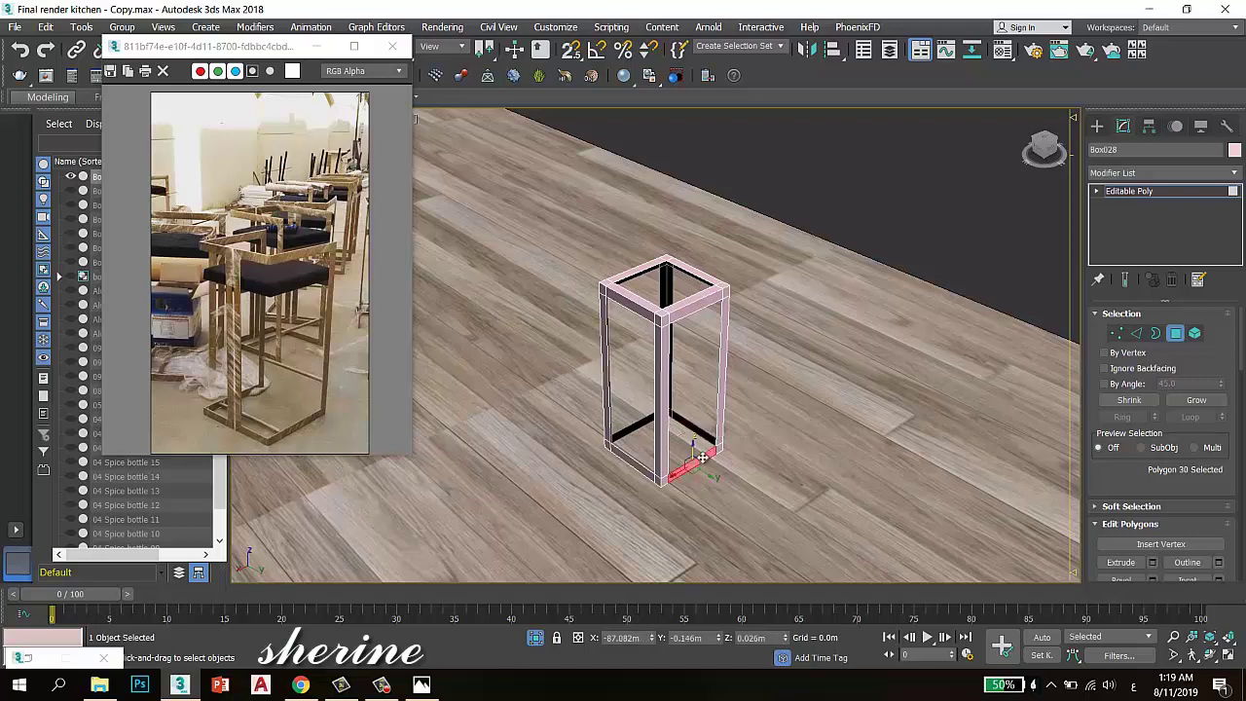
pyautogui.press('Delete')
pyautogui.click(698, 310)
pyautogui.press('Delete')
pyautogui.click(694, 300)
pyautogui.press('Delete')
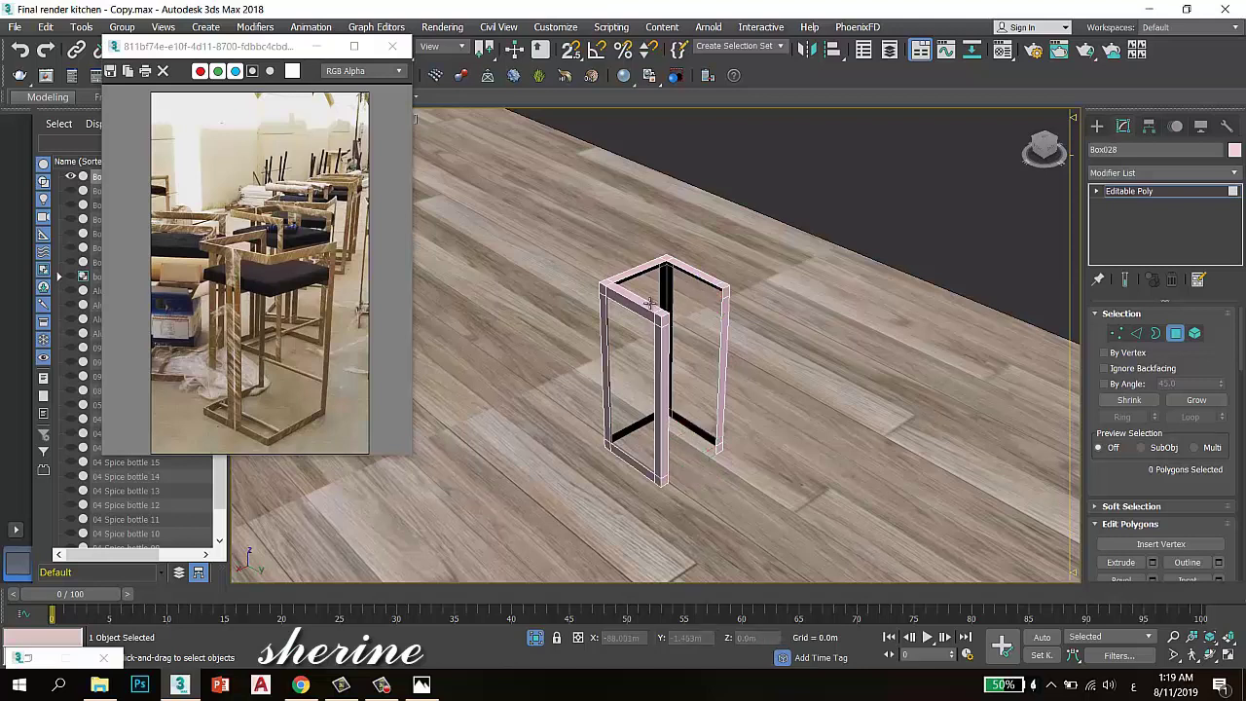
# Delete the three remaining strip polygons on the frame's top face and the small polygon at its left corner
pyautogui.click(633, 297)
pyautogui.press('Delete')
pyautogui.click(632, 275)
pyautogui.press('Delete')
pyautogui.click(691, 272)
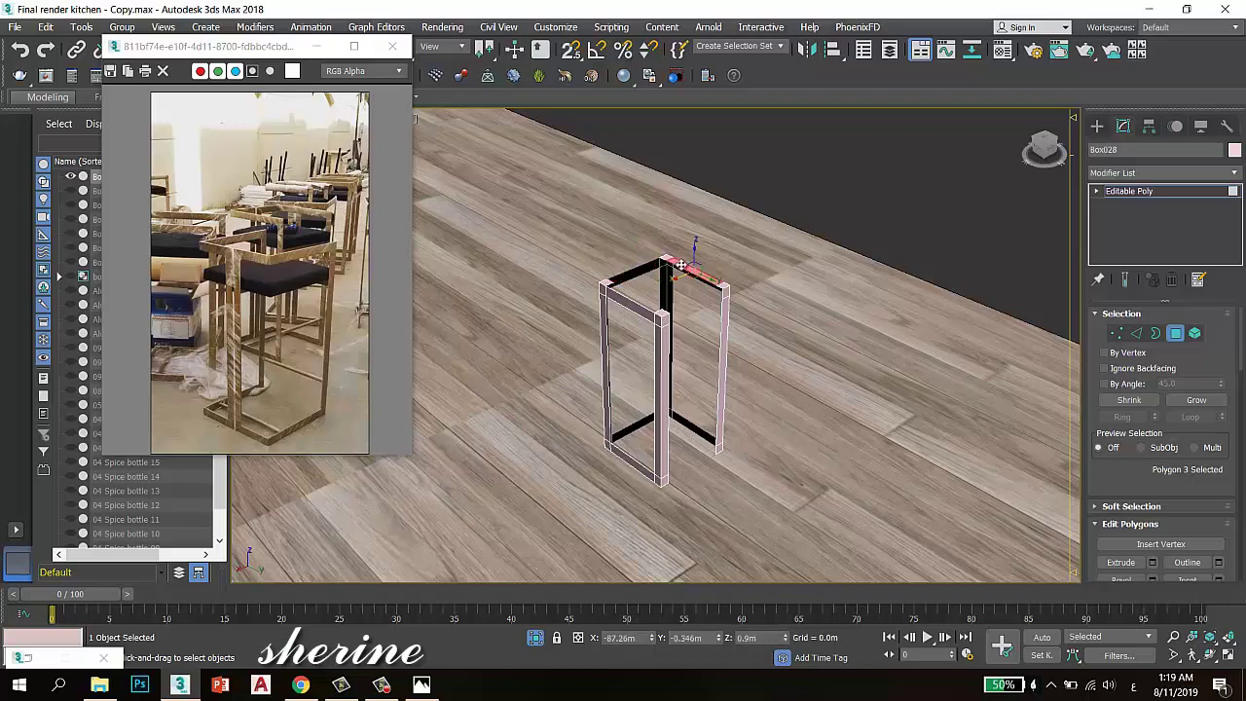
pyautogui.press('Delete')
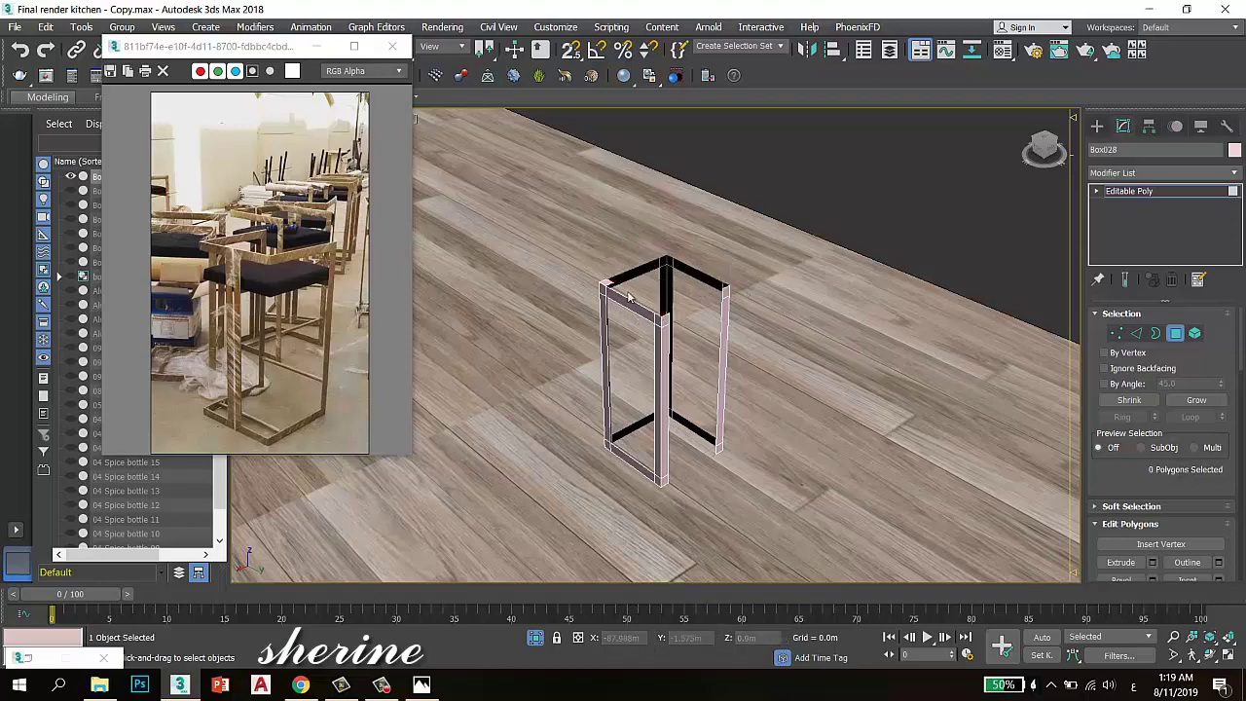
pyautogui.click(606, 283)
pyautogui.press('Delete')
# Delete the leftover small square polygons at the corners of the frame's open side
pyautogui.moveTo(1040, 146); pyautogui.dragTo(964, 161)
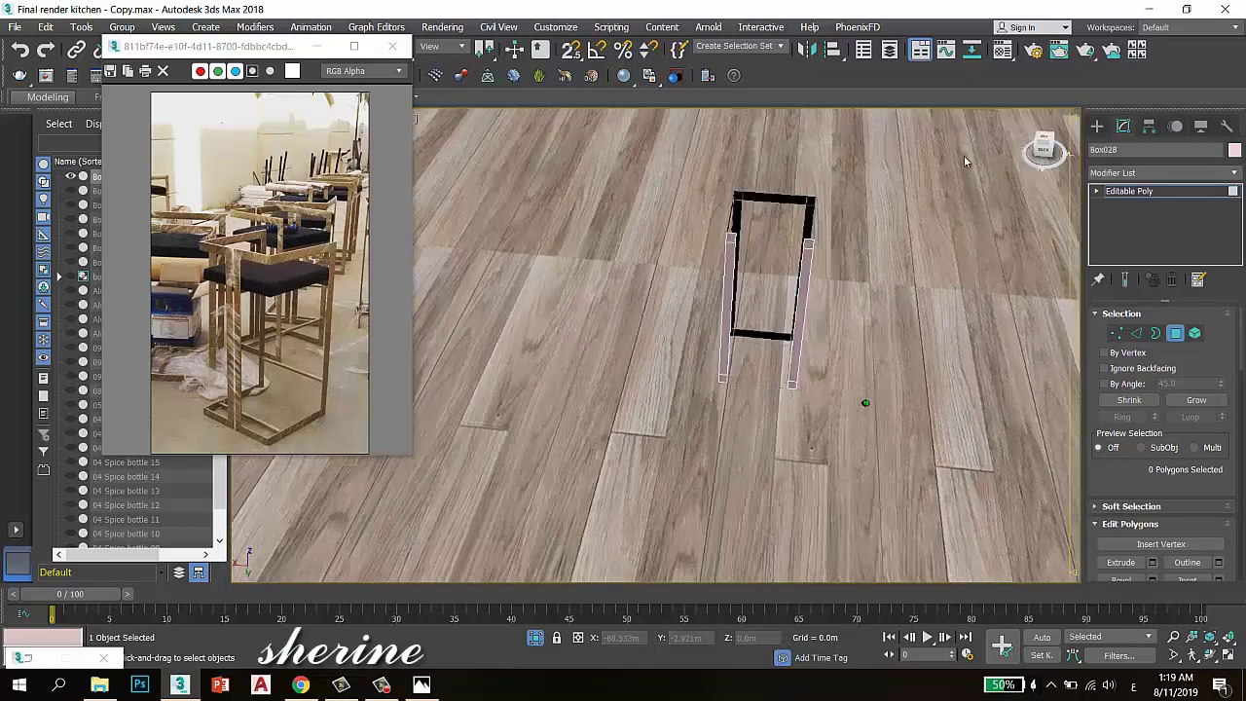
pyautogui.scroll(4, 821, 324)
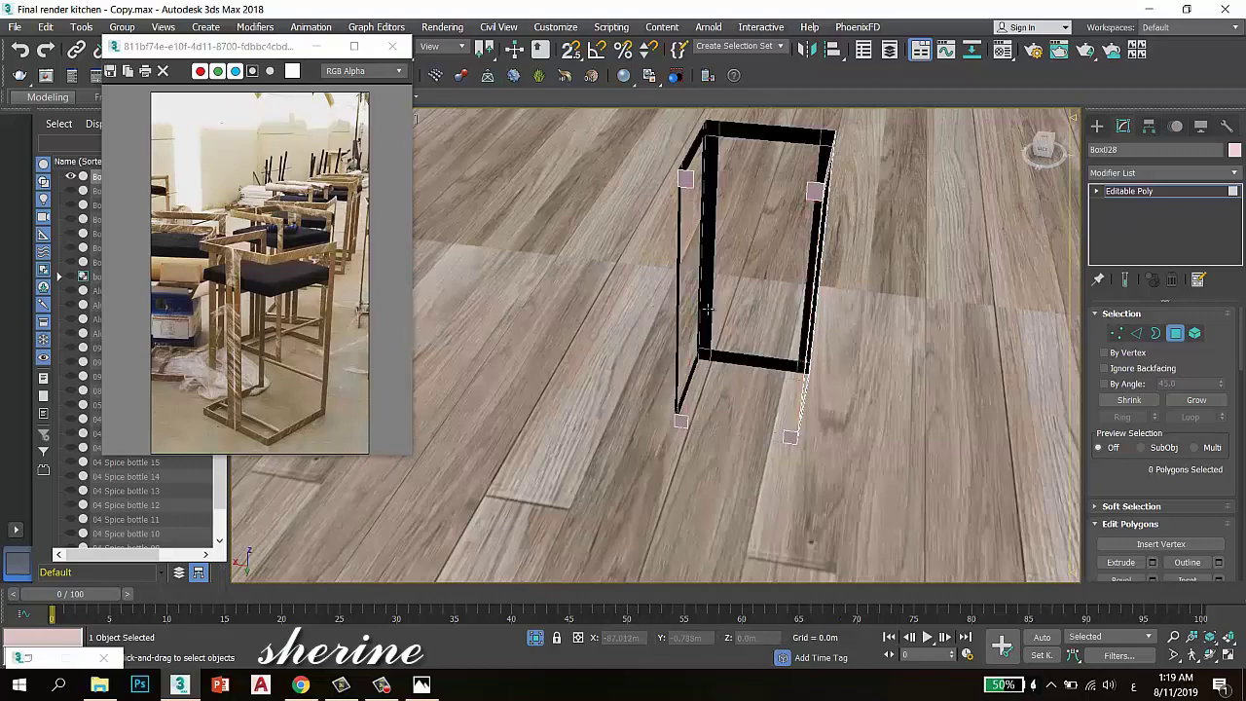
pyautogui.click(789, 436)
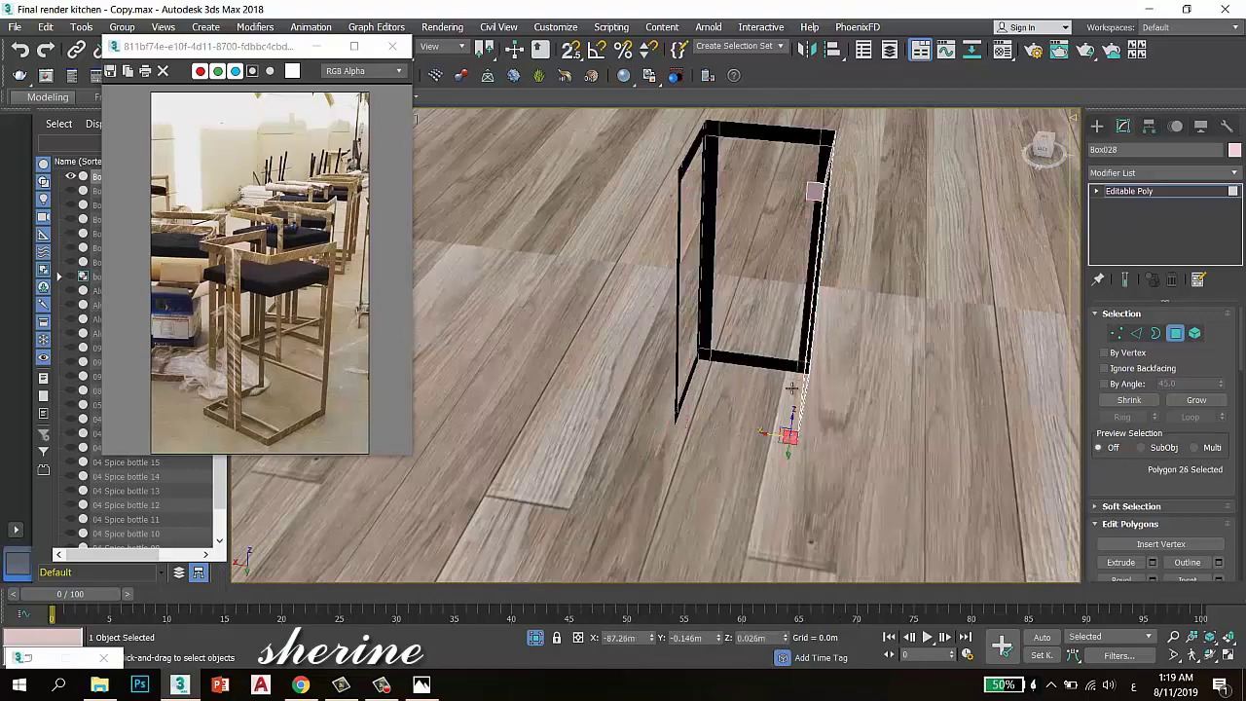
pyautogui.press('Delete')
pyautogui.click(815, 190)
pyautogui.press('Delete')
# Clone the vertical bar polygon on the side opposite the open one, placing two copies side by side near the middle of that side
pyautogui.moveTo(1042, 148); pyautogui.dragTo(973, 155)
pyautogui.moveTo(263, 158); pyautogui.dragTo(726, 248)
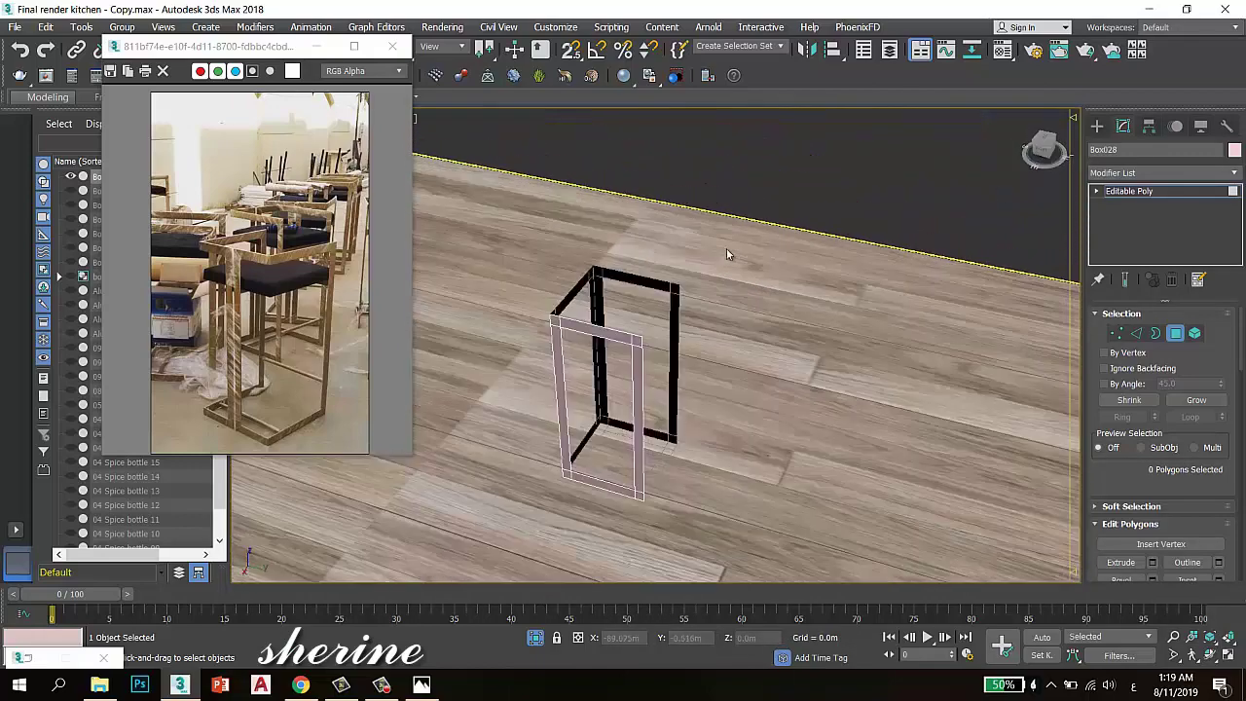
pyautogui.scroll(3, 589, 411)
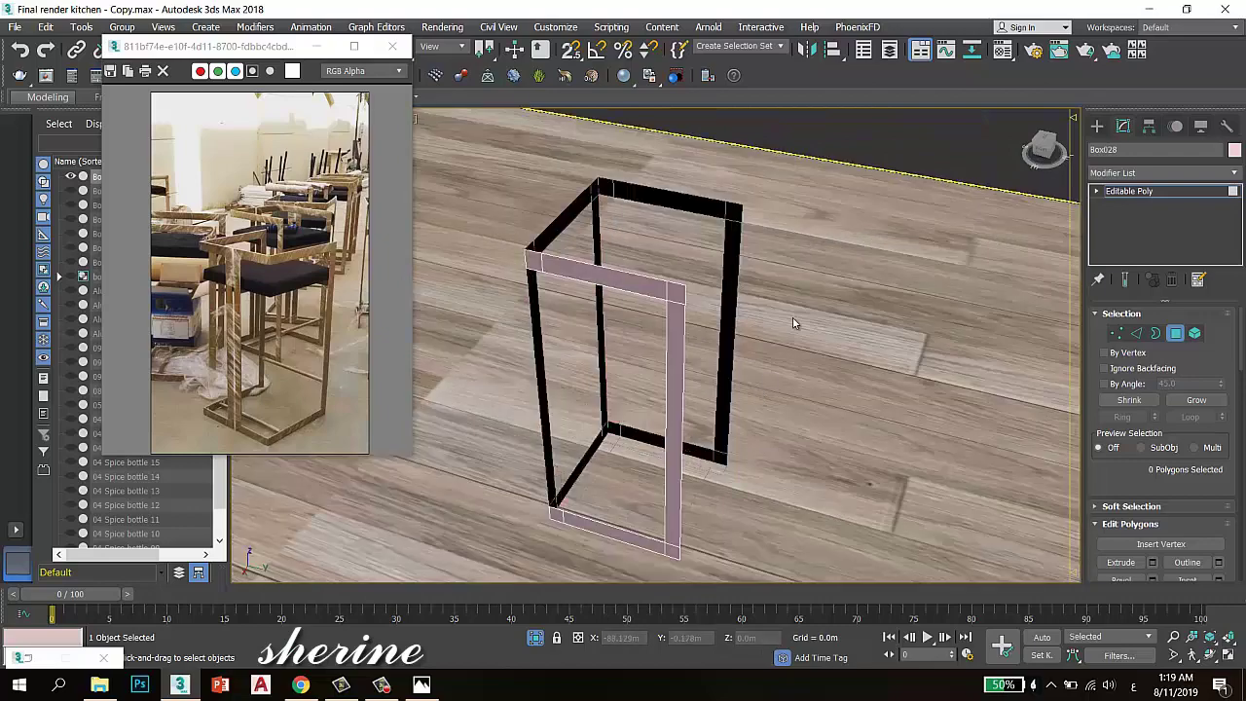
pyautogui.moveTo(1045, 148); pyautogui.dragTo(833, 323)
pyautogui.click(958, 333)
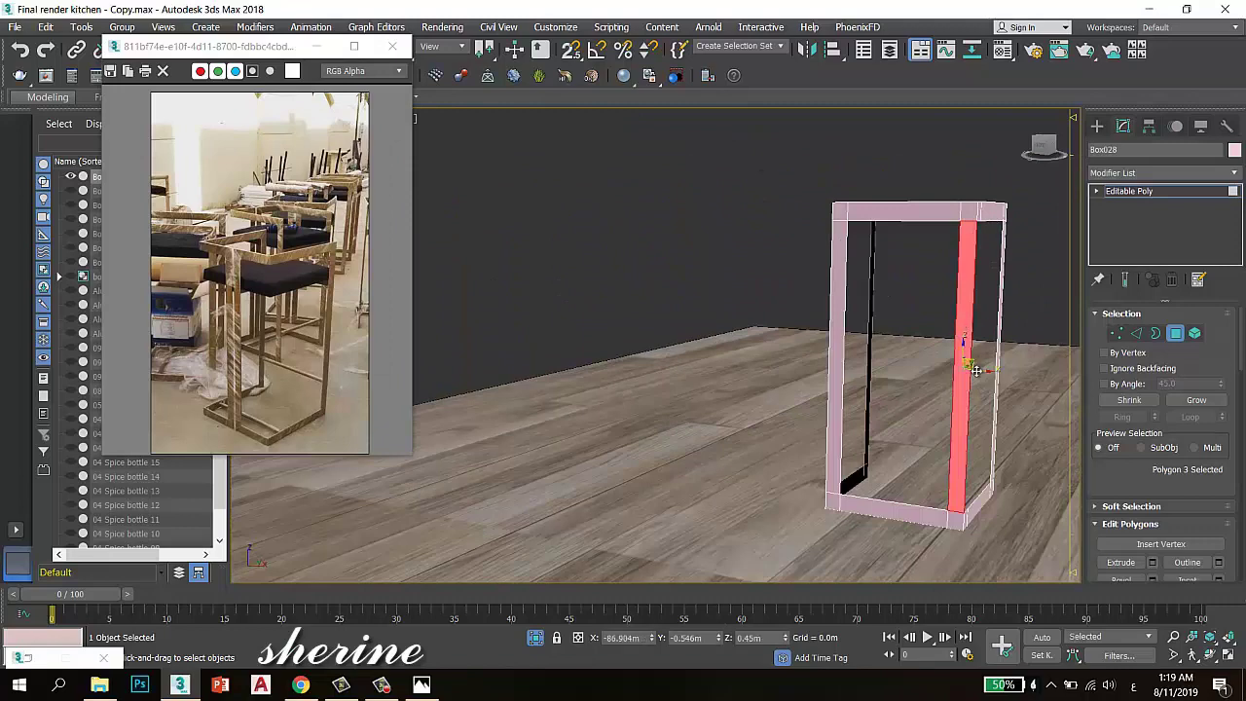
pyautogui.click(921, 363)
pyautogui.keyDown('shift'); pyautogui.moveTo(929, 363); pyautogui.dragTo(909, 361); pyautogui.keyUp('shift')
pyautogui.click(689, 358)
pyautogui.click(690, 357)
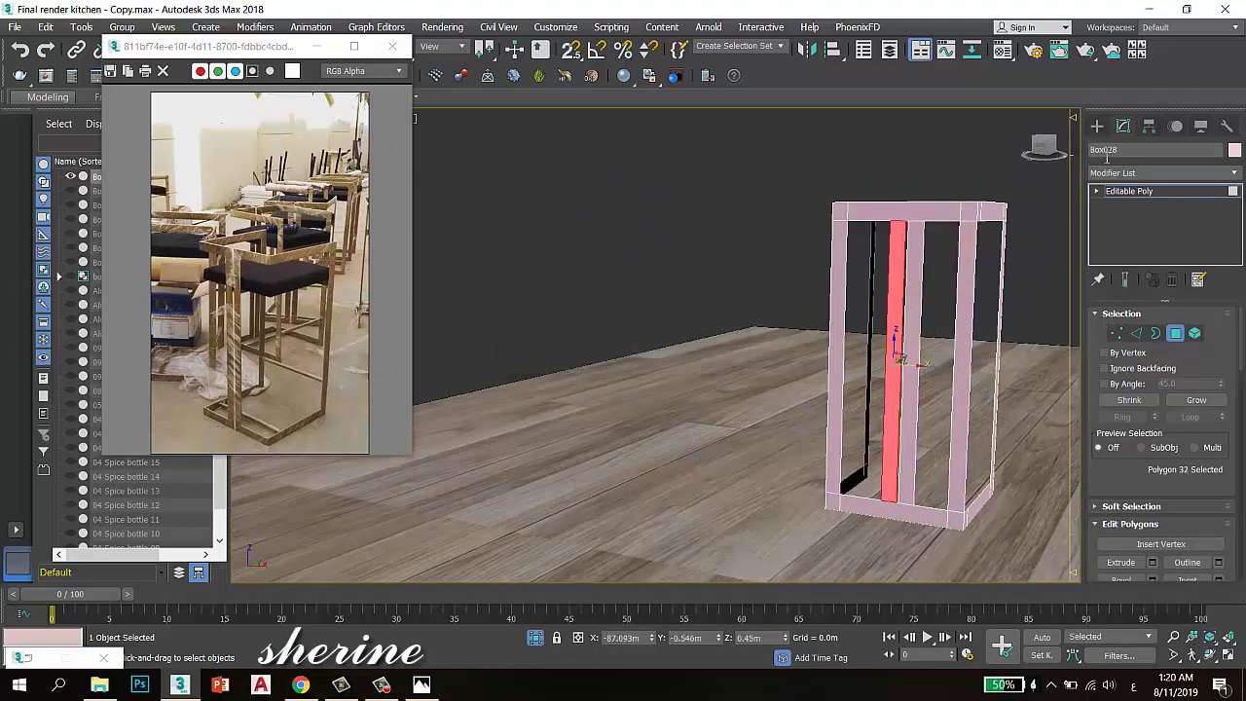
pyautogui.moveTo(1039, 146); pyautogui.dragTo(1069, 154)
pyautogui.scroll(-3, 750, 225)
pyautogui.scroll(4, 919, 292)
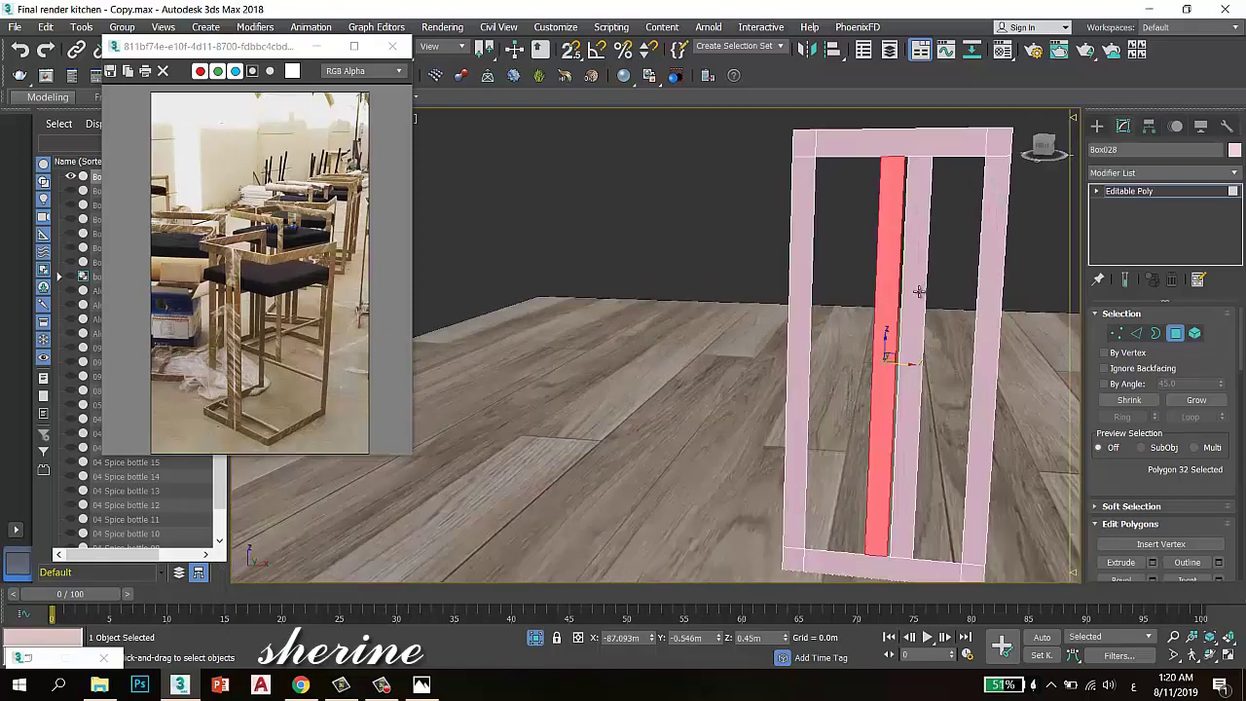
# Select both cloned vertical bar polygons and shift them together slightly sideways towards the middle of their side
pyautogui.click(919, 278)
pyautogui.keyDown('ctrl'); pyautogui.click(887, 269); pyautogui.keyUp('ctrl')
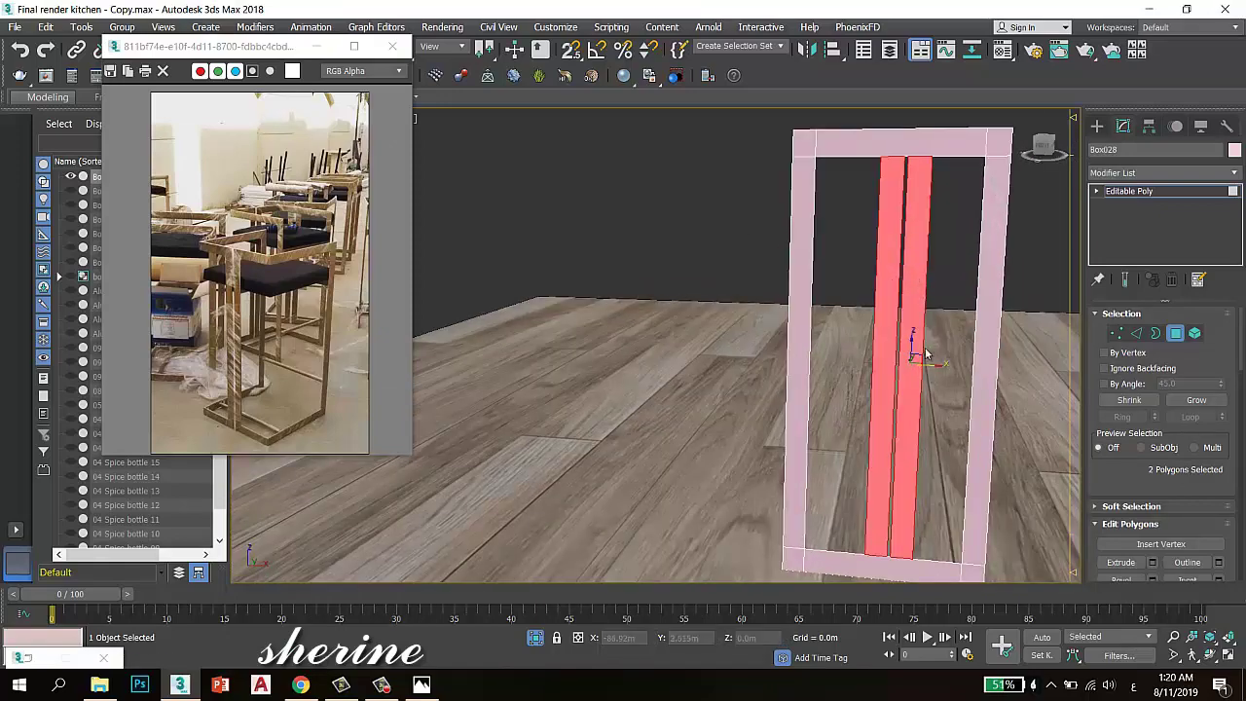
pyautogui.moveTo(926, 366); pyautogui.dragTo(920, 362)
# Delete the two outer vertical polygons on the side with the cloned bars, keeping only the central pair
pyautogui.click(1043, 145)
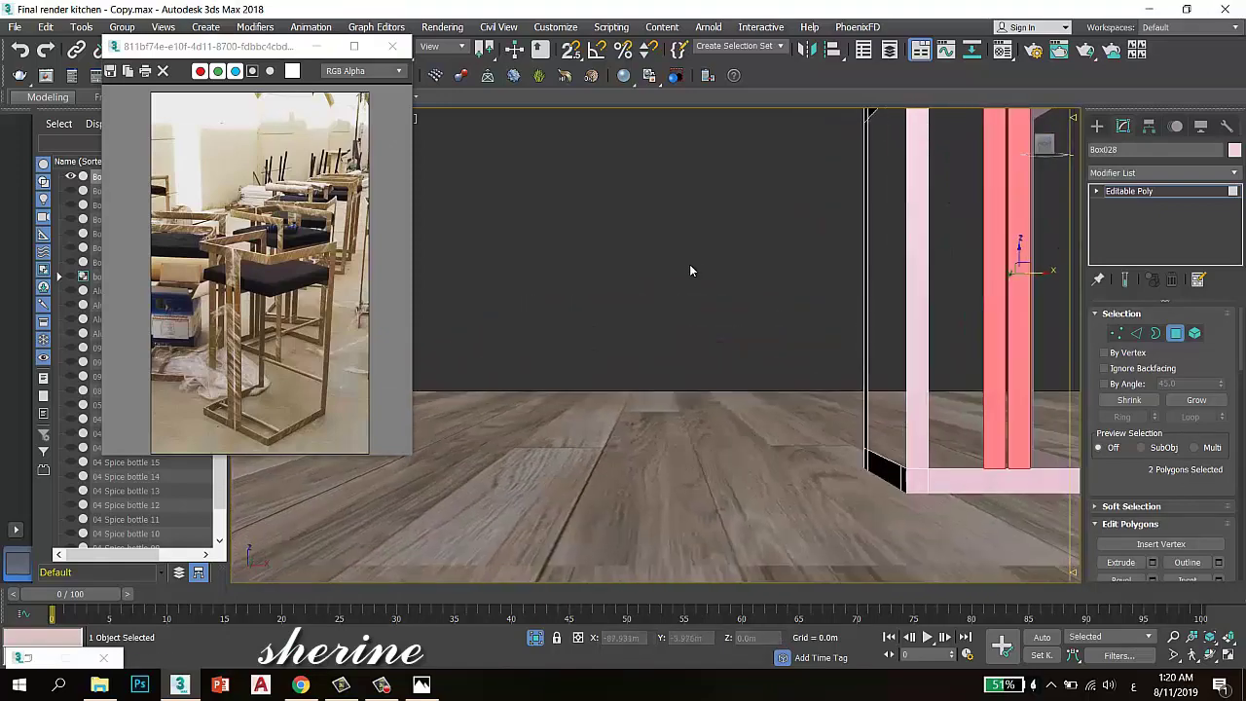
pyautogui.scroll(-5, 832, 252)
pyautogui.scroll(5, 804, 255)
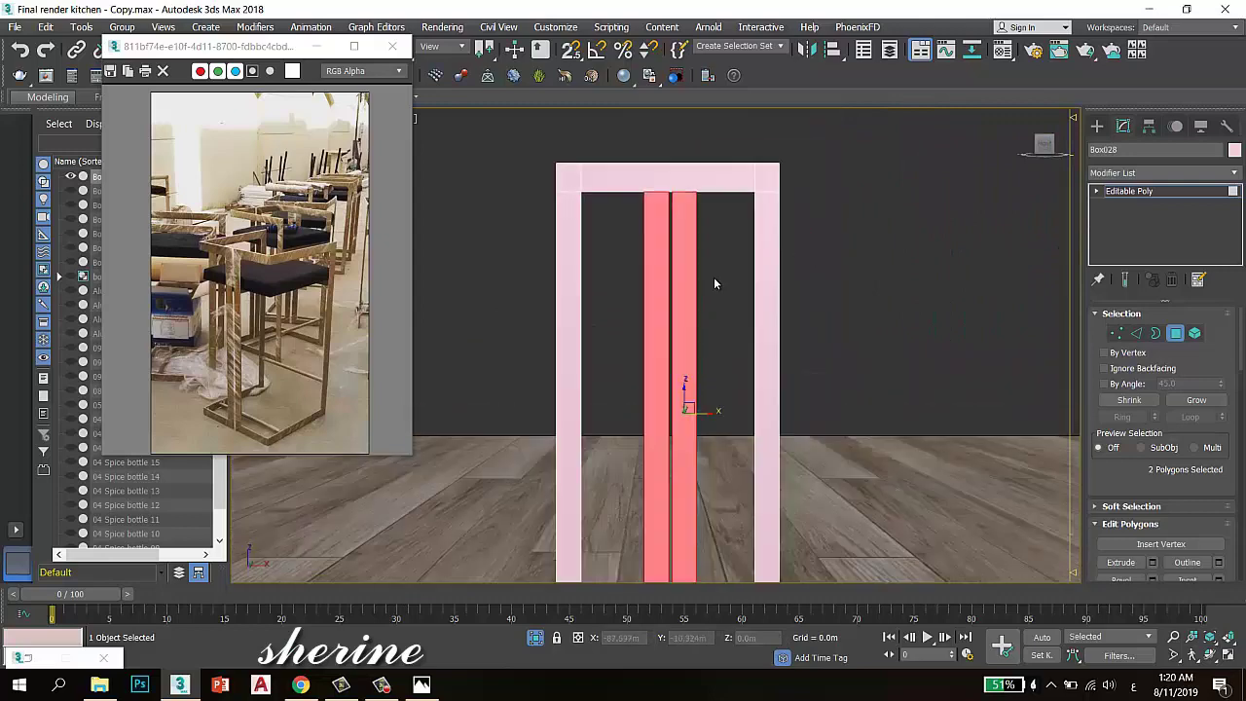
pyautogui.click(767, 250)
pyautogui.press('Delete')
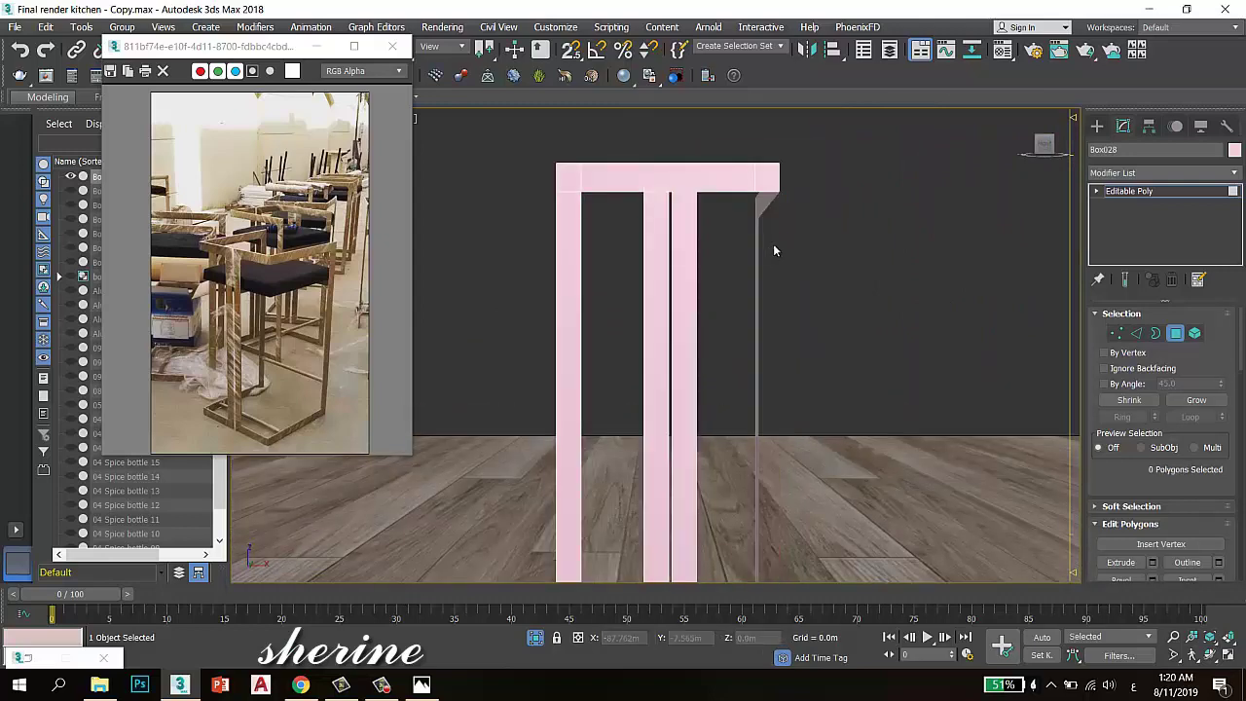
pyautogui.click(558, 289)
pyautogui.press('Delete')
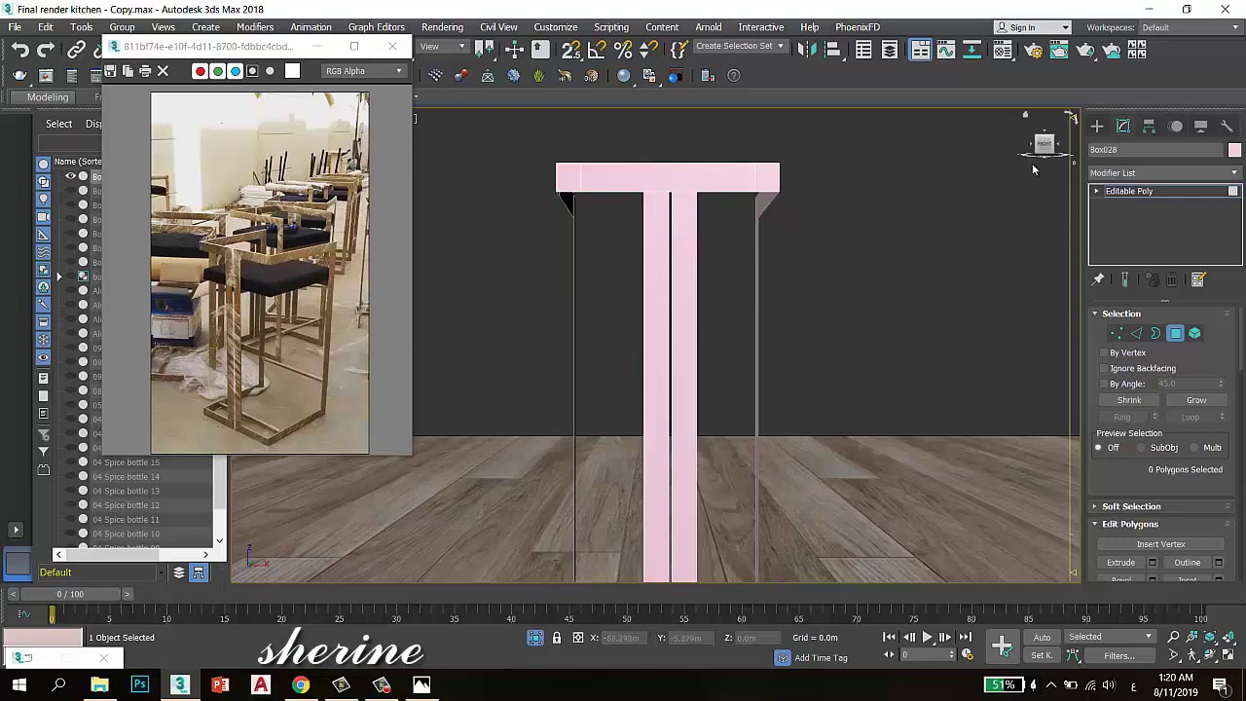
# Leave polygon editing and add a Shell modifier to the whole frame
pyautogui.keyDown('alt'); pyautogui.moveTo(1033, 167); pyautogui.dragTo(815, 347, button='middle'); pyautogui.keyUp('alt')
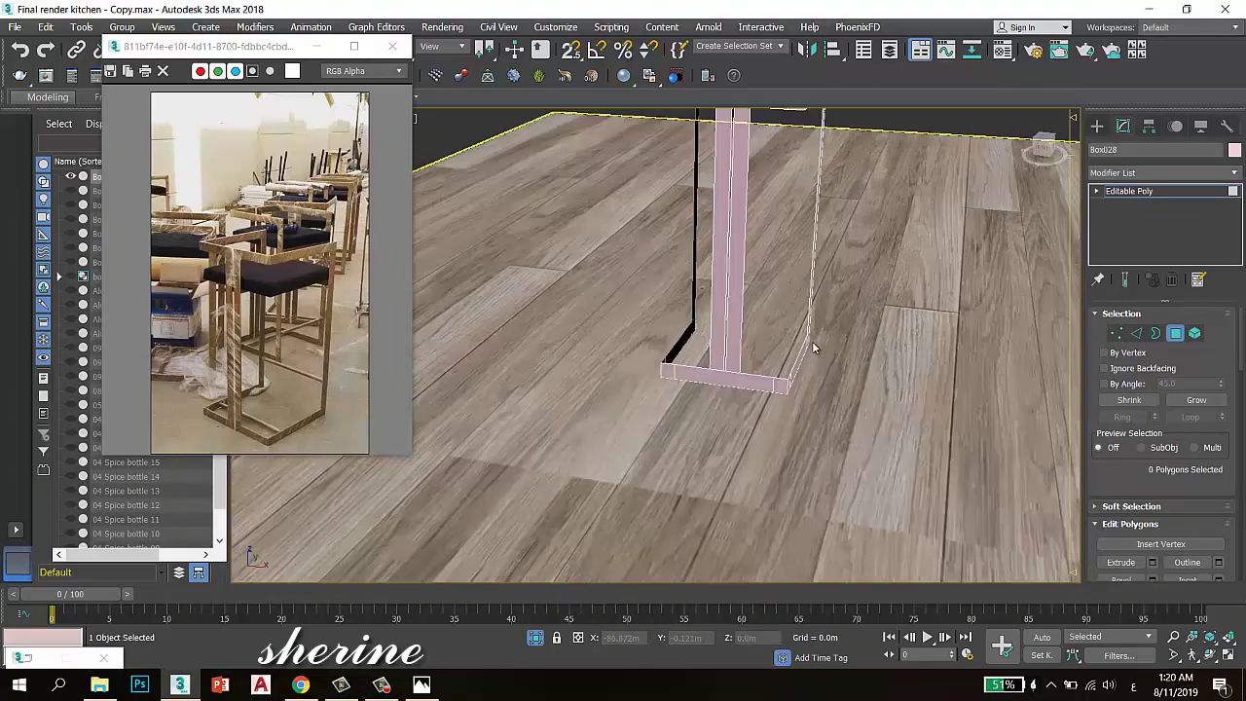
pyautogui.scroll(-5, 815, 347)
pyautogui.scroll(3, 767, 256)
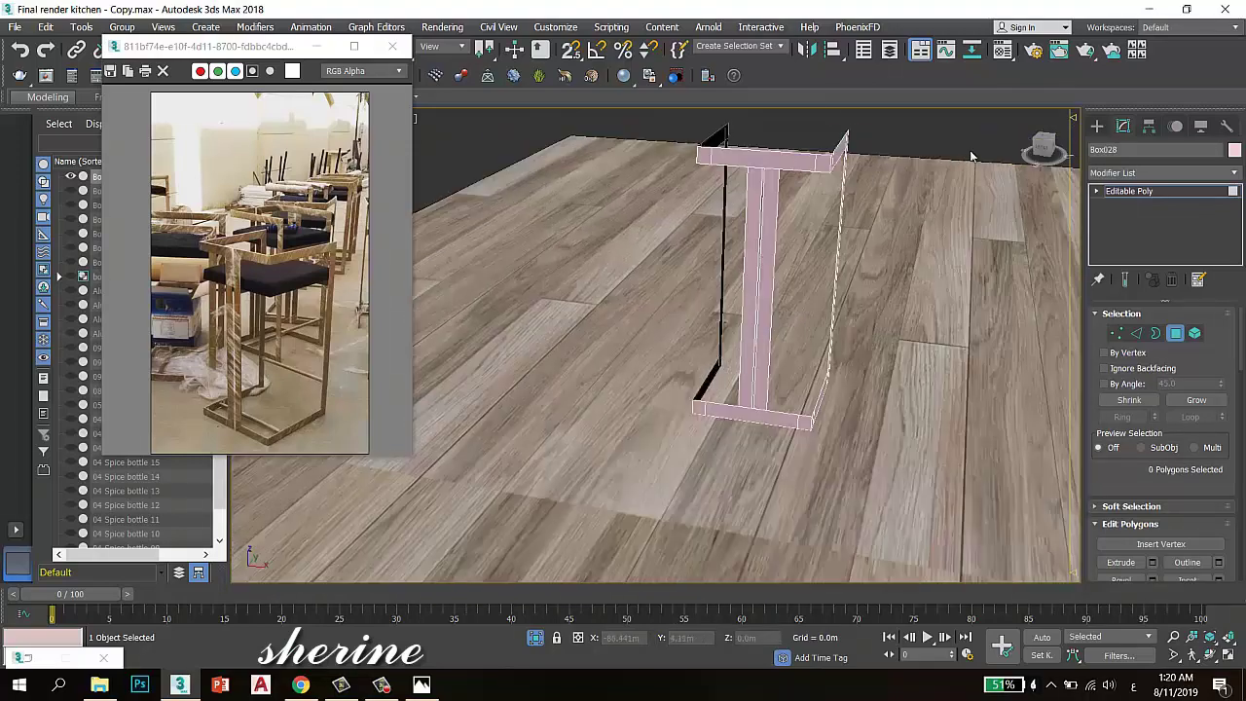
pyautogui.click(1175, 333)
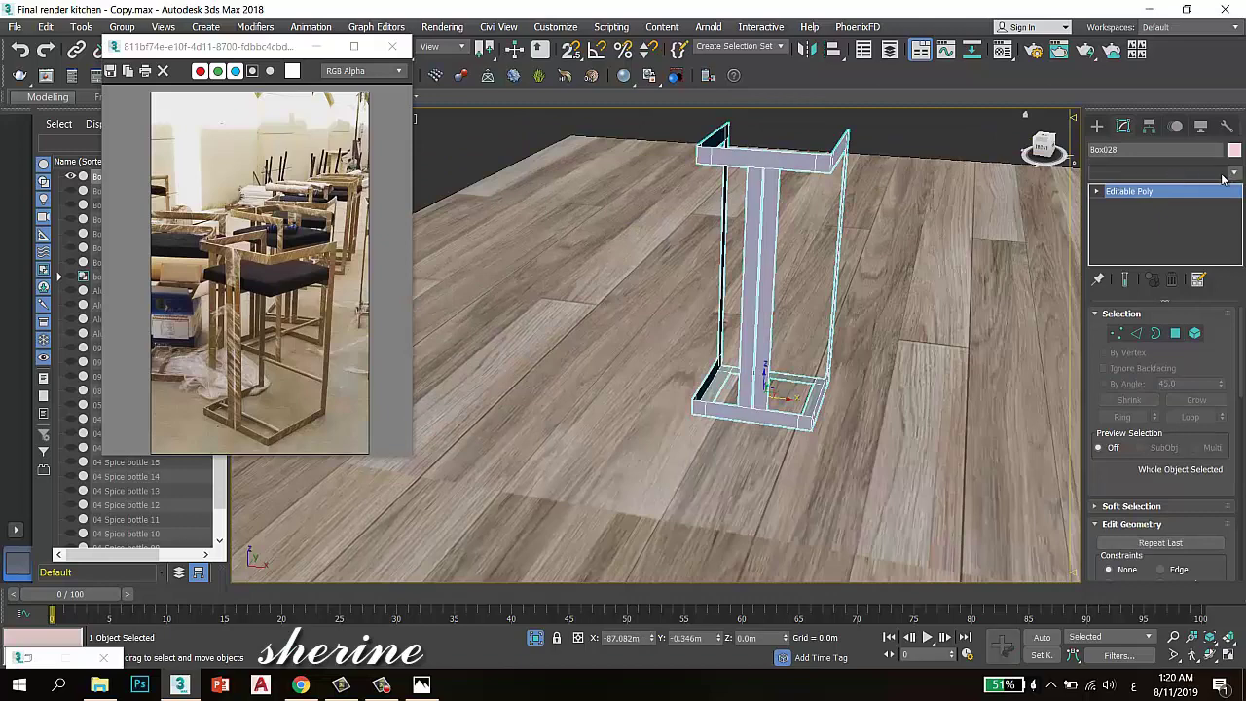
pyautogui.click(1231, 172)
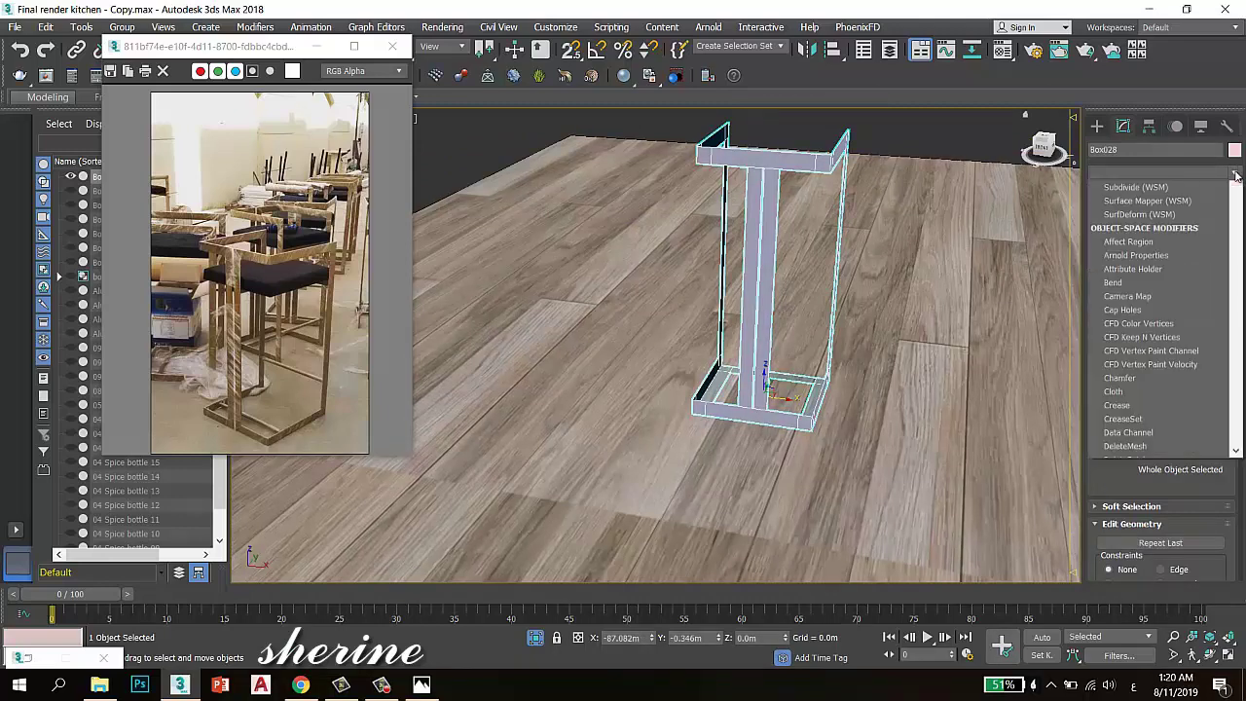
pyautogui.click(1170, 176)
pyautogui.click(1170, 175)
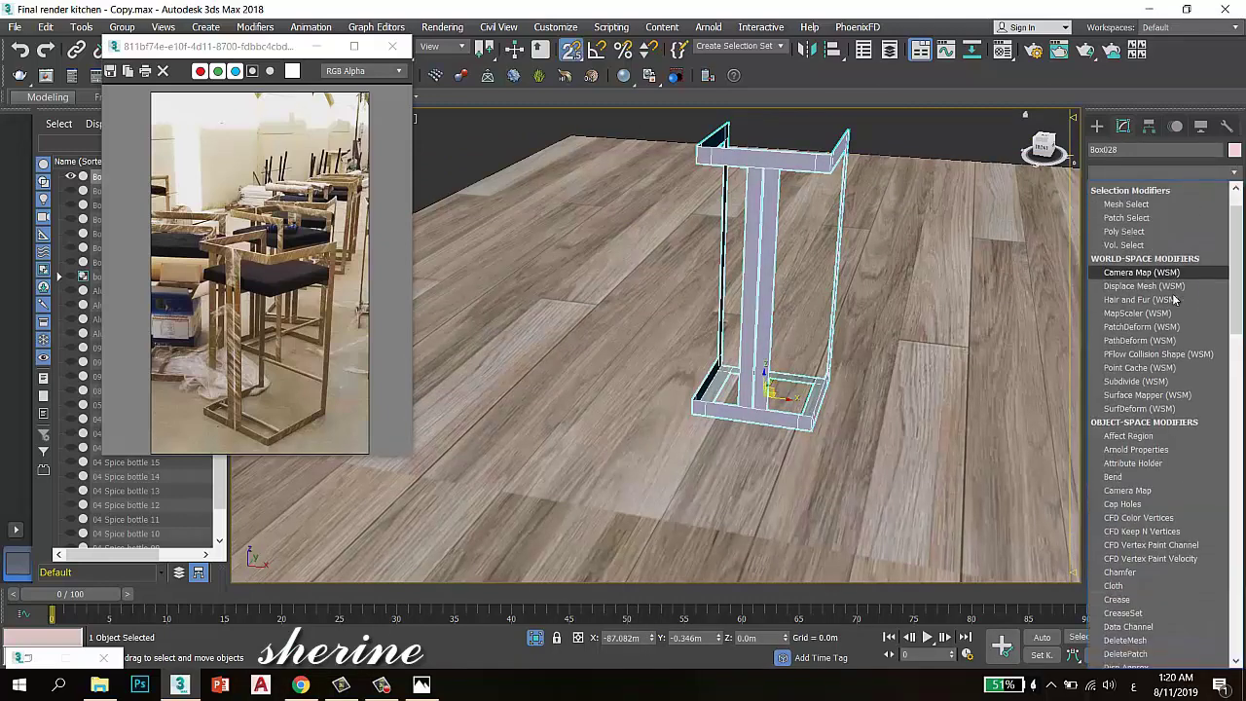
pyautogui.scroll(-10, 1172, 295)
pyautogui.scroll(-15, 1168, 341)
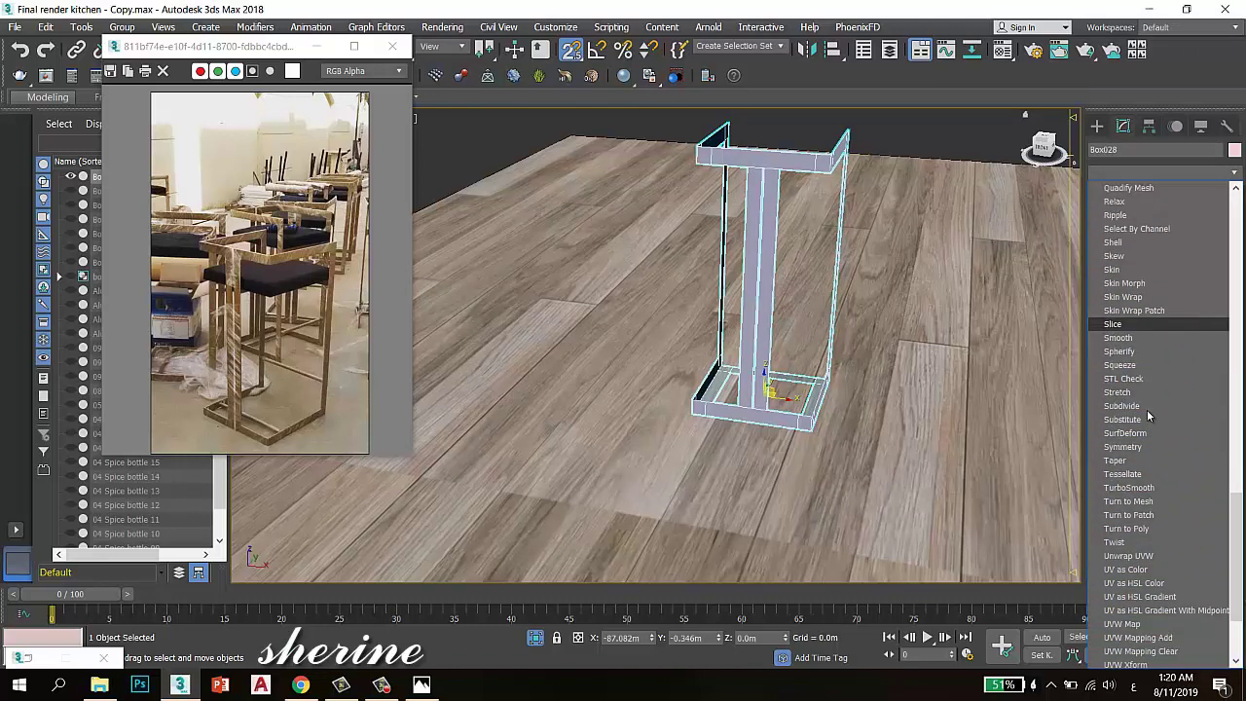
pyautogui.click(1153, 245)
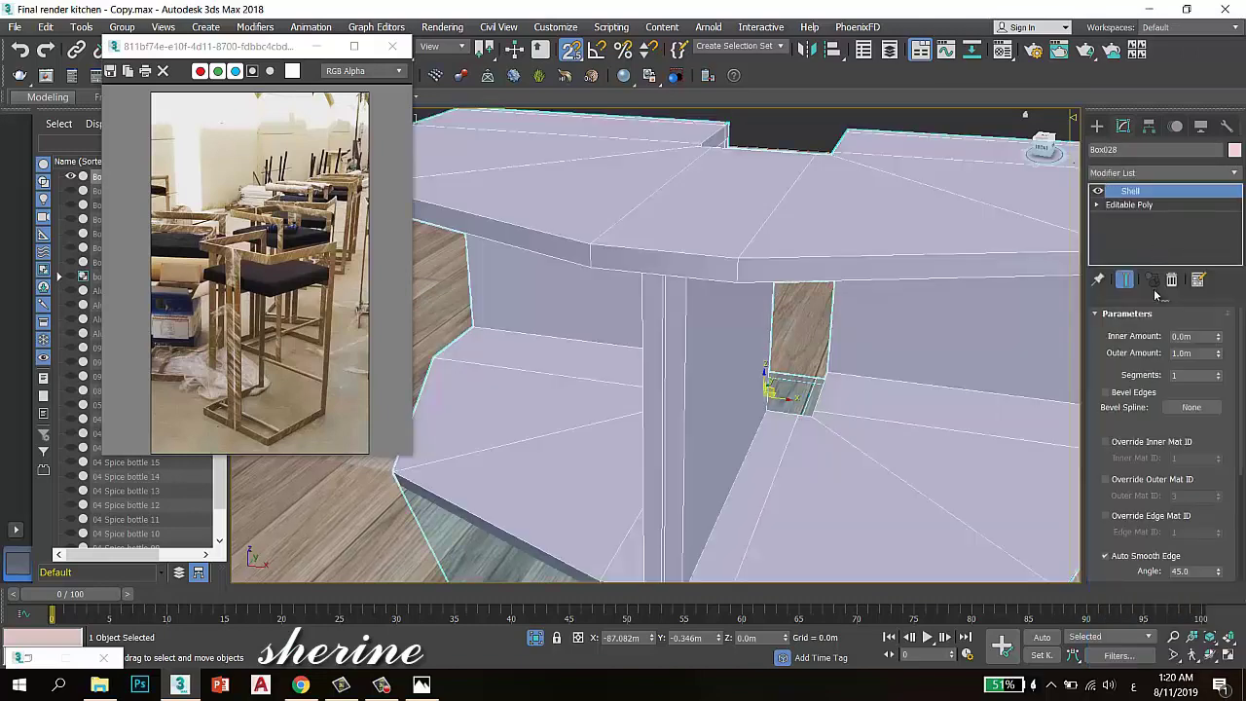
# Set the shell's inner amount to 0.01 m and its outer amount to 0 m
pyautogui.click(1198, 336)
pyautogui.write('0.01')
pyautogui.press('Return')
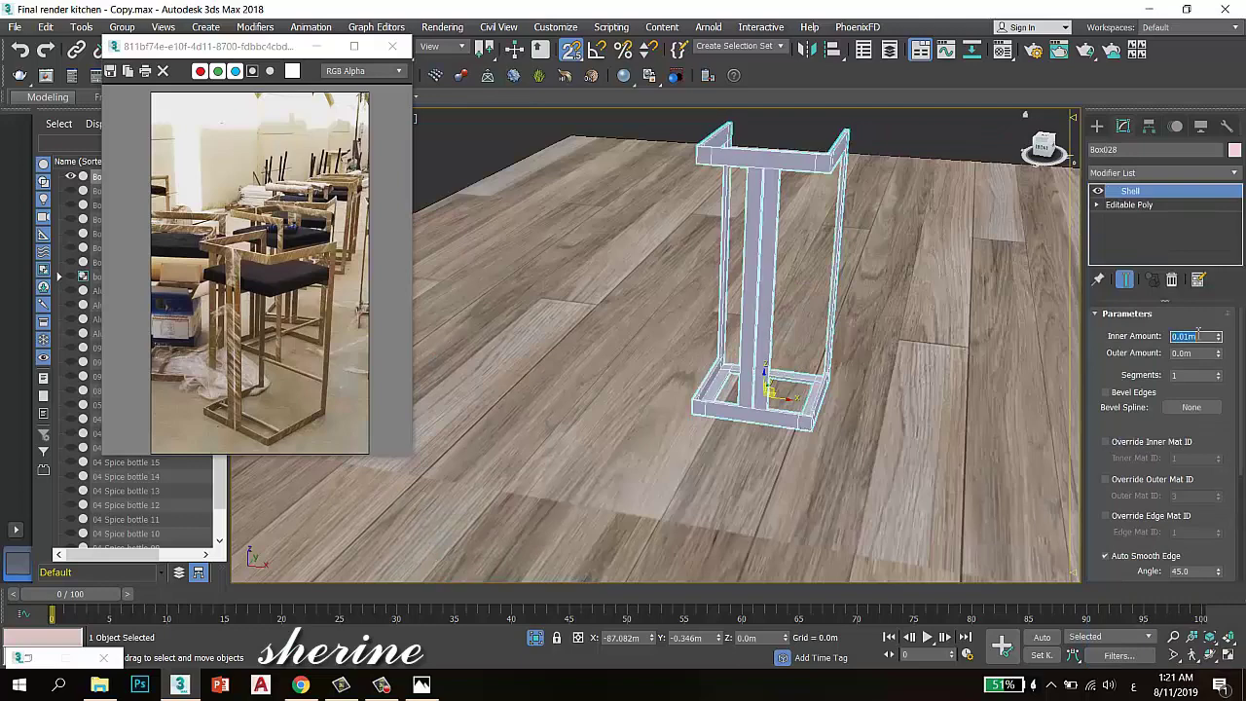
# Return to the Editable Poly level and raise the frame about 0.012 m above the floor
pyautogui.scroll(3, 851, 346)
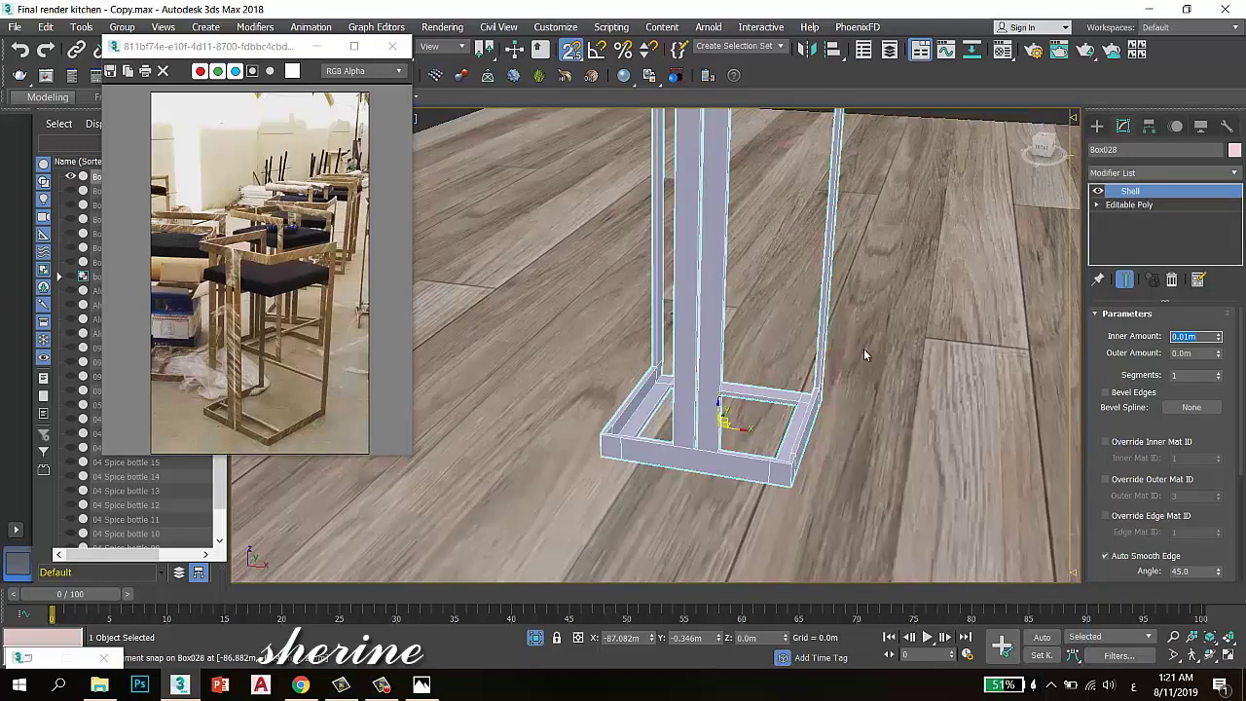
pyautogui.click(1167, 204)
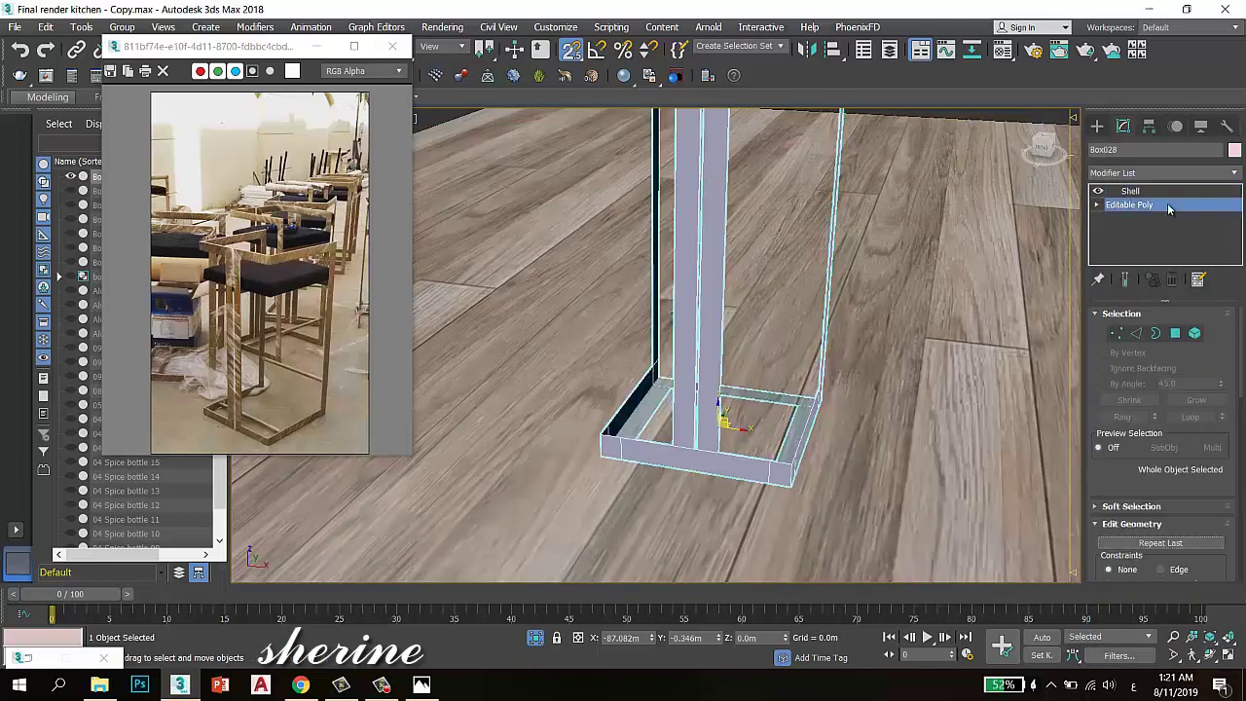
pyautogui.click(1174, 332)
pyautogui.scroll(-4, 769, 387)
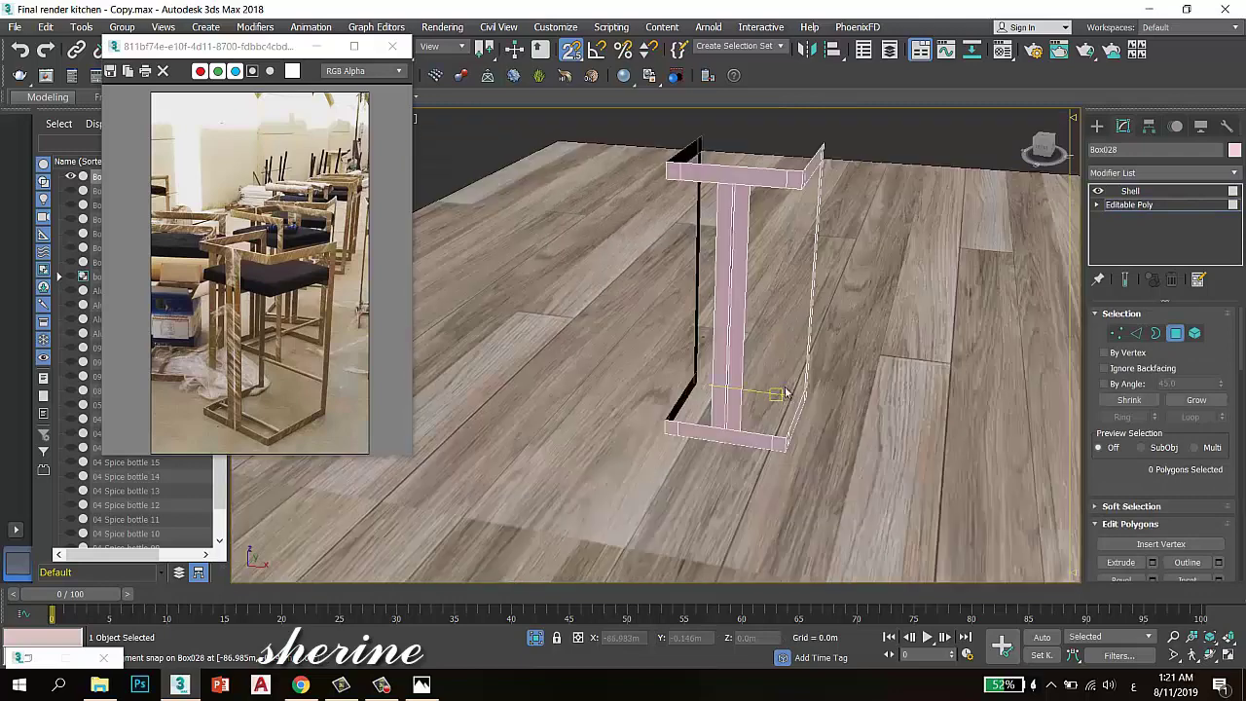
pyautogui.click(1135, 205)
pyautogui.moveTo(744, 407); pyautogui.dragTo(739, 391)
# Delete the remaining strip and corner polygons lying flat on the underside of the frame's base
pyautogui.click(1175, 333)
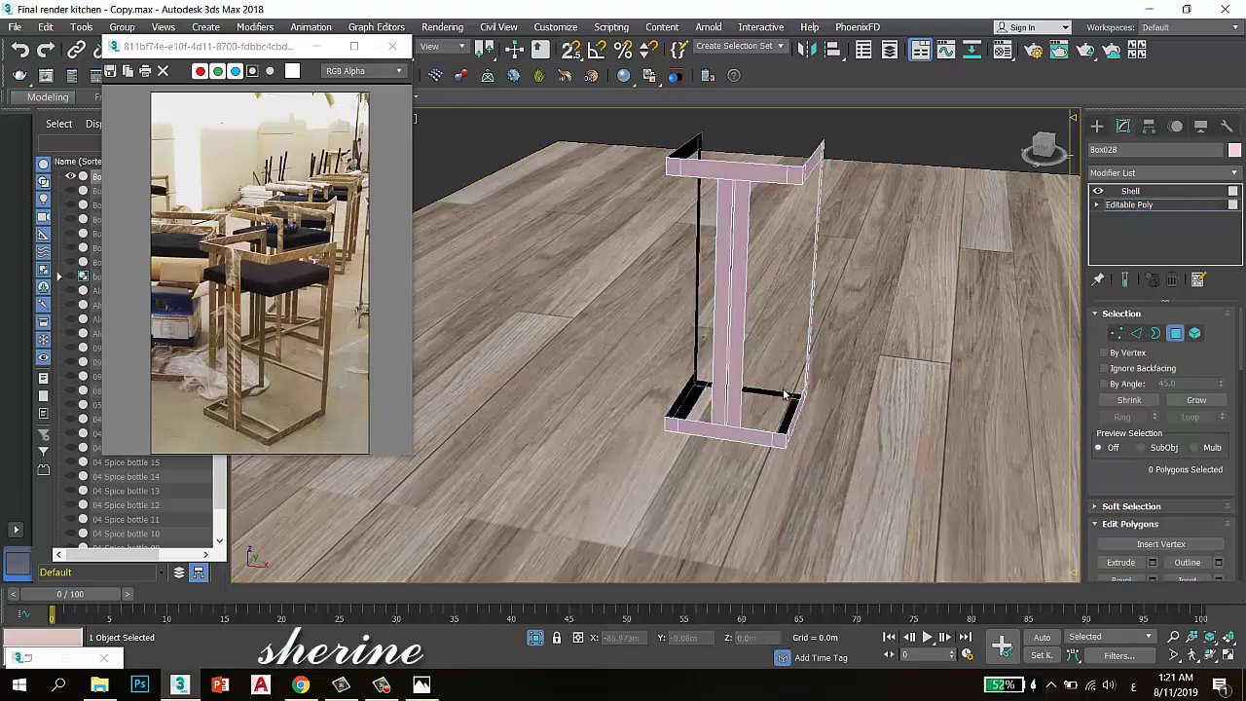
pyautogui.click(765, 392)
pyautogui.press('Delete')
pyautogui.click(794, 413)
pyautogui.press('Delete')
pyautogui.click(796, 396)
pyautogui.press('Delete')
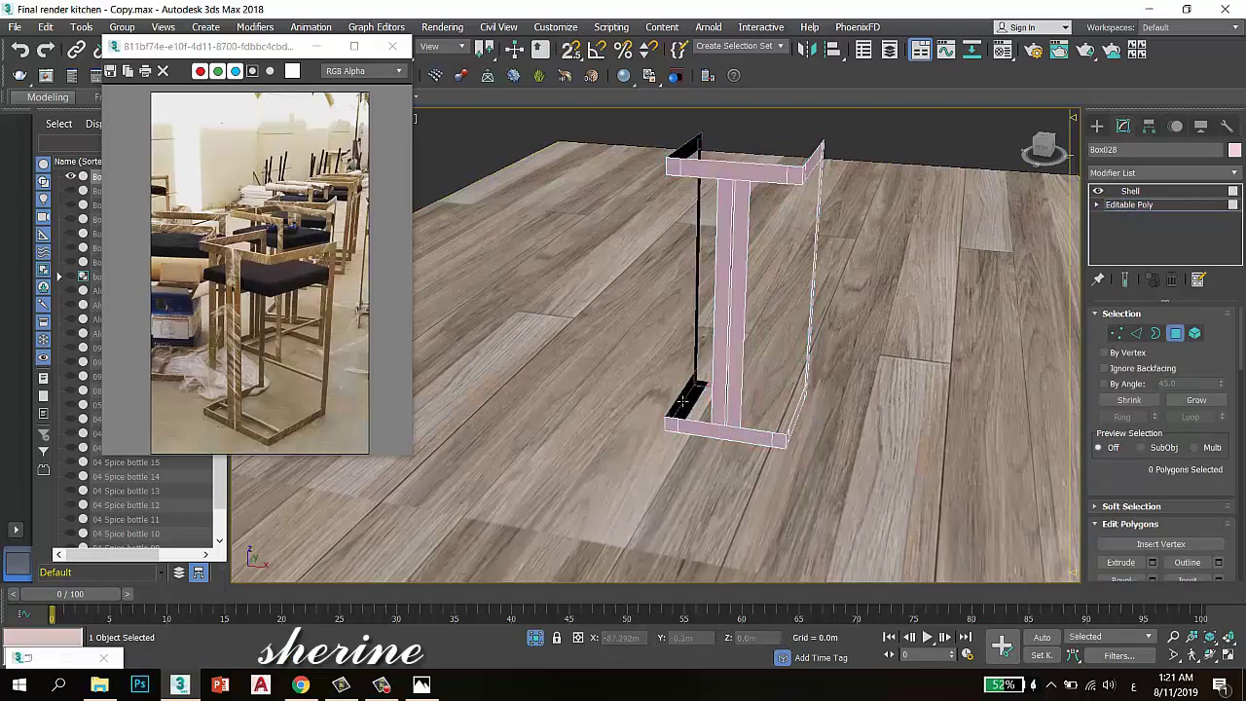
pyautogui.click(686, 398)
pyautogui.press('Delete')
pyautogui.click(707, 387)
pyautogui.press('Delete')
# Switch back to the Shell modifier level and check the thickened frame from several sides
pyautogui.click(1046, 144)
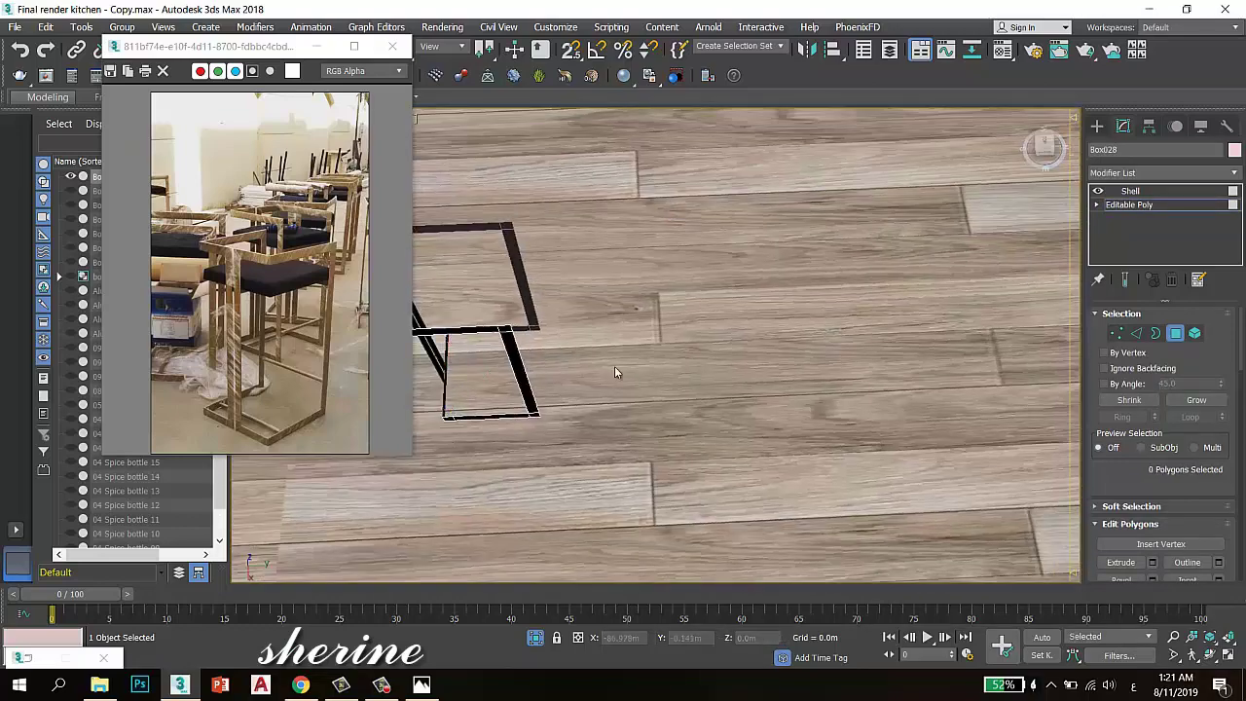
pyautogui.click(1126, 191)
pyautogui.moveTo(602, 292); pyautogui.dragTo(851, 258, button='middle')
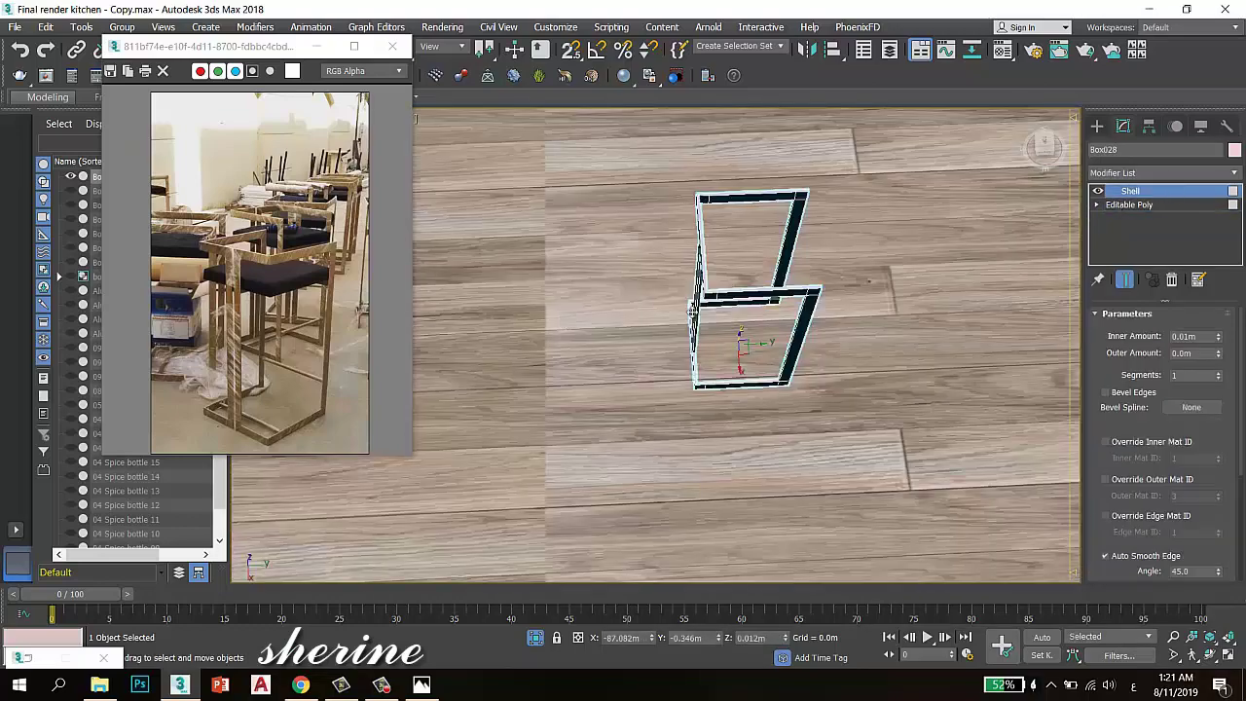
pyautogui.scroll(3, 851, 258)
pyautogui.moveTo(1045, 156)
pyautogui.mouseDown()
pyautogui.moveTo(981, 141)
pyautogui.moveTo(908, 175)
pyautogui.moveTo(1012, 122)
pyautogui.moveTo(1019, 148)
pyautogui.moveTo(1046, 140)
pyautogui.mouseUp()
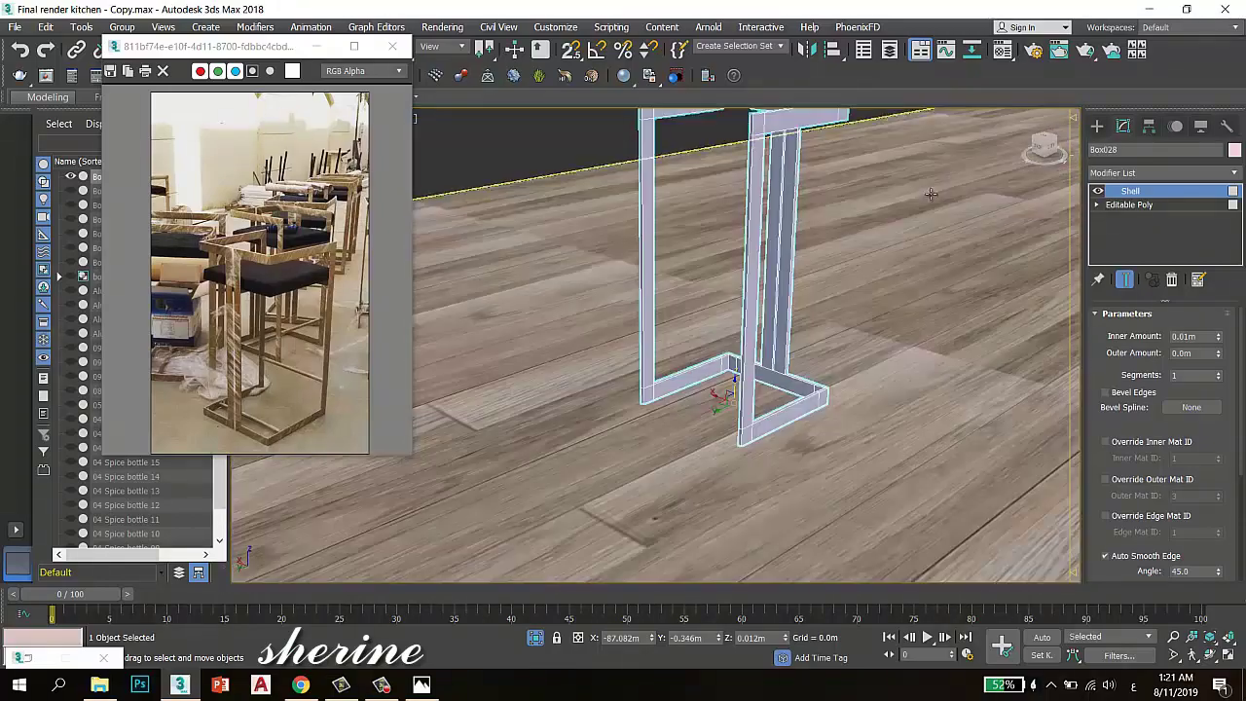
# Set the viewport to an orthographic view from above and move the reference image aside
pyautogui.click(1046, 140)
pyautogui.scroll(5, 880, 325)
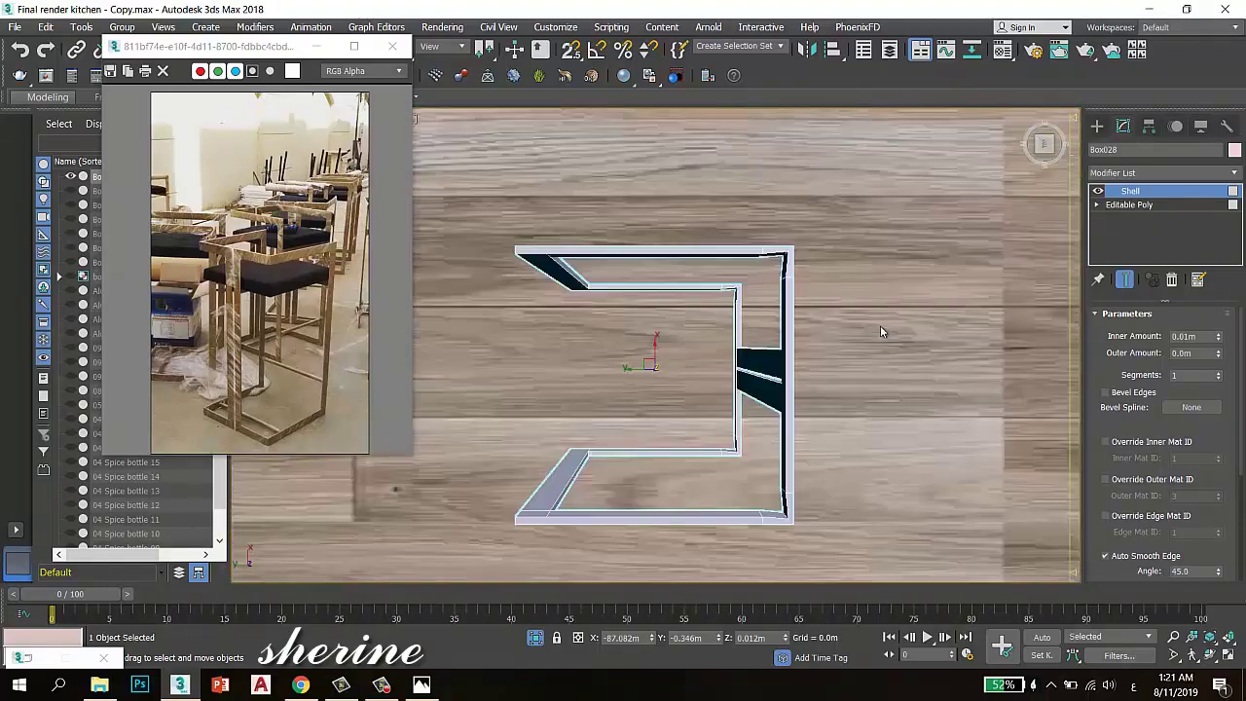
pyautogui.click(1047, 144)
pyautogui.click(1046, 144)
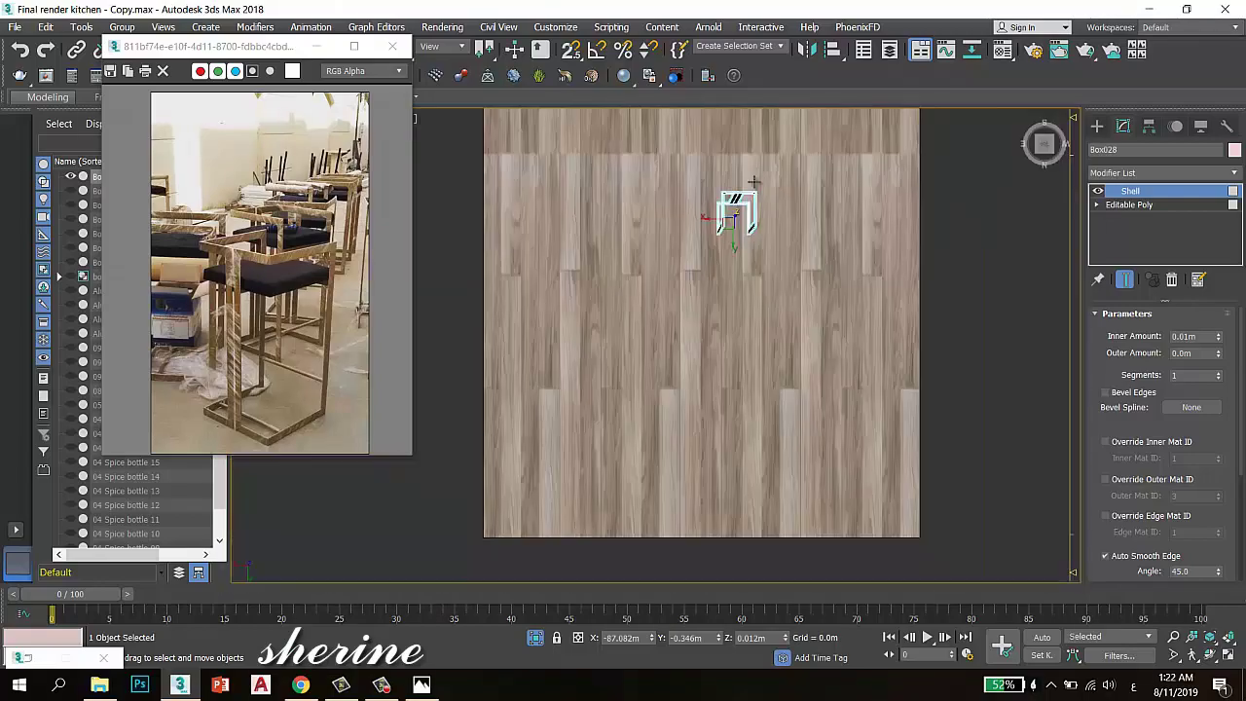
pyautogui.press('z')
pyautogui.moveTo(234, 48); pyautogui.dragTo(34, 70)
pyautogui.click(272, 126)
pyautogui.click(273, 118)
pyautogui.click(292, 183)
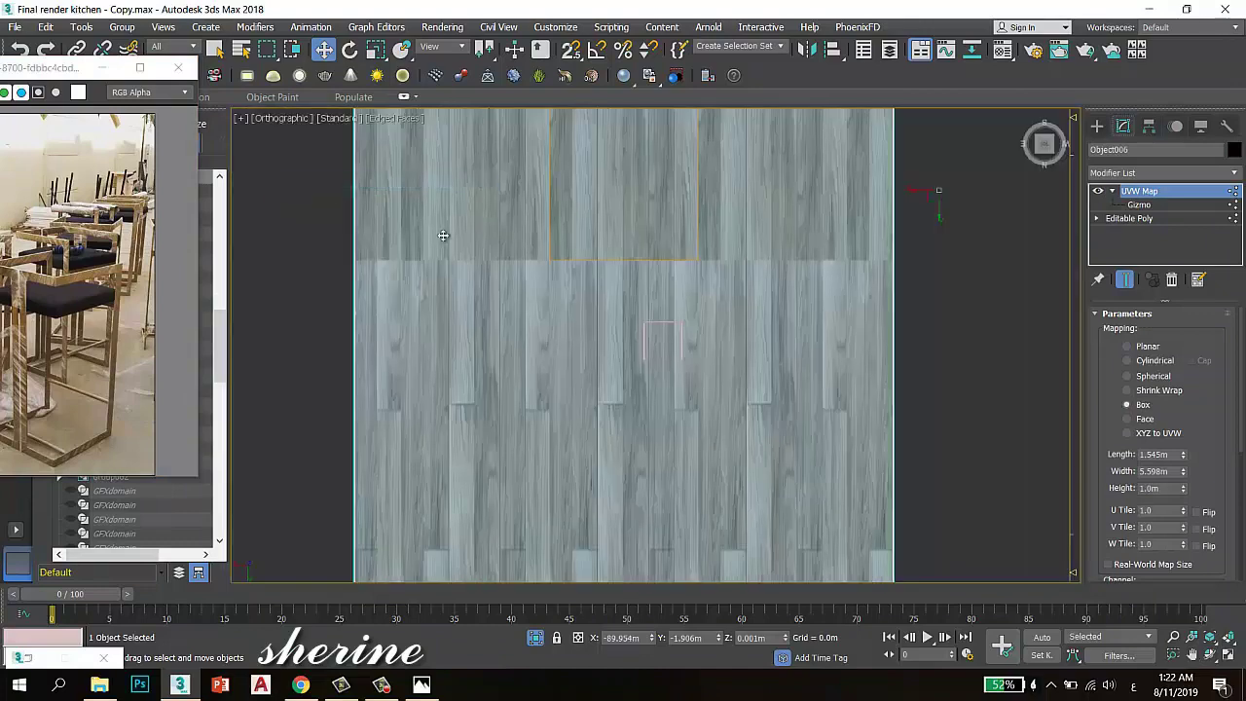
# Draw a ChamferBox seat inside the frame's outline, about 0.377 m long, 0.386 m wide and 0.062 m high, with a 0.026 m fillet
pyautogui.scroll(2, 745, 371)
pyautogui.click(658, 315)
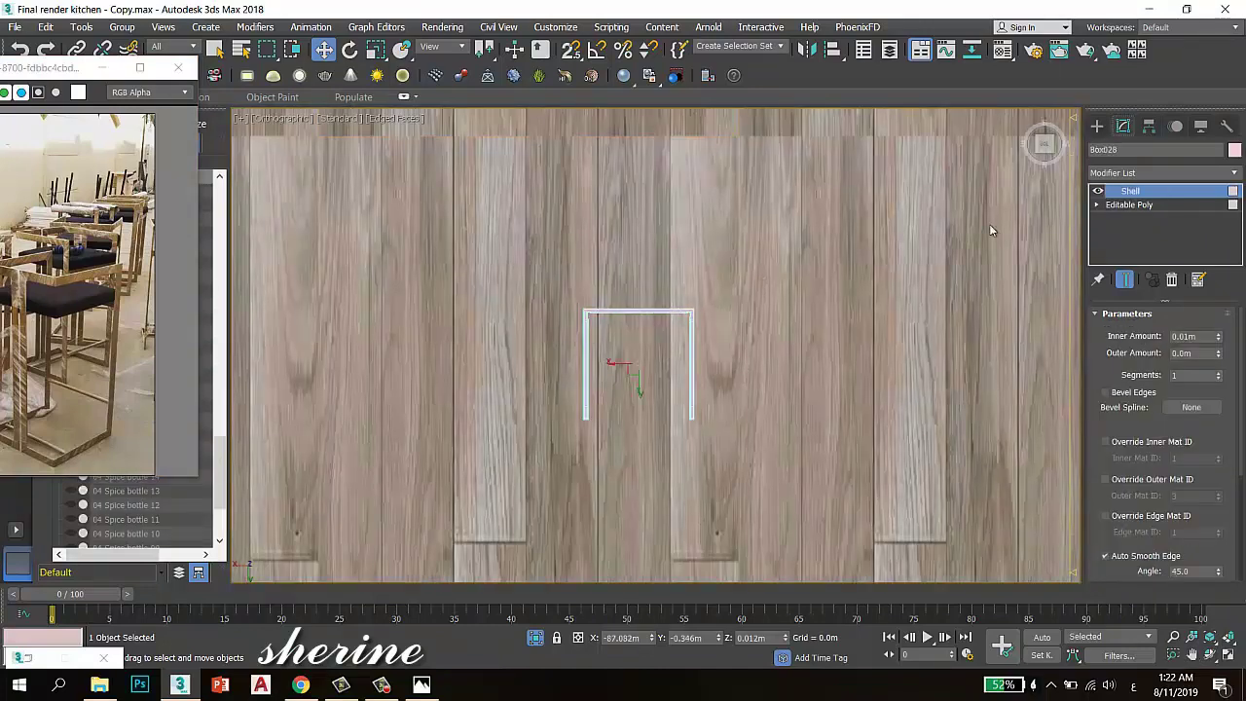
pyautogui.click(1097, 126)
pyautogui.click(1120, 167)
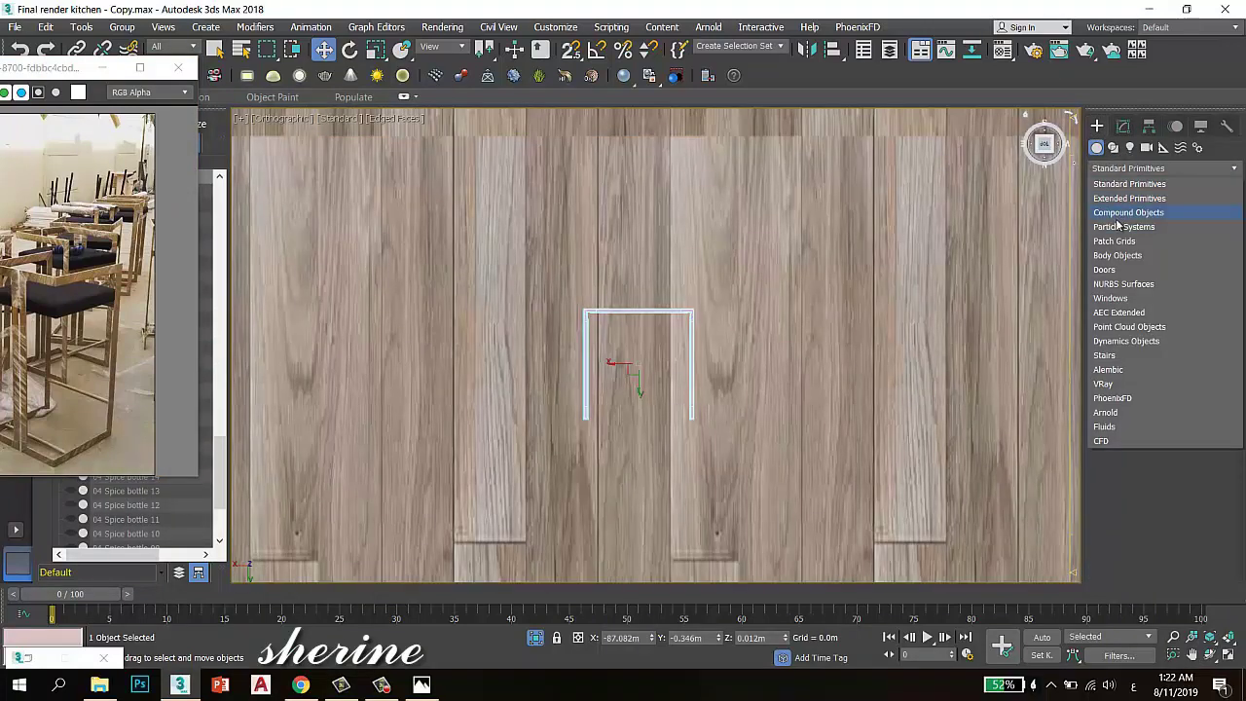
pyautogui.click(1128, 211)
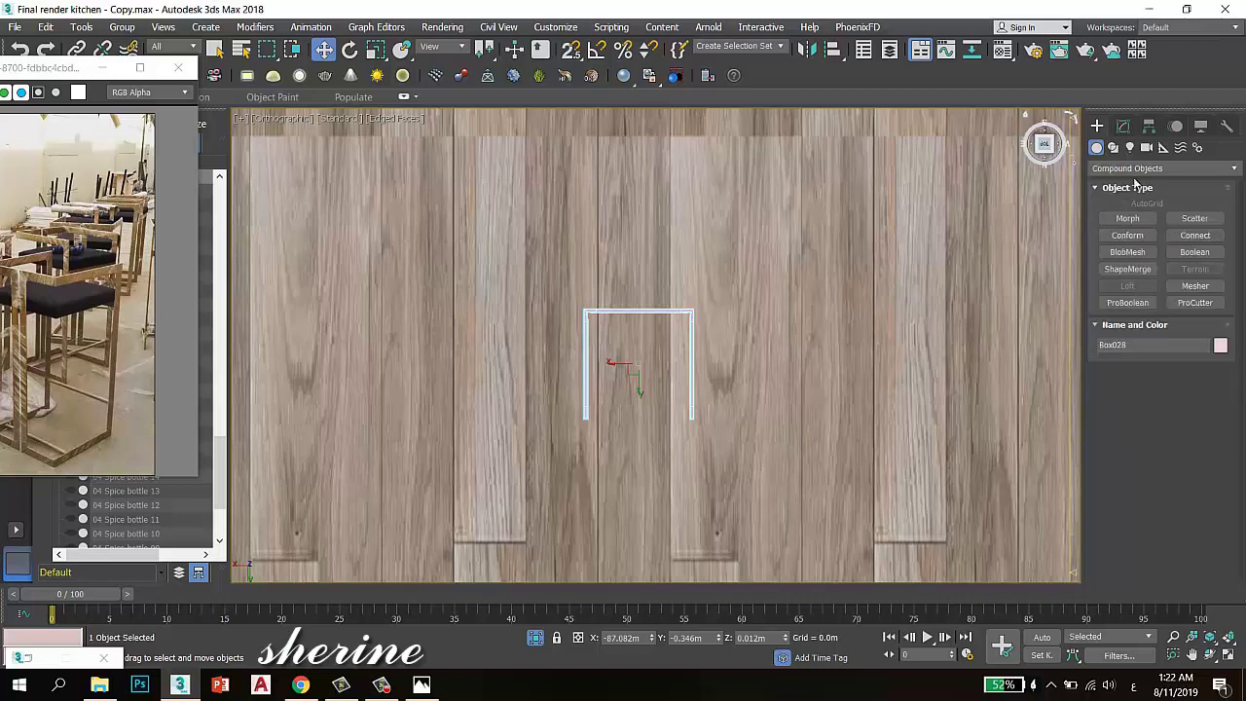
pyautogui.click(1131, 168)
pyautogui.click(1134, 195)
pyautogui.click(1128, 235)
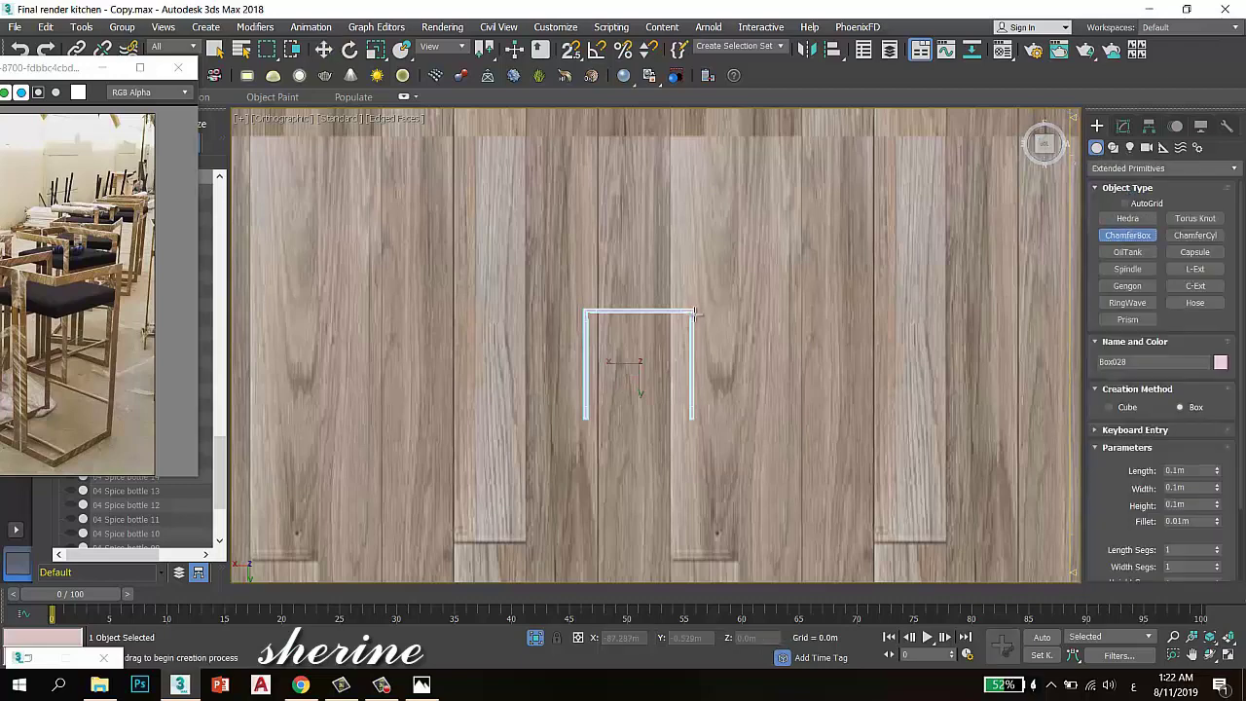
pyautogui.moveTo(692, 312); pyautogui.dragTo(585, 412)
pyautogui.click(631, 336)
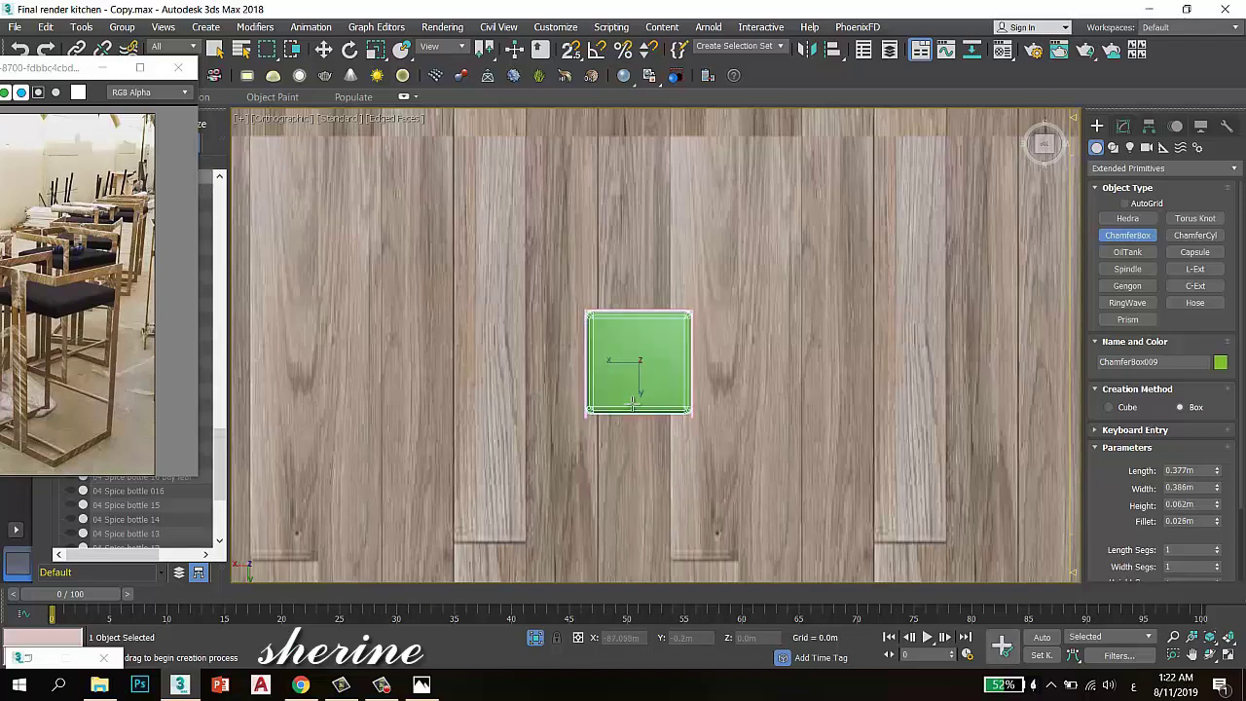
# Raise the chamfer box vertically to seat height within the frame, at about Z 0.71 m
pyautogui.moveTo(1049, 150); pyautogui.dragTo(1043, 131)
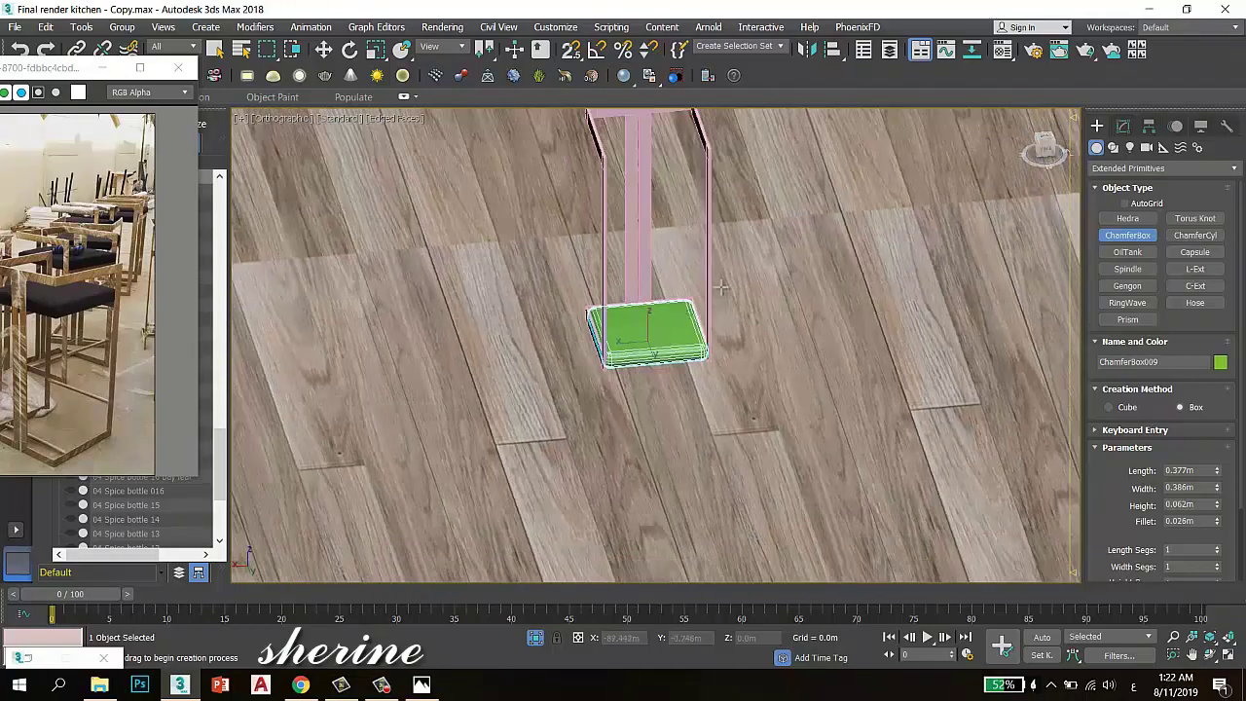
pyautogui.moveTo(616, 209); pyautogui.dragTo(664, 258, button='middle')
pyautogui.press('w')
pyautogui.moveTo(690, 366); pyautogui.dragTo(696, 212)
# Set the seat chamfer box's length to 0.397 m, keeping its width at 0.386 m
pyautogui.click(1049, 148)
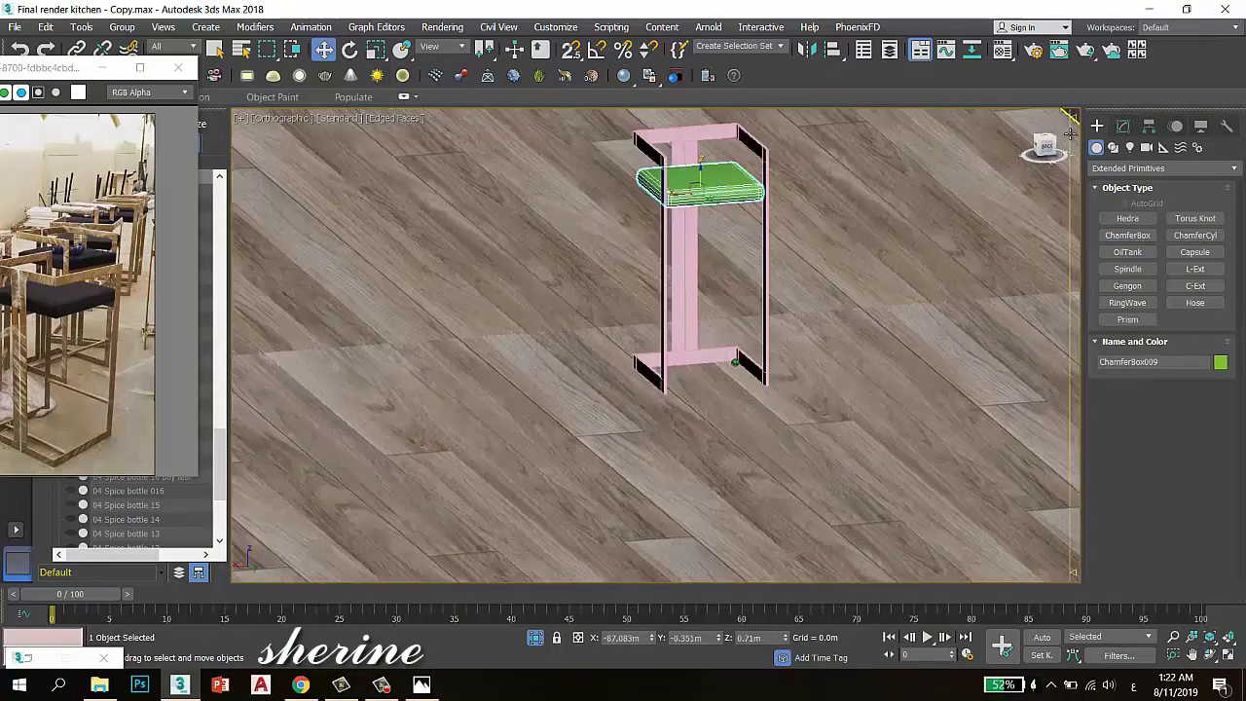
pyautogui.keyDown('alt'); pyautogui.moveTo(735, 362); pyautogui.dragTo(902, 170, button='middle'); pyautogui.keyUp('alt')
pyautogui.moveTo(901, 170); pyautogui.dragTo(921, 168)
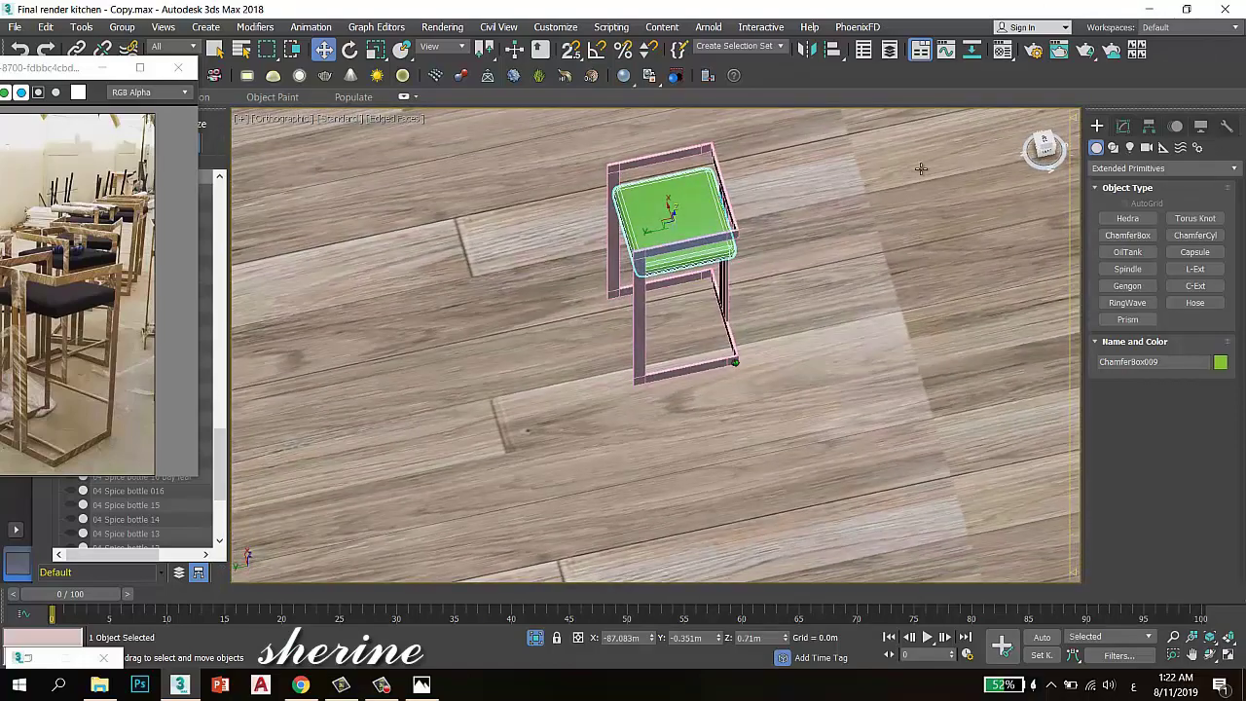
pyautogui.click(1123, 125)
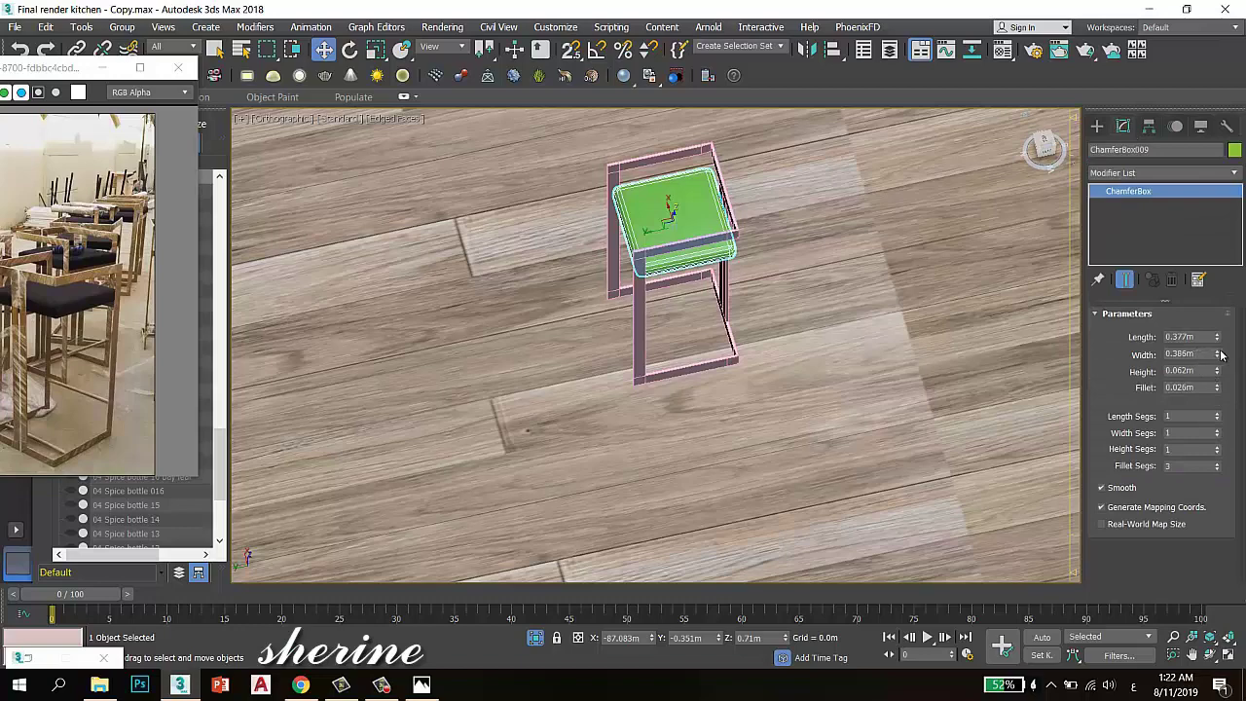
pyautogui.click(1216, 351)
pyautogui.click(1215, 357)
pyautogui.click(1217, 335)
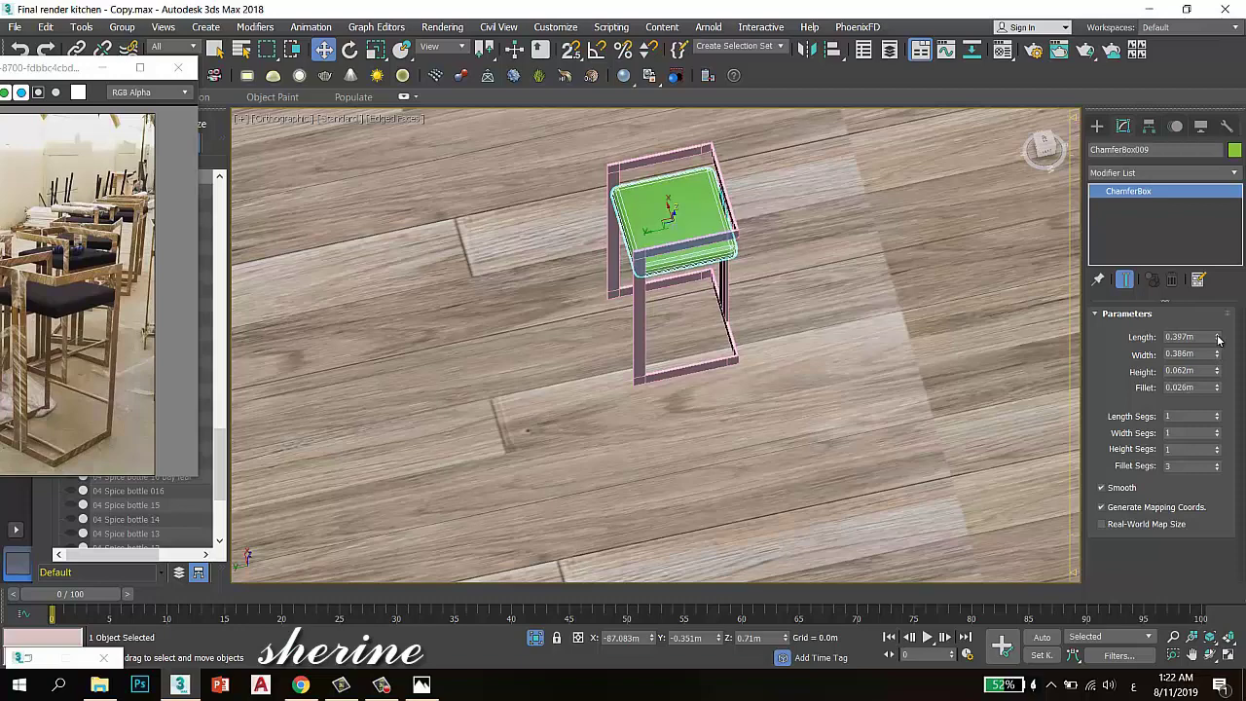
pyautogui.click(1217, 336)
pyautogui.scroll(2, 664, 200)
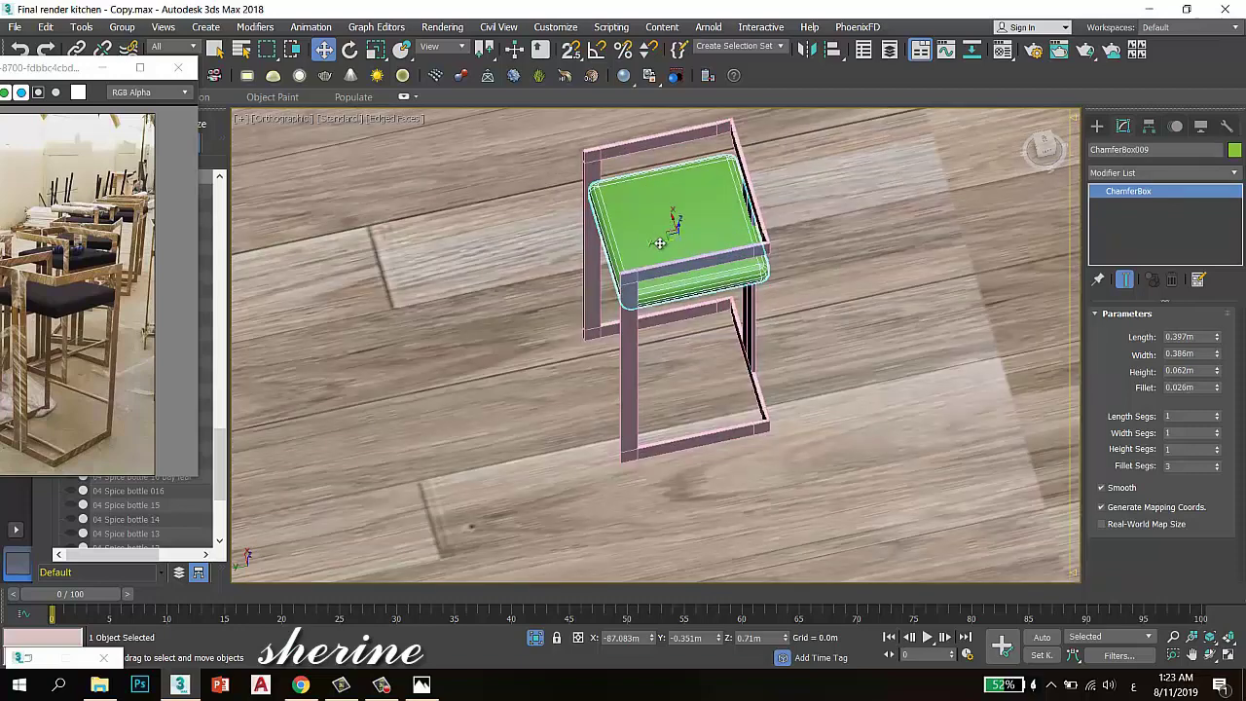
# Shift the seat chamfer box slightly along Y to about -0.341 m so it sits centred within the frame
pyautogui.moveTo(659, 244); pyautogui.dragTo(655, 245)
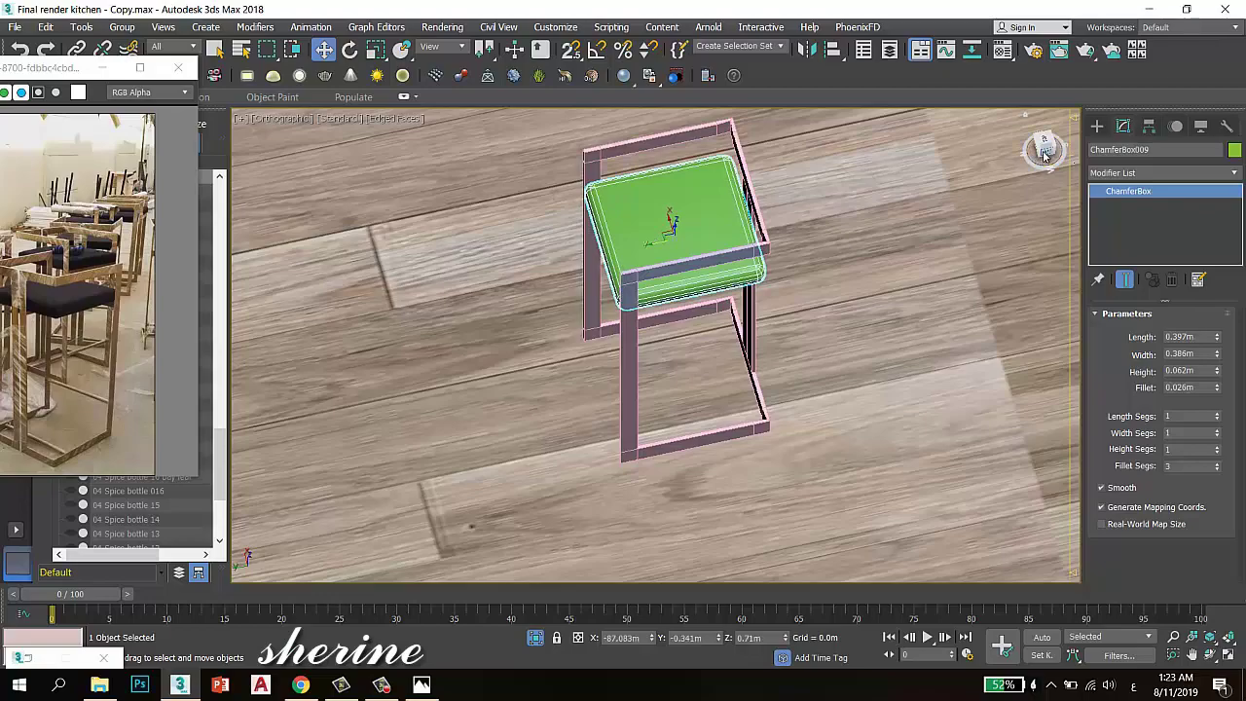
pyautogui.moveTo(1045, 152); pyautogui.dragTo(928, 136)
pyautogui.keyDown('alt'); pyautogui.moveTo(948, 131); pyautogui.dragTo(364, 121, button='middle'); pyautogui.keyUp('alt')
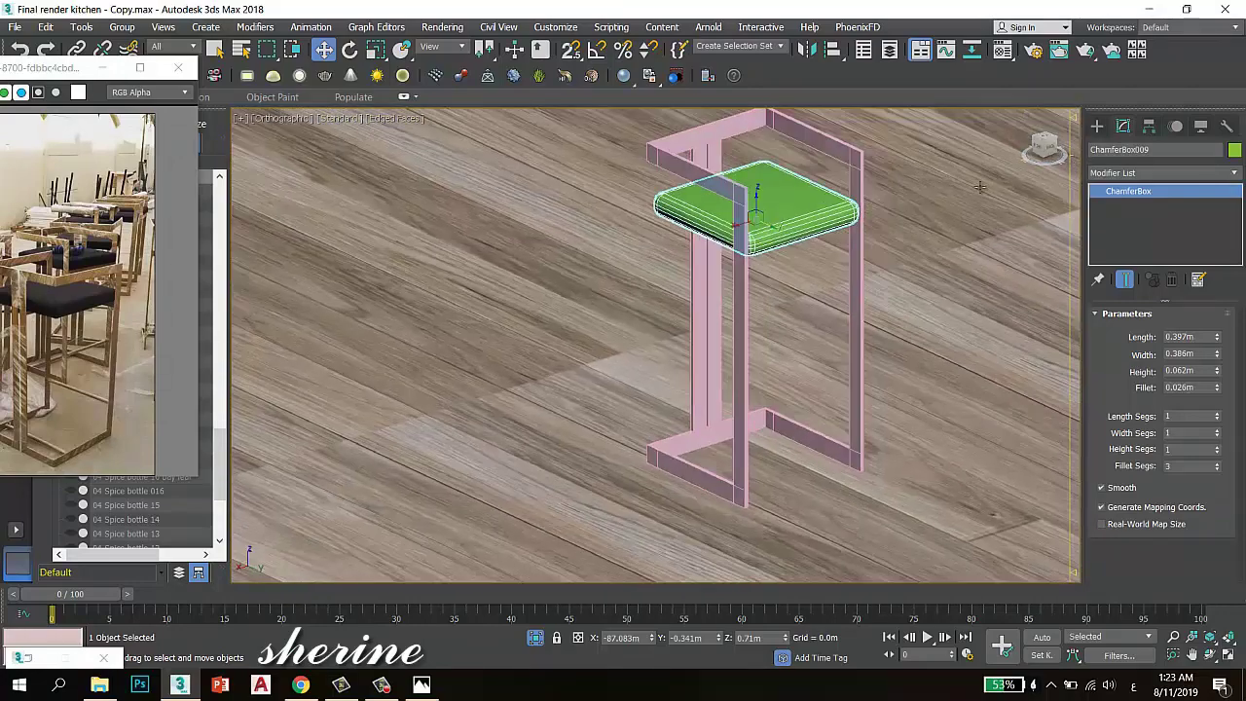
pyautogui.press('m')
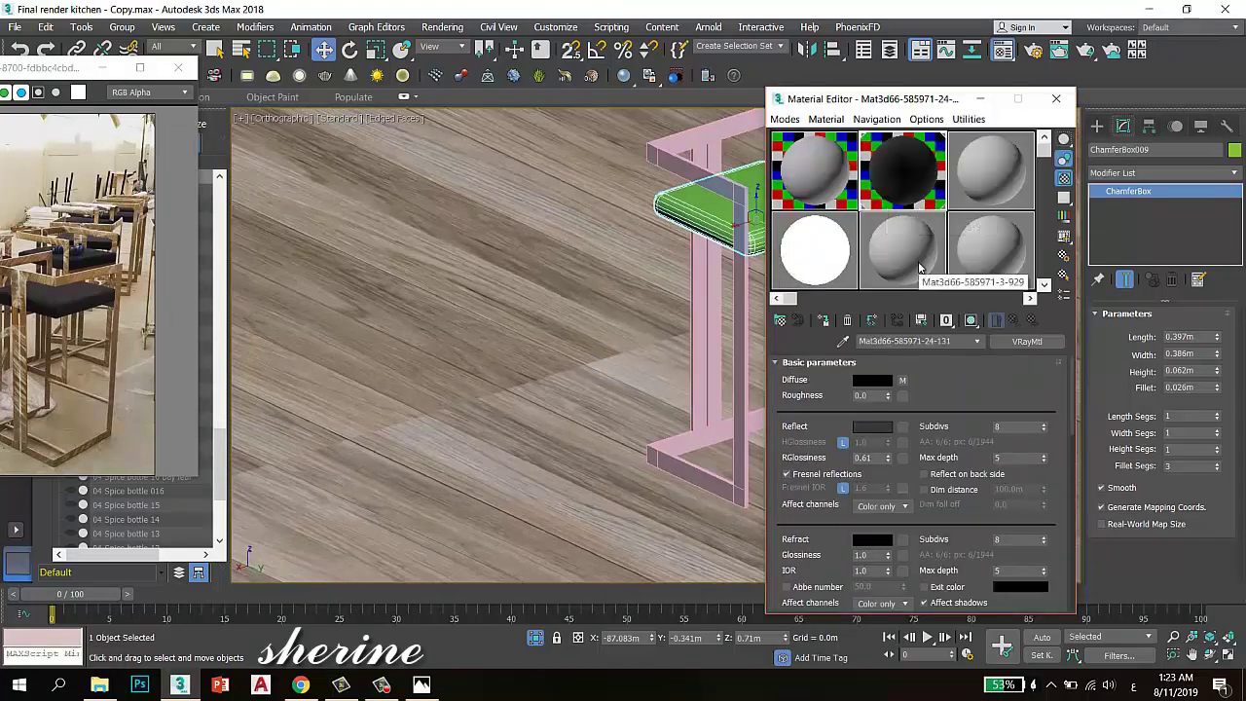
pyautogui.click(903, 218)
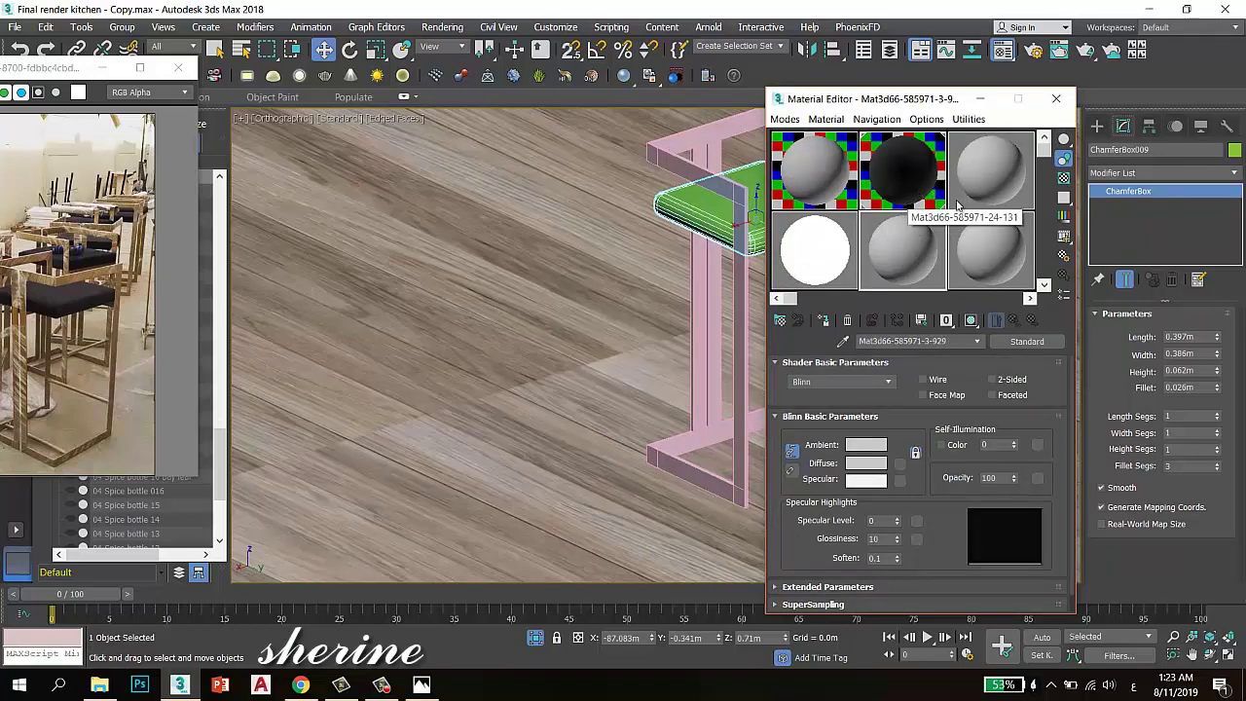
pyautogui.doubleClick(932, 239)
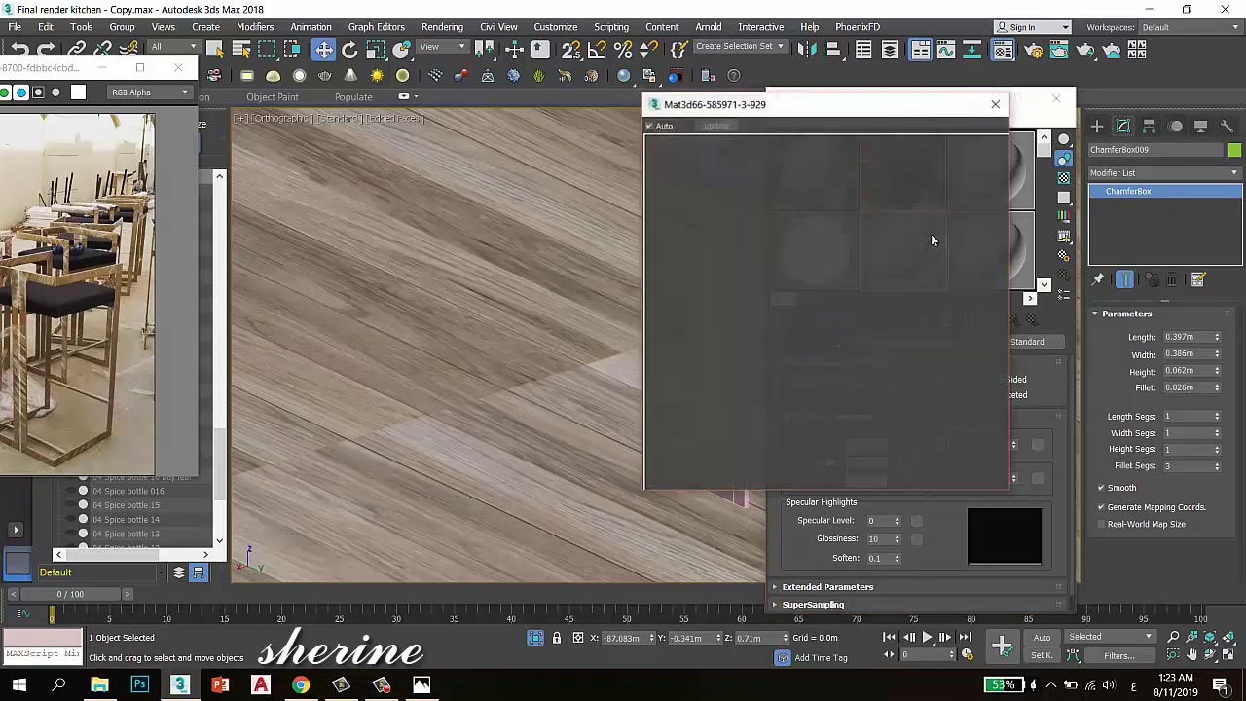
pyautogui.moveTo(921, 106); pyautogui.dragTo(636, 100)
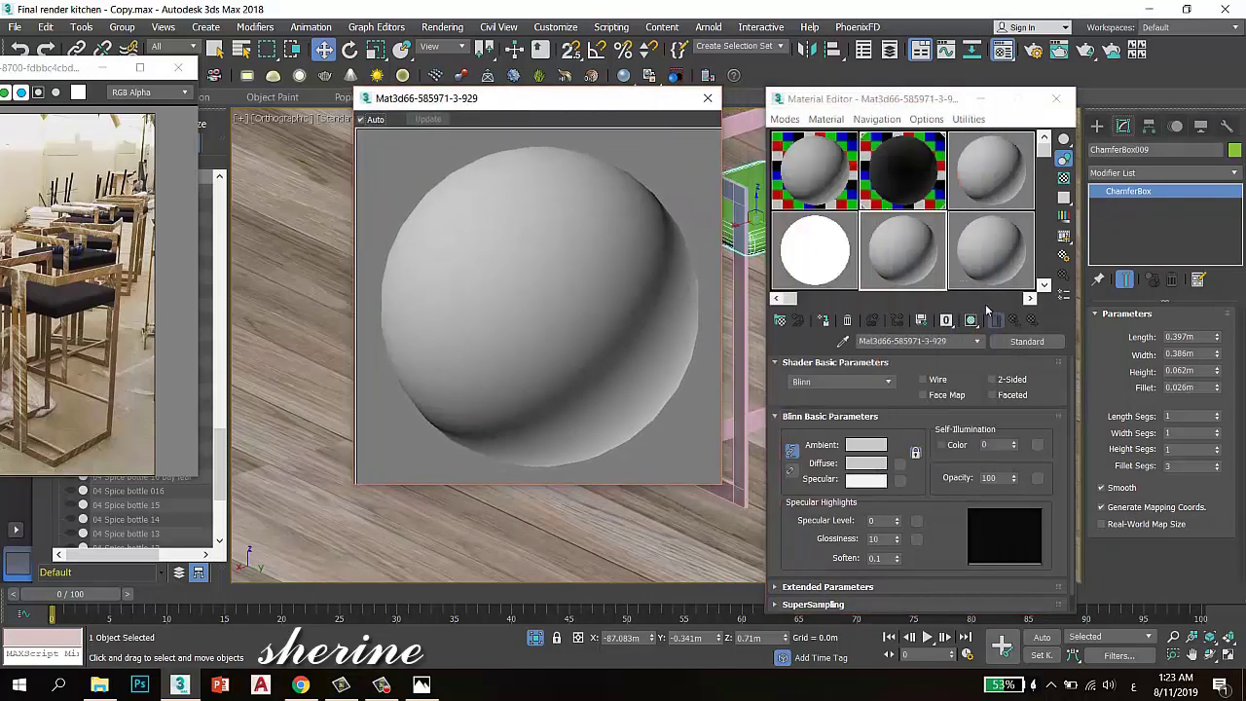
pyautogui.click(1045, 344)
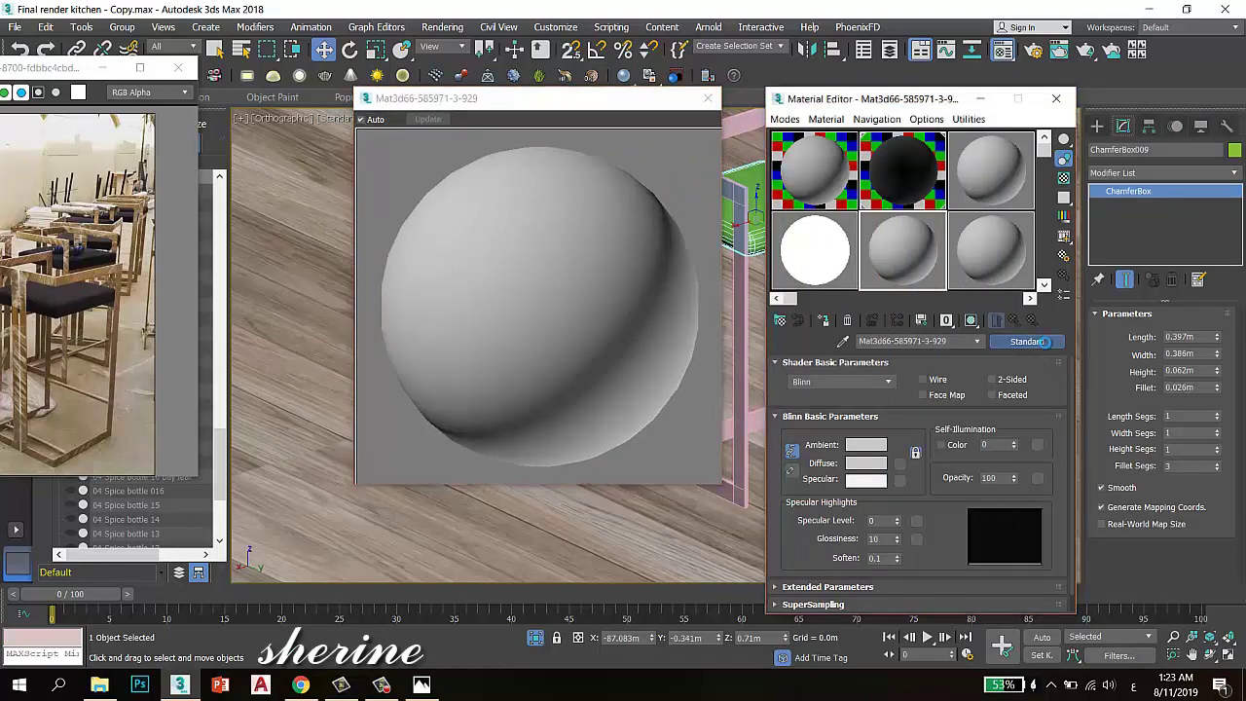
pyautogui.click(1043, 342)
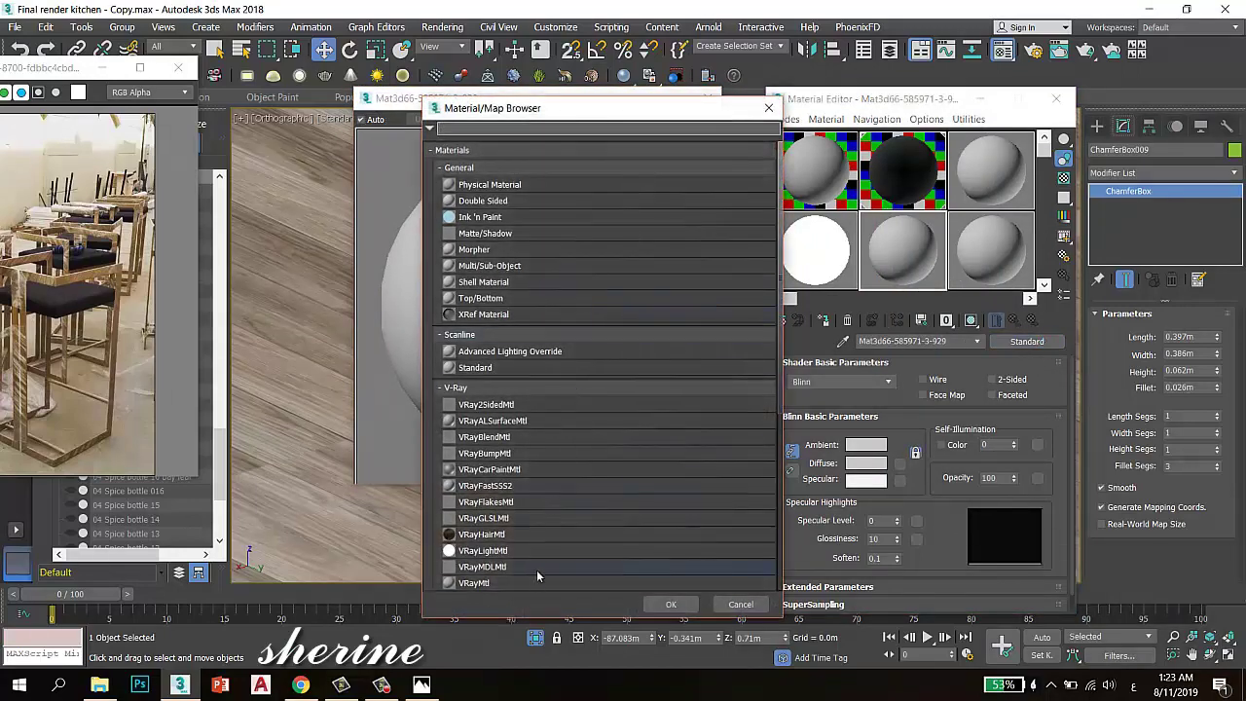
pyautogui.click(679, 604)
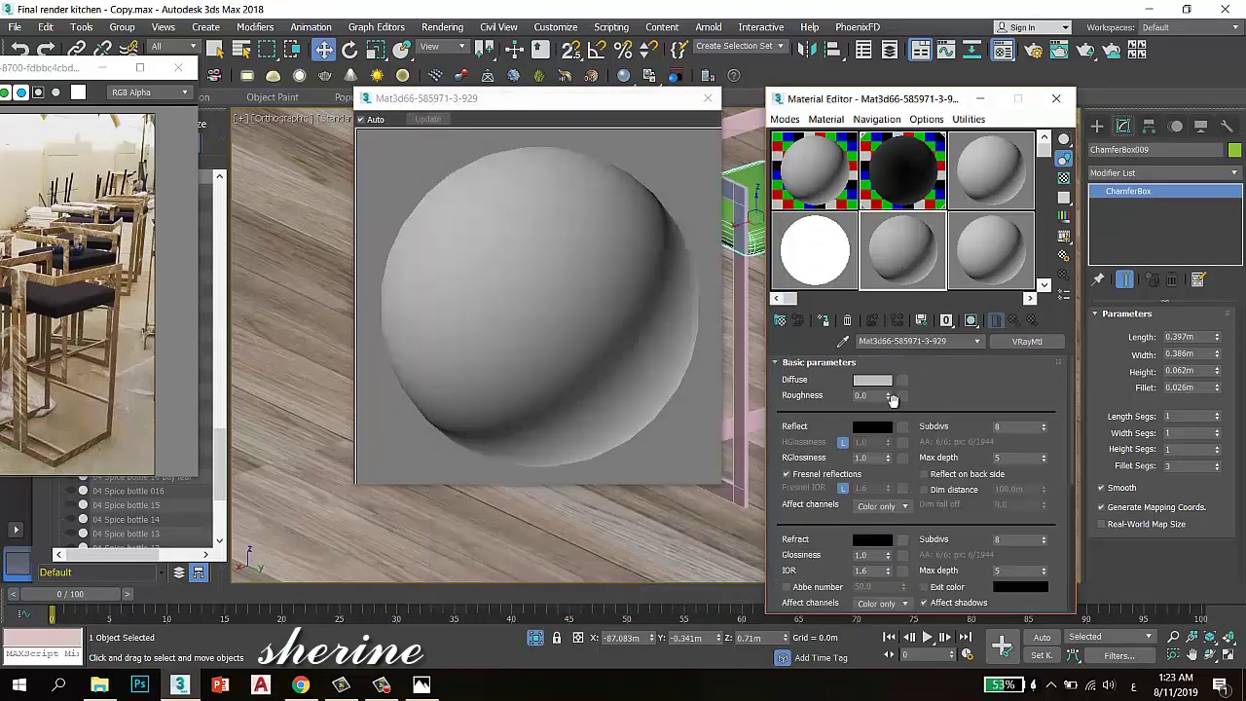
# Set the VRay material's diffuse colour to red 52, green 24, blue 2
pyautogui.click(871, 380)
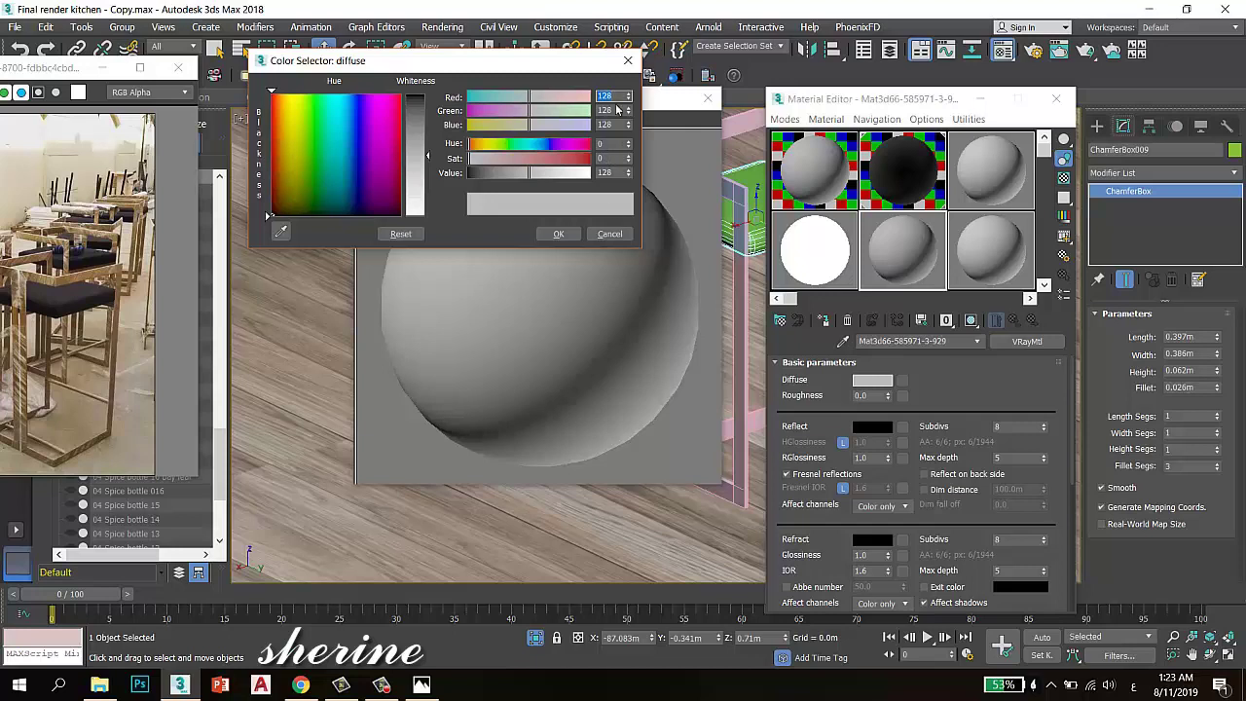
pyautogui.write('52')
pyautogui.press('Tab')
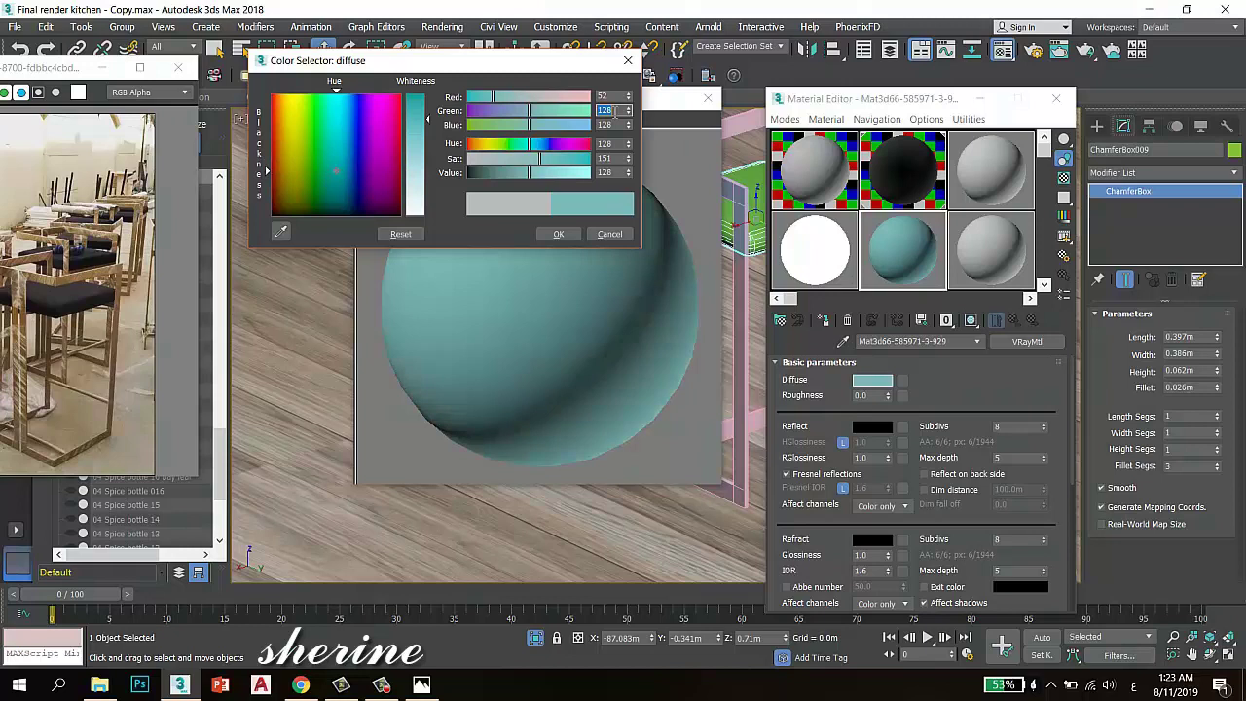
pyautogui.write('24')
pyautogui.press('Tab')
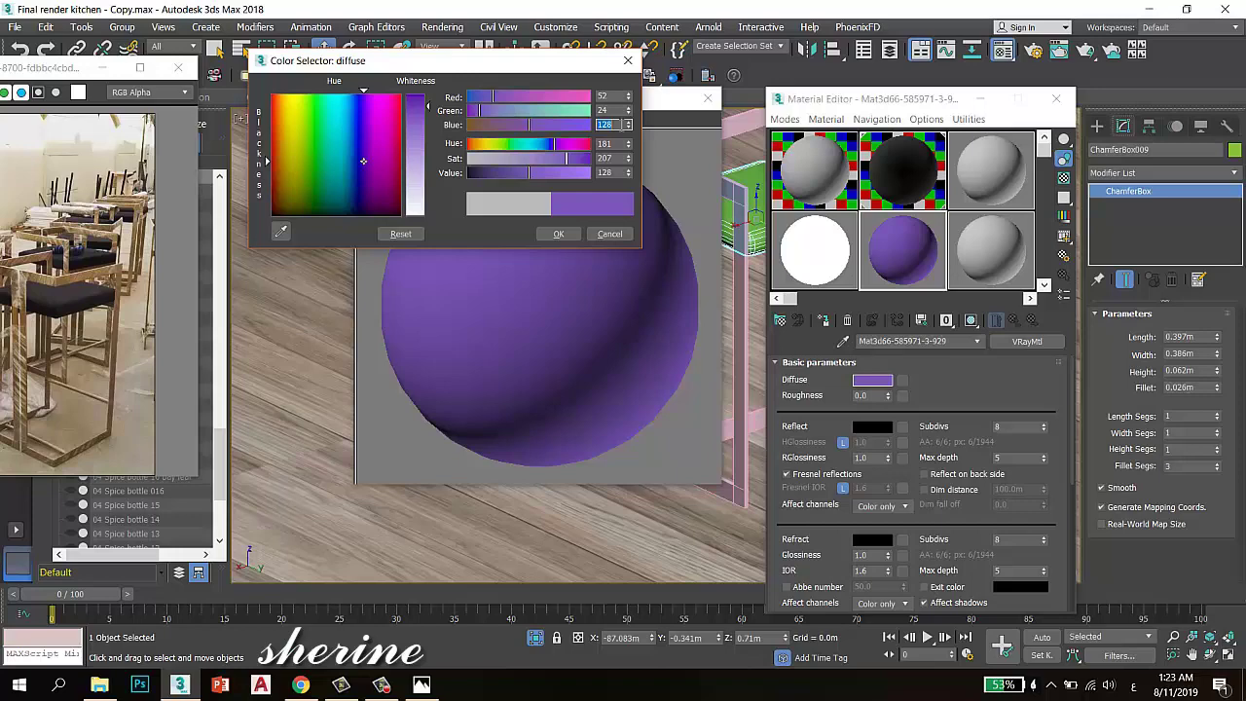
pyautogui.write('2')
pyautogui.click(558, 234)
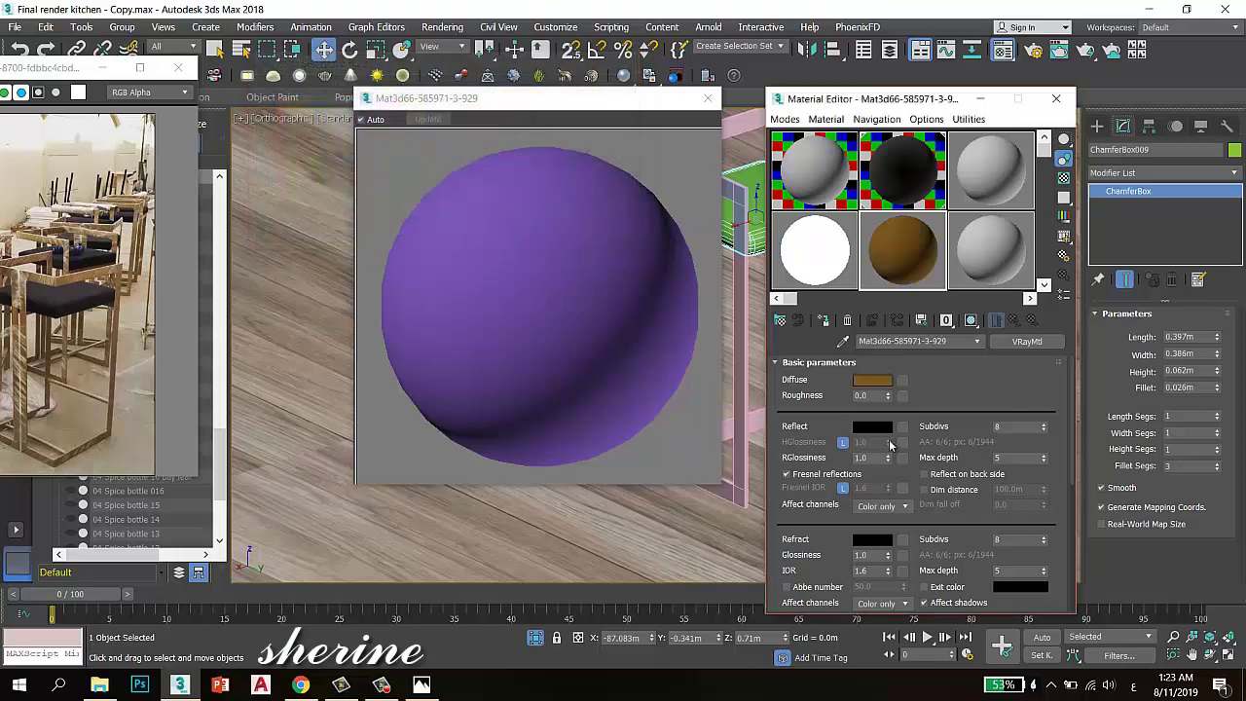
# Set the material's reflection colour to red 252, green 213, blue 136
pyautogui.click(876, 429)
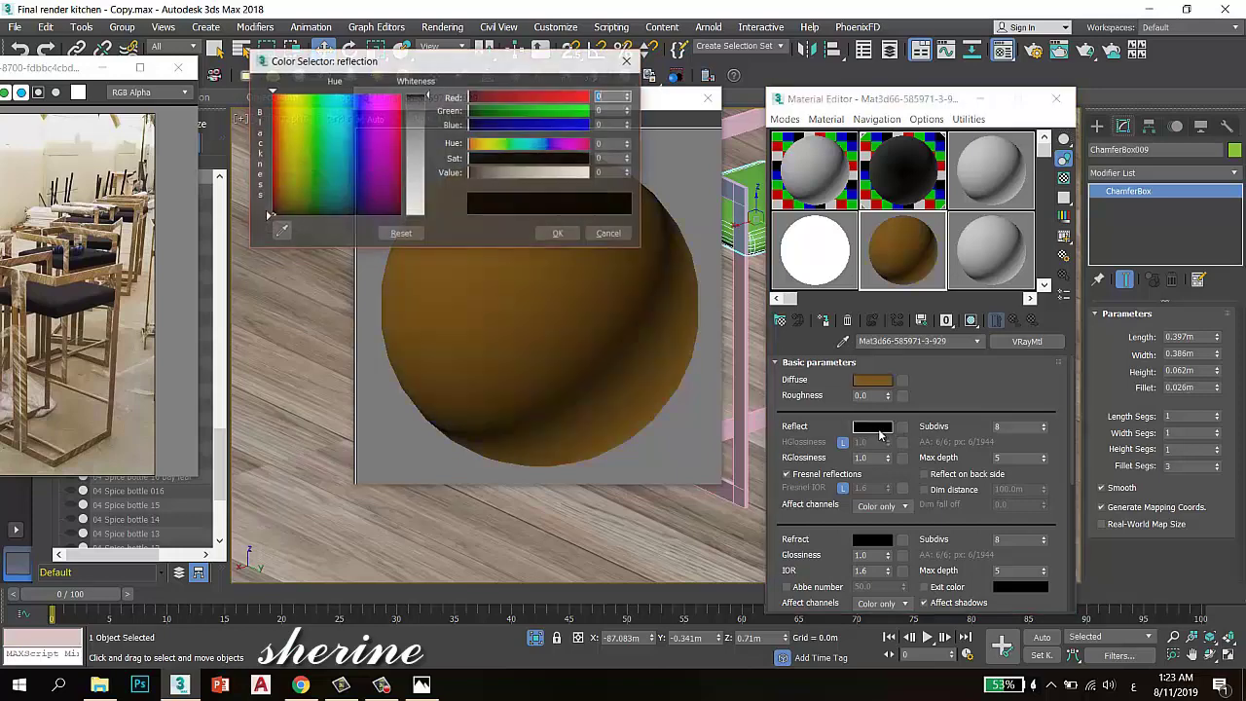
pyautogui.click(611, 112)
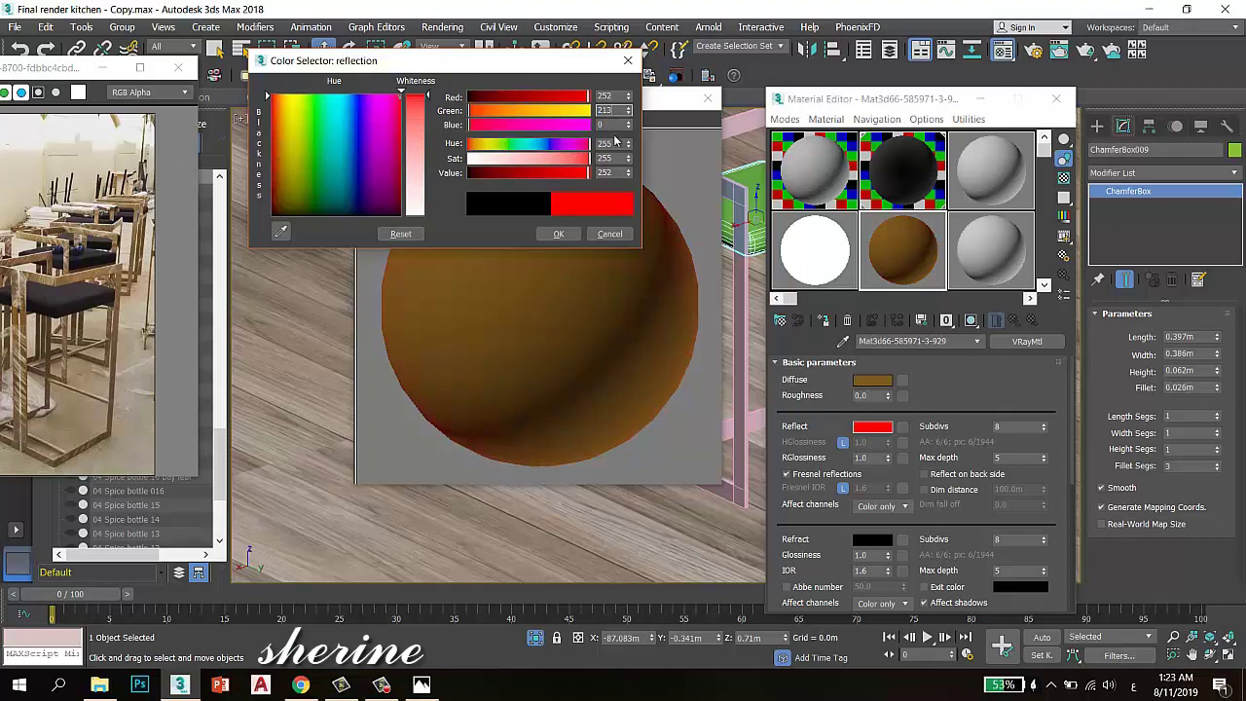
pyautogui.click(613, 124)
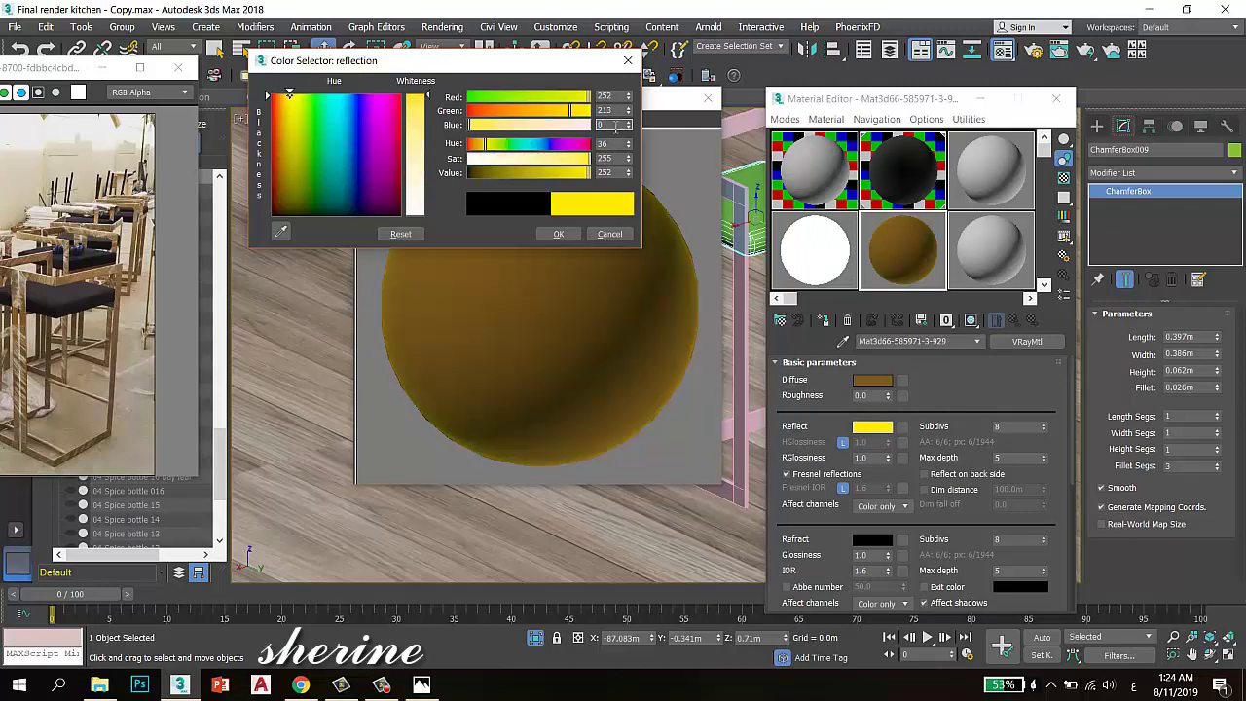
pyautogui.write('136')
pyautogui.click(557, 234)
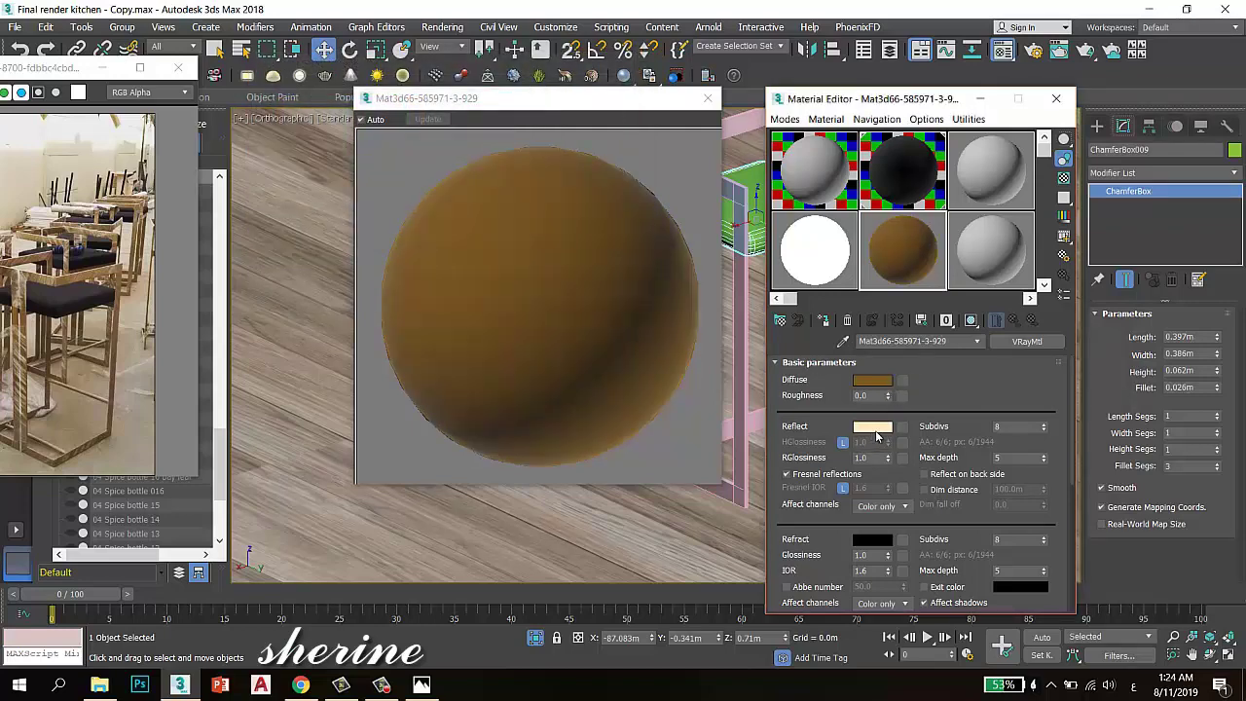
pyautogui.click(874, 429)
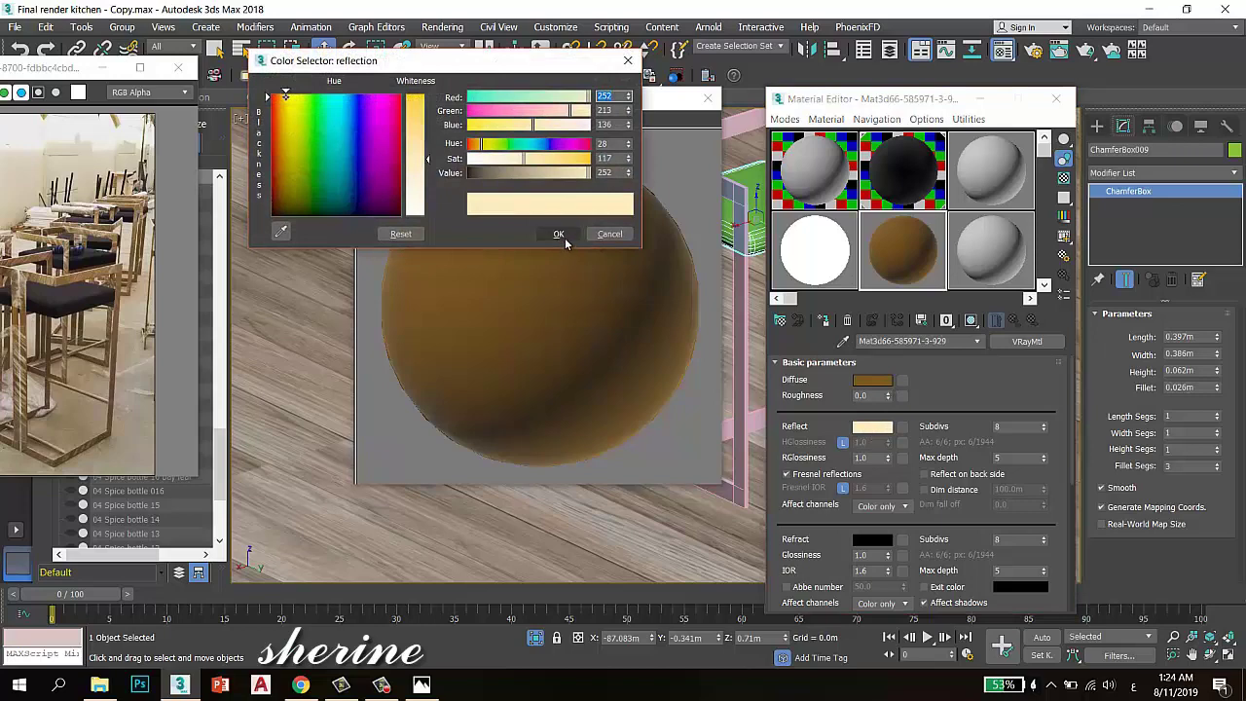
pyautogui.click(561, 236)
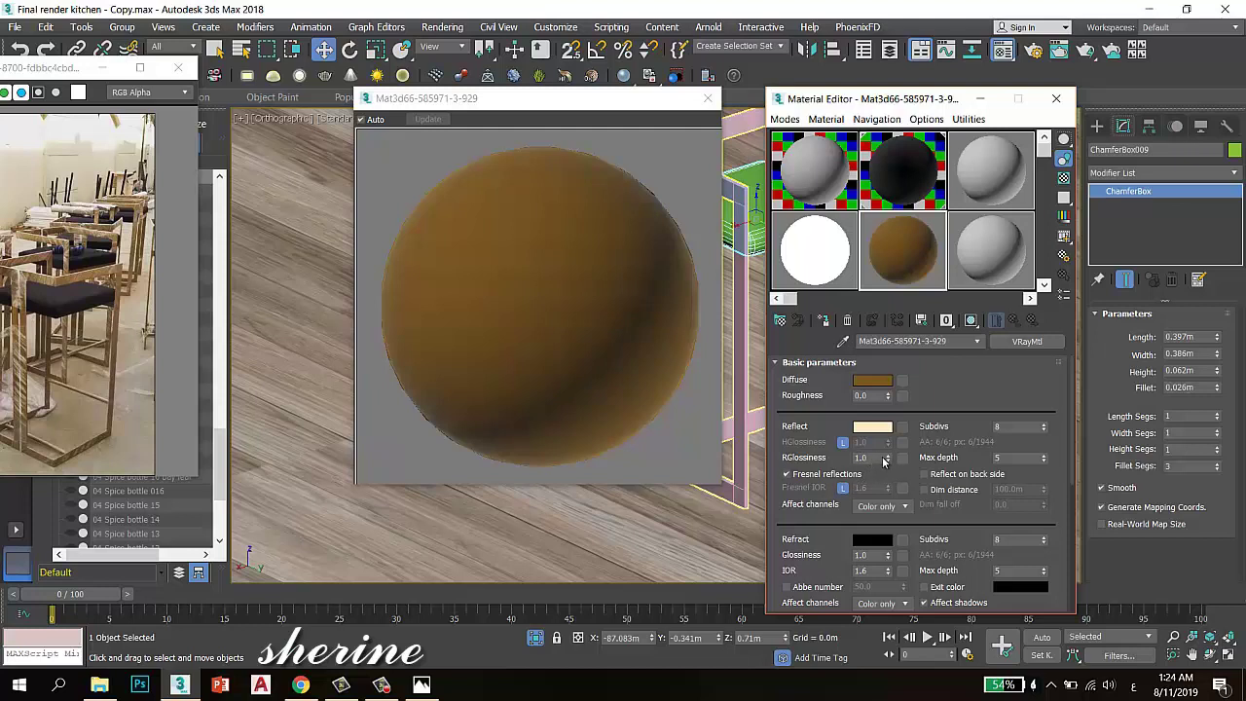
# Set reflection glossiness to 0.998, unlock the Fresnel IOR and set it to 25, and set the reflection max depth to 10
pyautogui.doubleClick(879, 459)
pyautogui.click(842, 489)
pyautogui.doubleClick(875, 488)
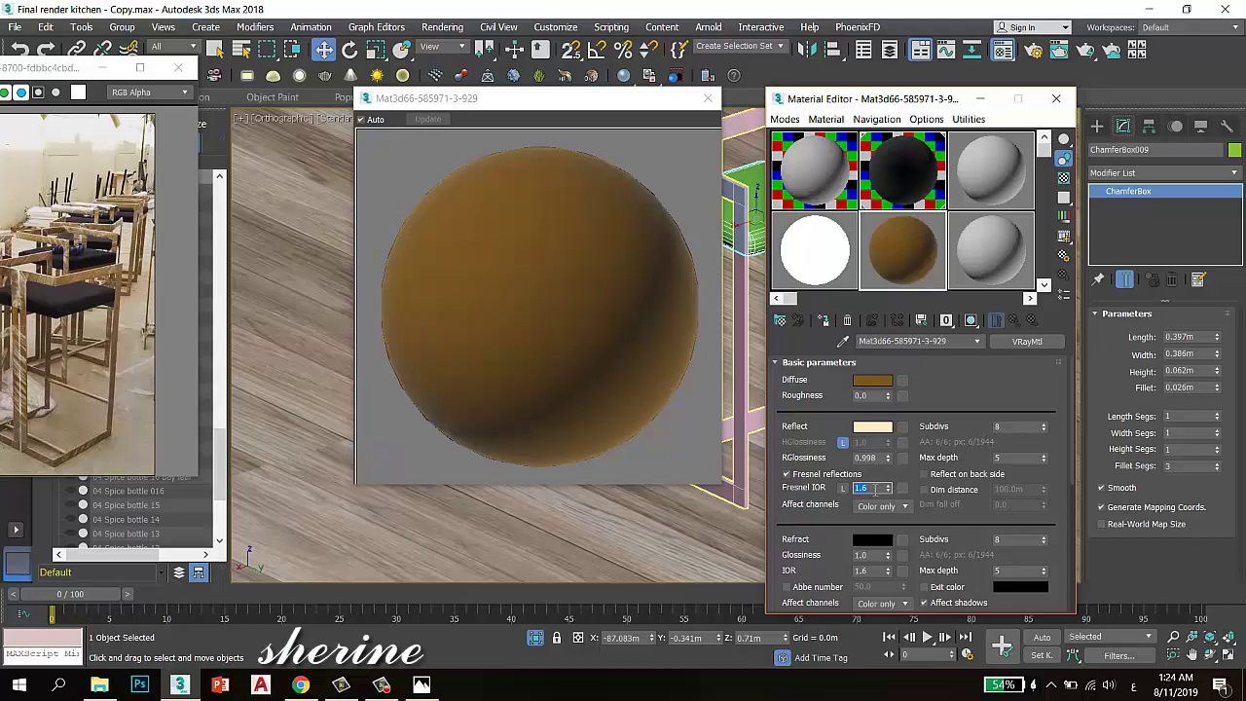
pyautogui.write('25')
pyautogui.click(1010, 461)
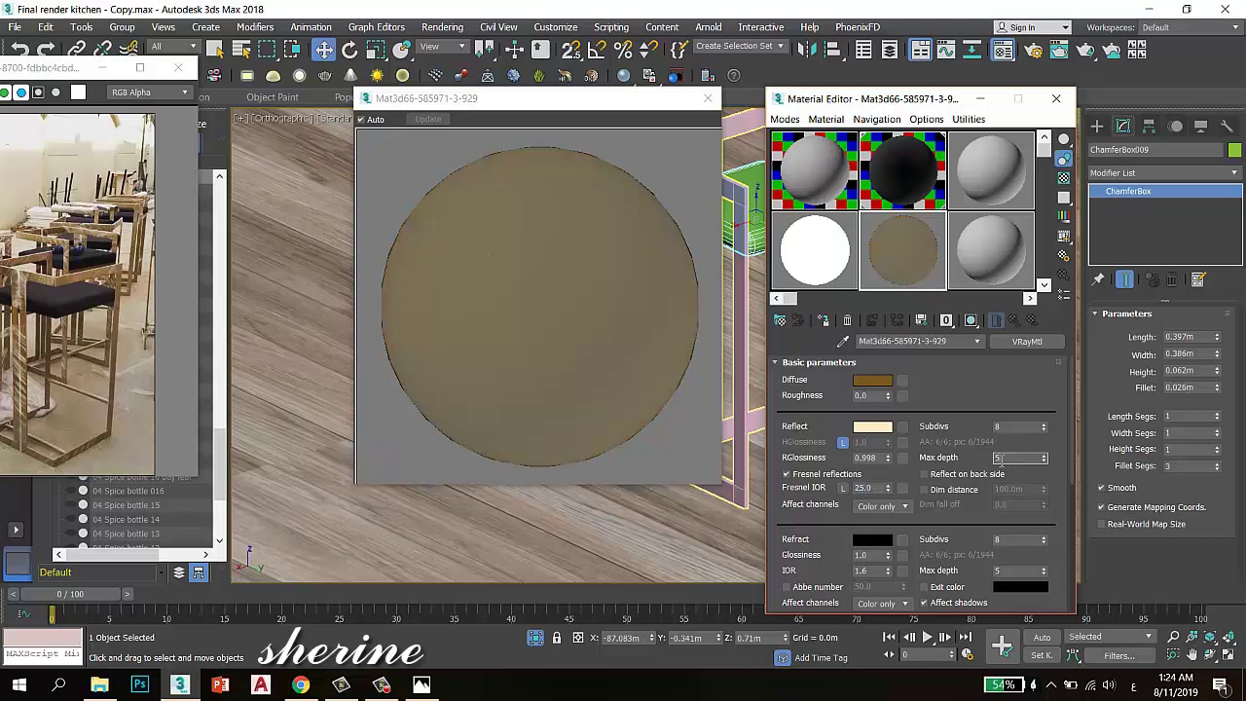
pyautogui.doubleClick(1000, 457)
pyautogui.write('10')
pyautogui.click(700, 402)
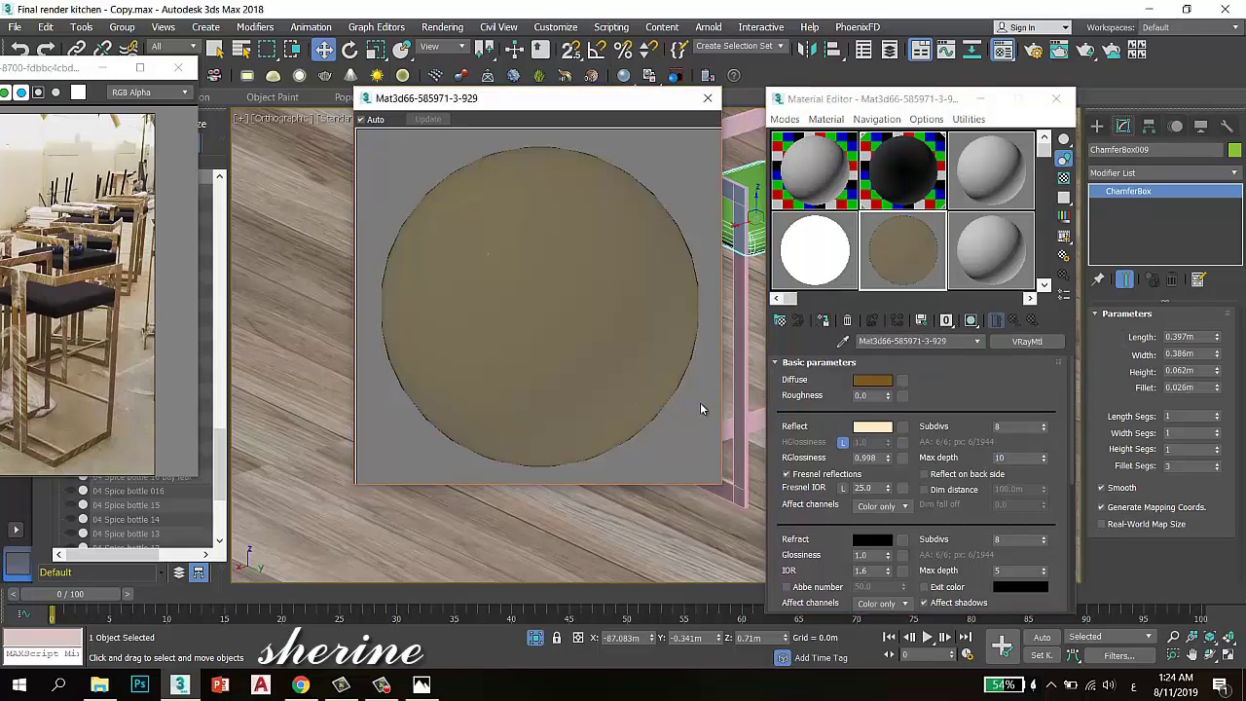
# Enable the checkered background for the material sample and assign the gold material to the stool frame
pyautogui.click(1064, 178)
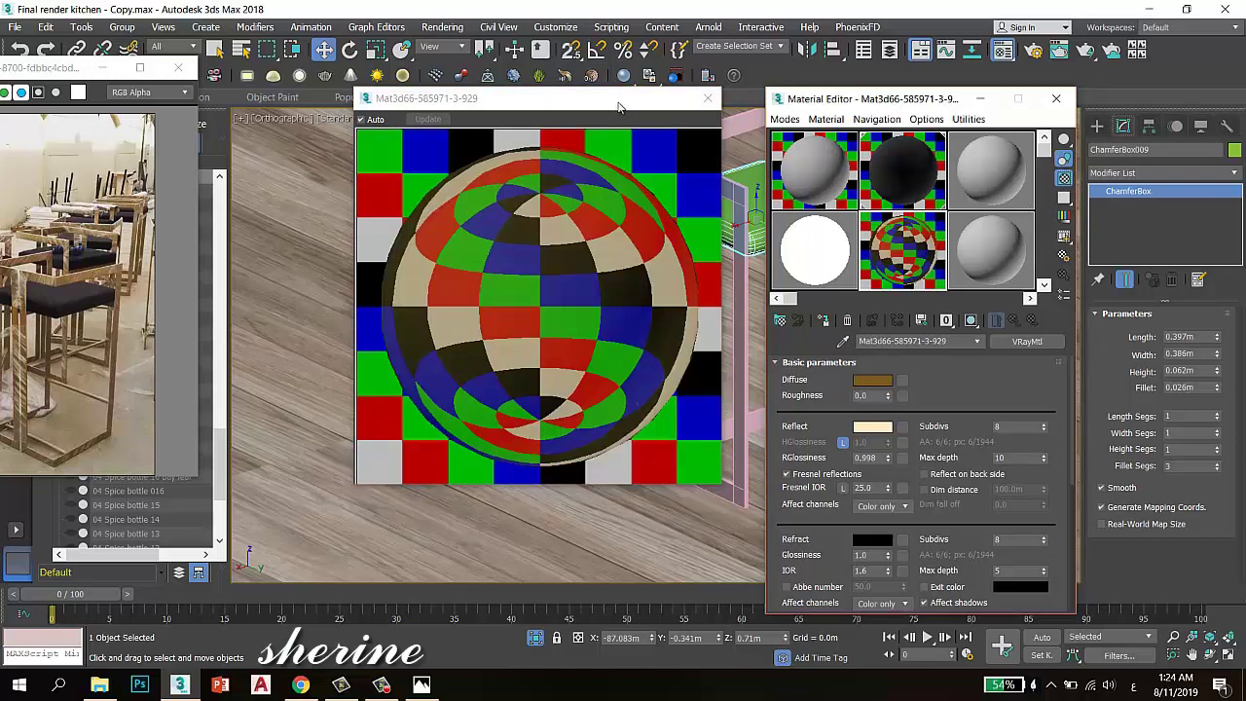
pyautogui.moveTo(619, 107); pyautogui.dragTo(455, 146)
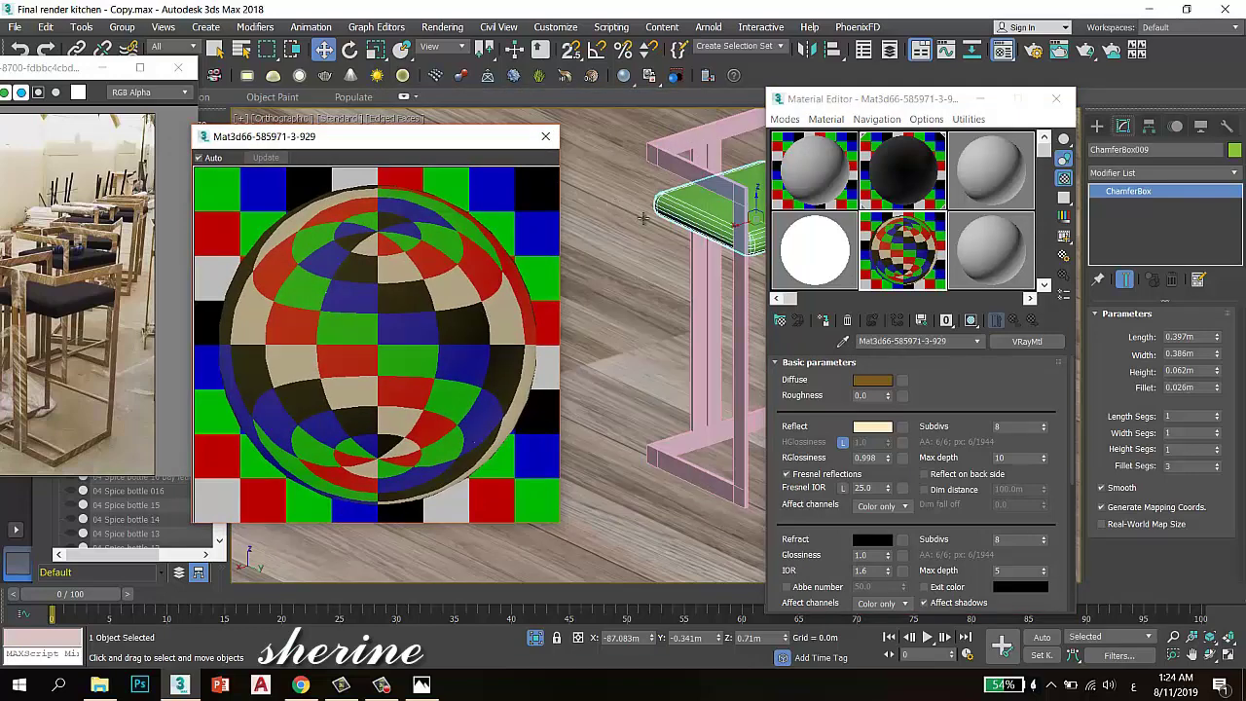
pyautogui.click(689, 256)
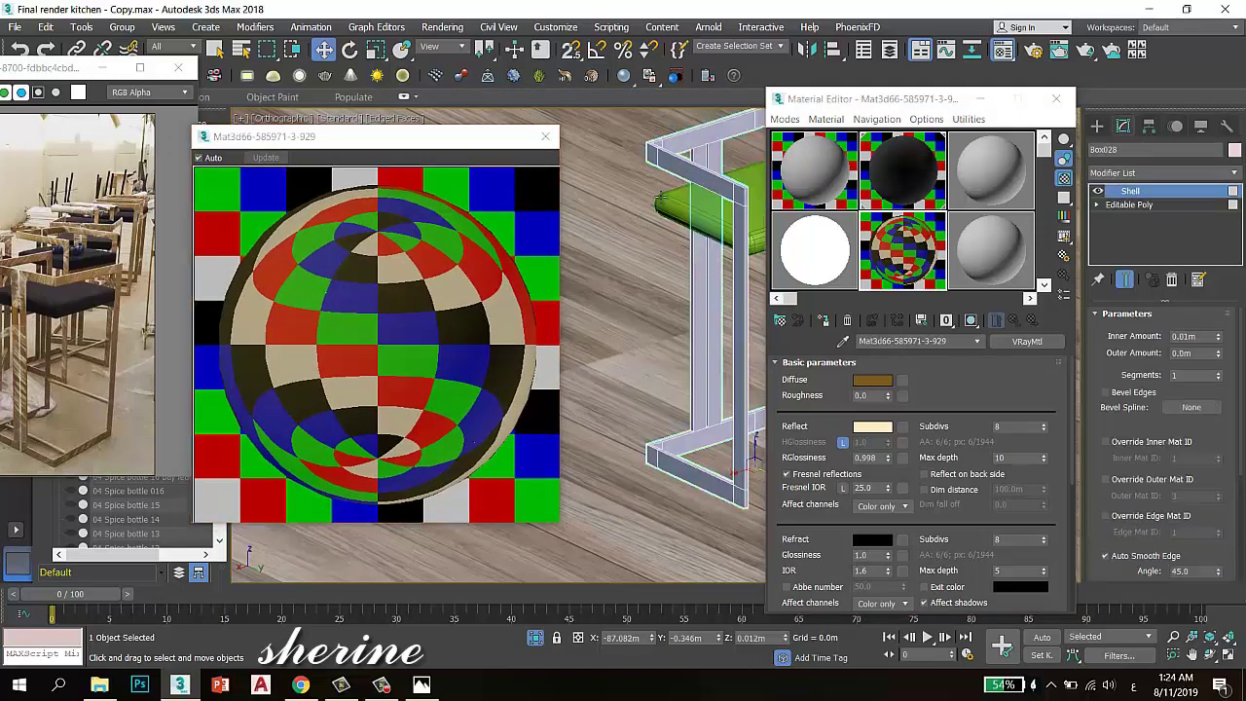
pyautogui.click(824, 322)
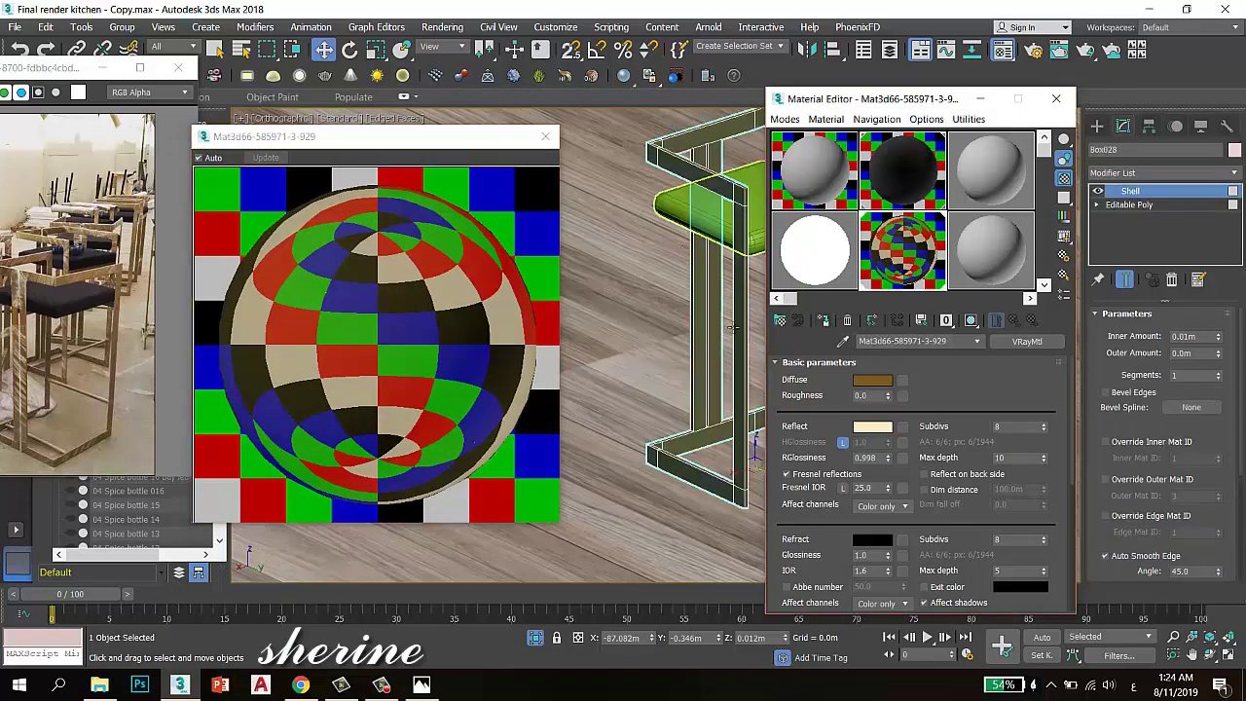
pyautogui.scroll(-4, 654, 261)
pyautogui.scroll(4, 723, 238)
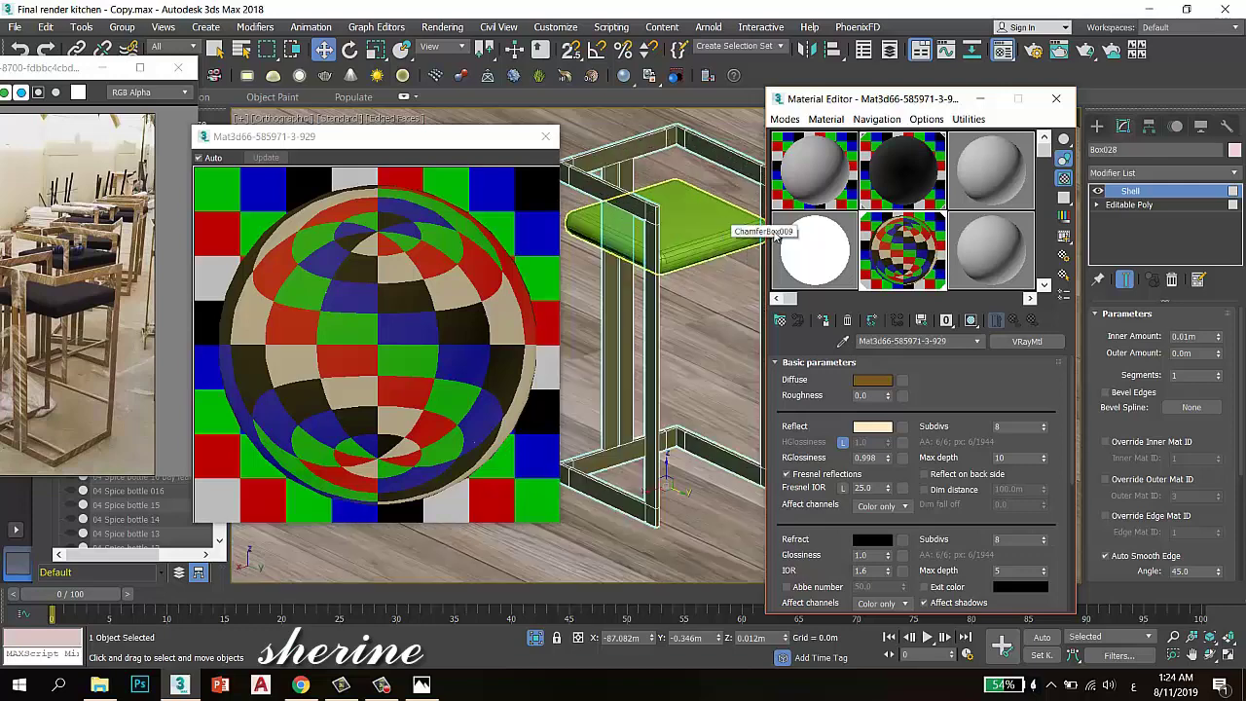
pyautogui.doubleClick(969, 251)
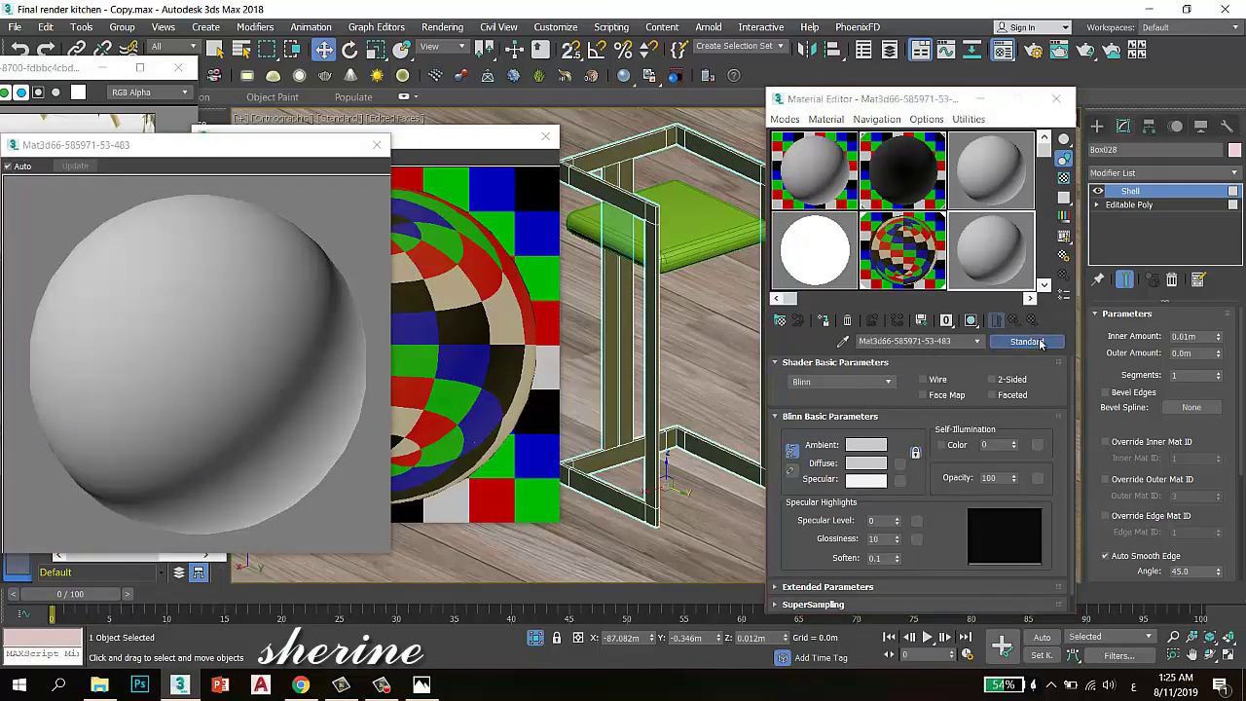
pyautogui.click(1026, 342)
pyautogui.scroll(-1, 626, 536)
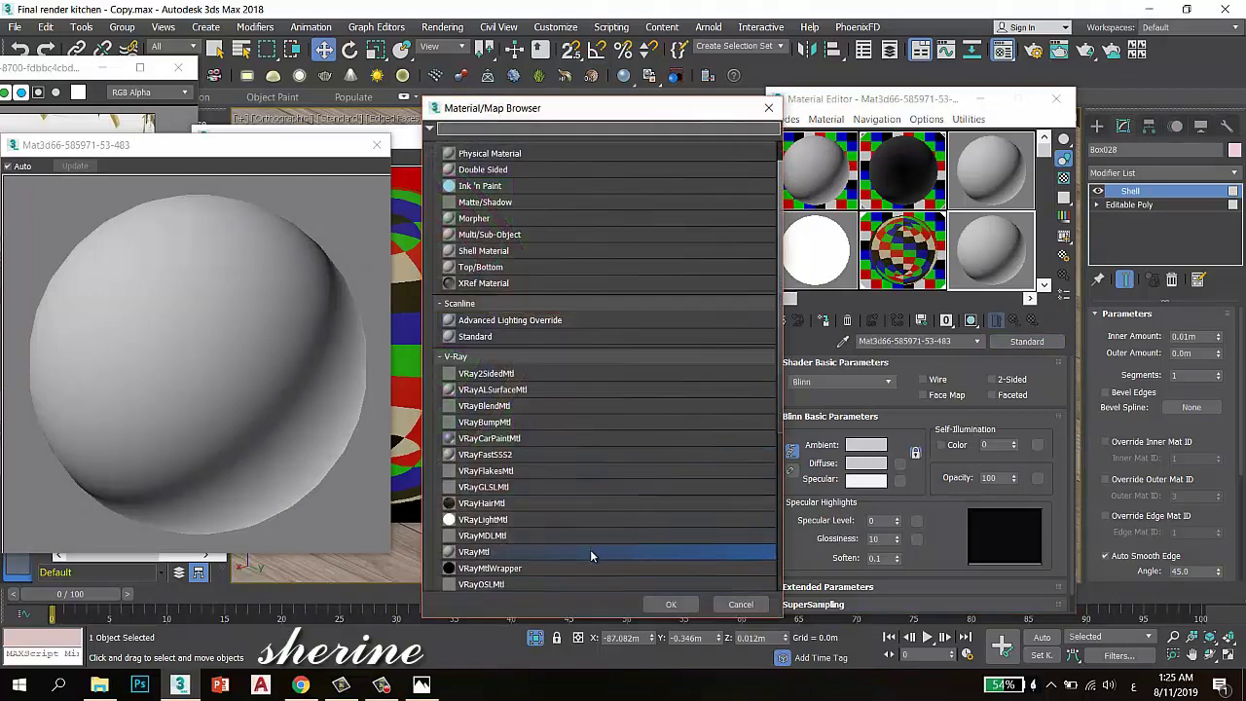
pyautogui.doubleClick(590, 552)
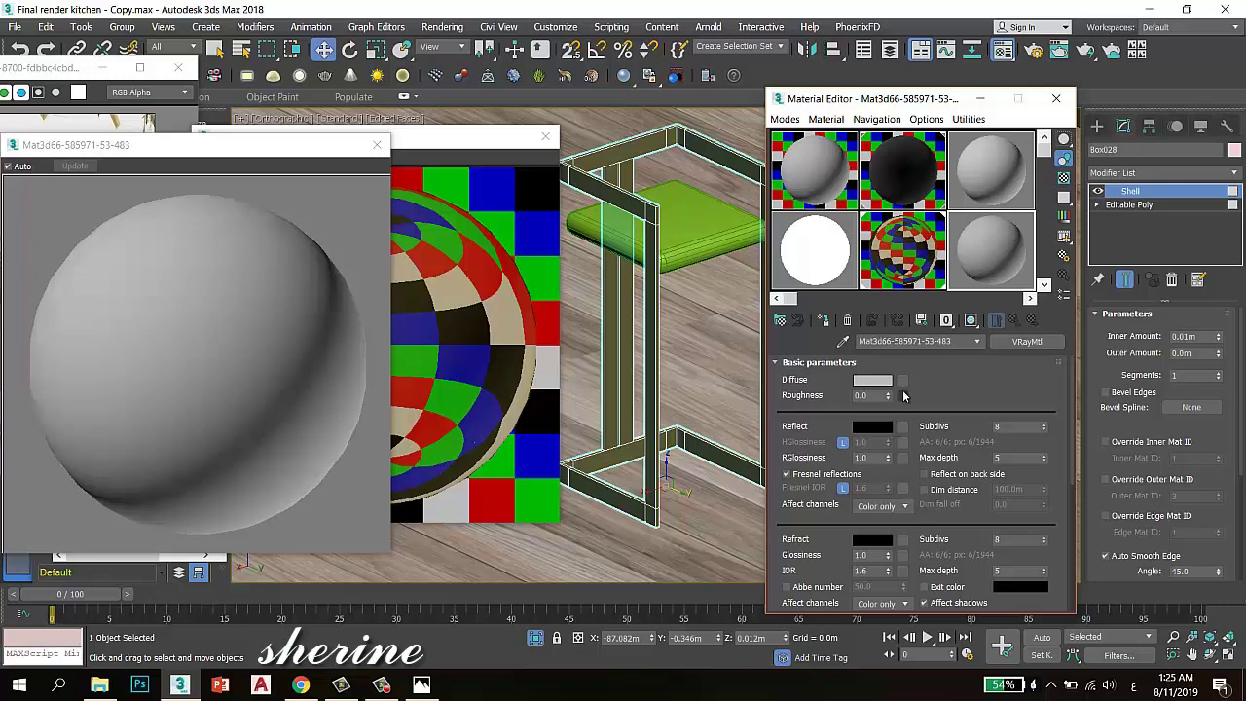
pyautogui.click(902, 381)
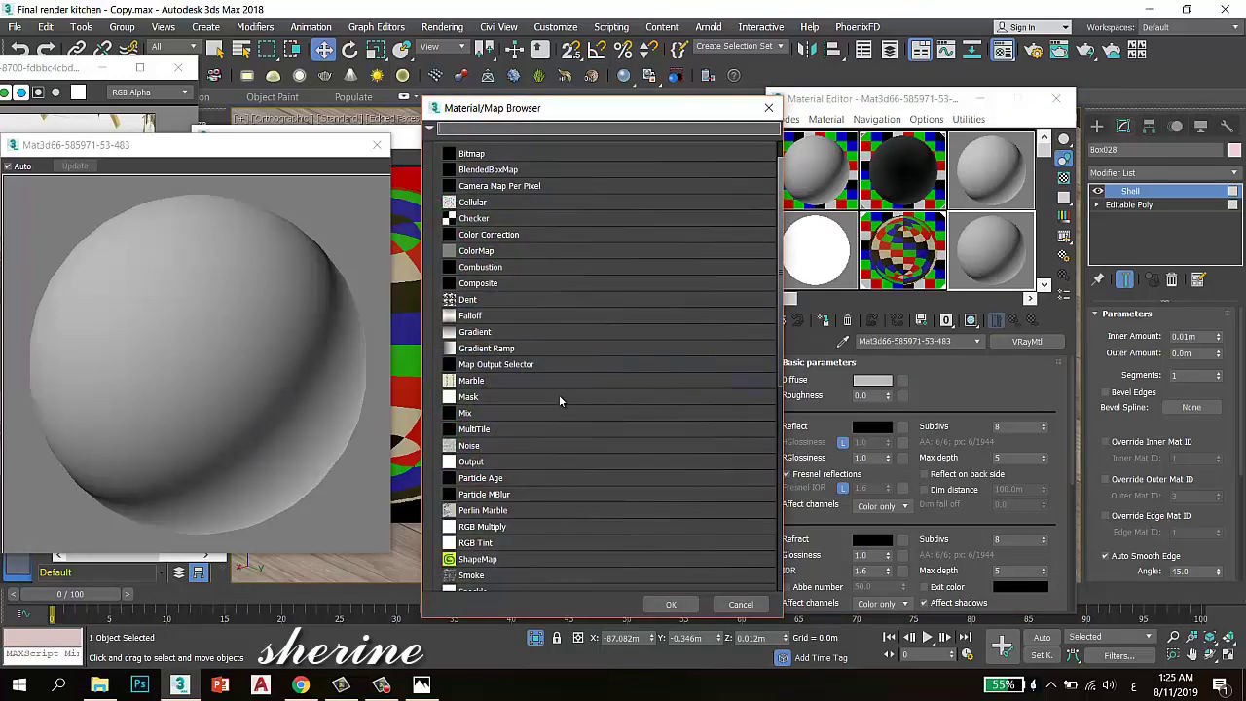
pyautogui.click(599, 314)
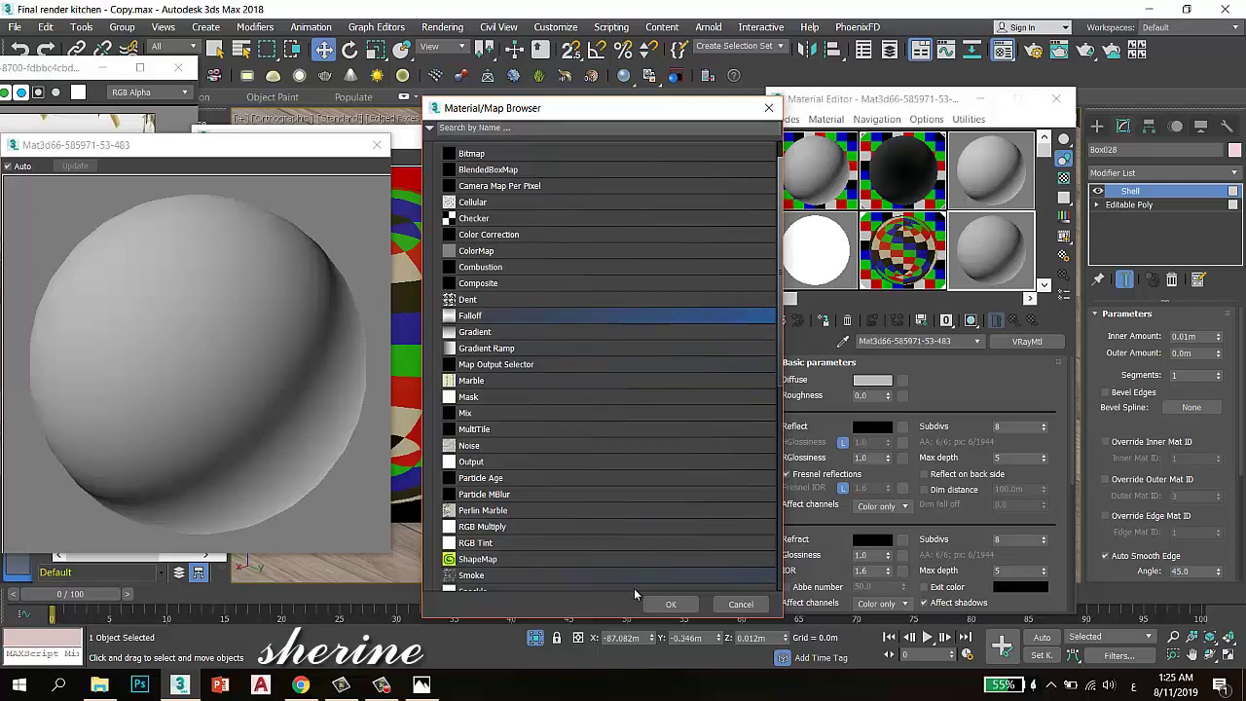
pyautogui.click(668, 603)
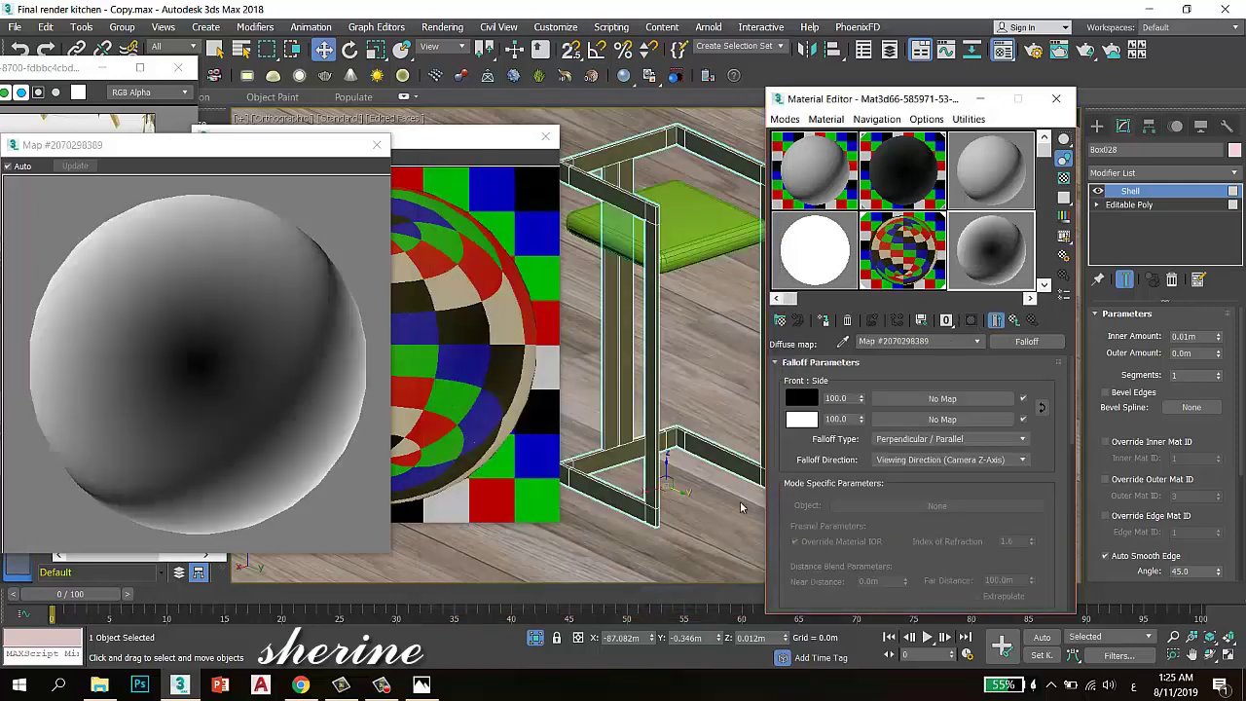
# Set the Falloff map's side colour to RGB 12, 12, 12 and enable the checkered background for the material sample
pyautogui.click(801, 418)
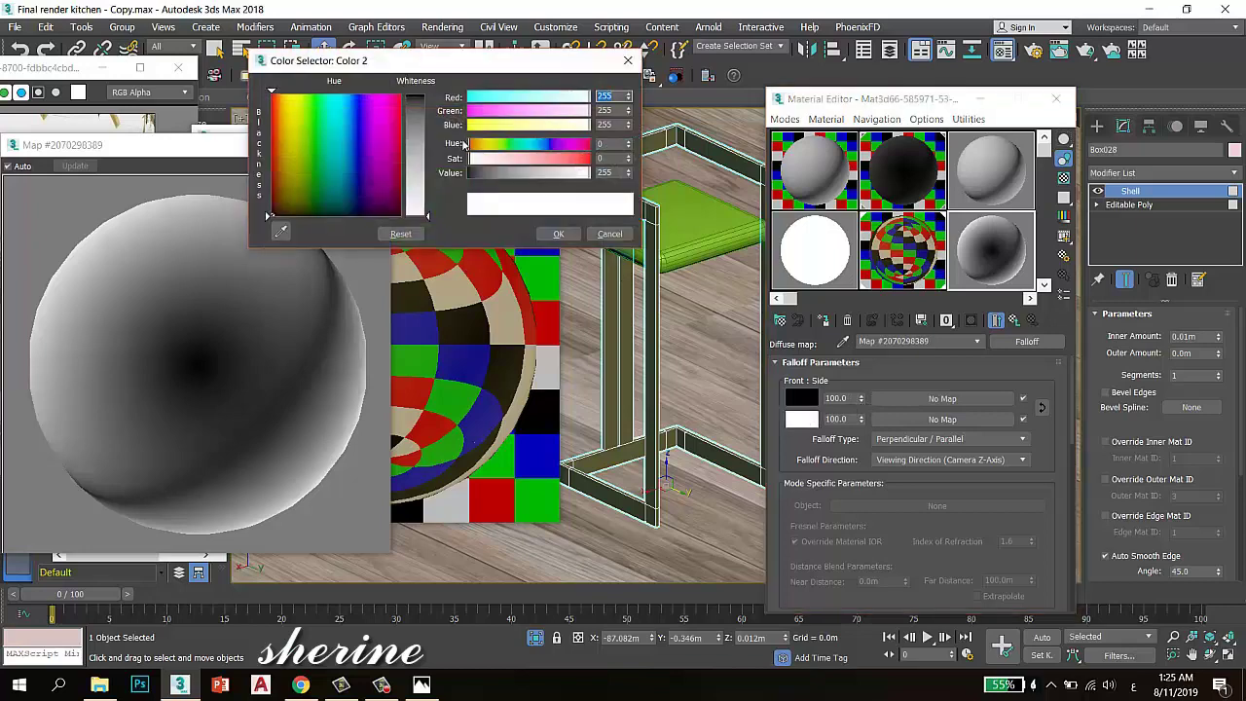
pyautogui.click(417, 102)
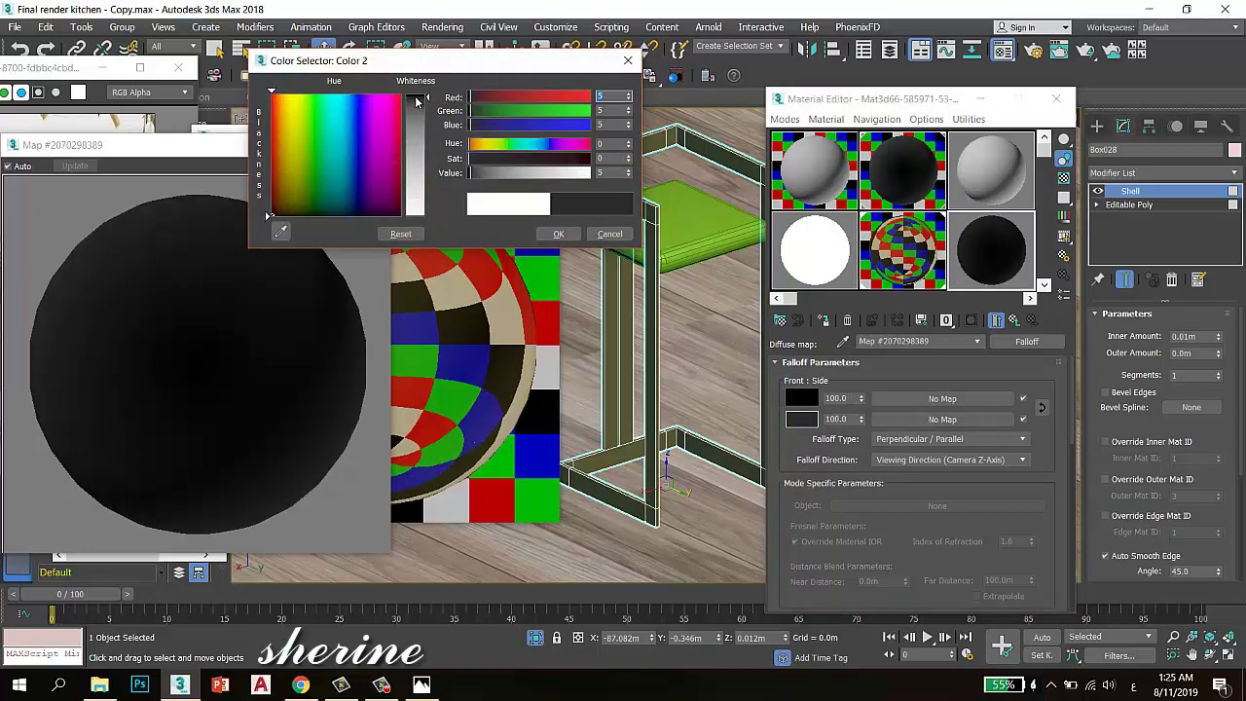
pyautogui.moveTo(416, 102); pyautogui.dragTo(417, 106)
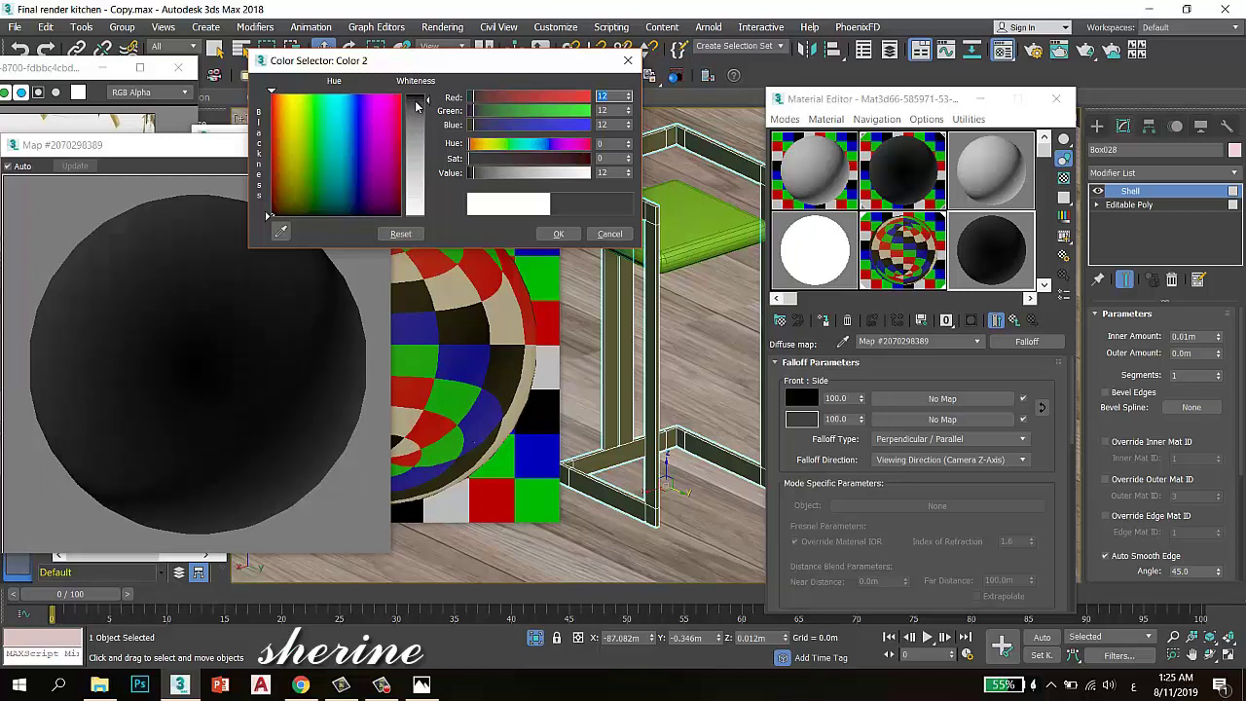
pyautogui.click(1064, 179)
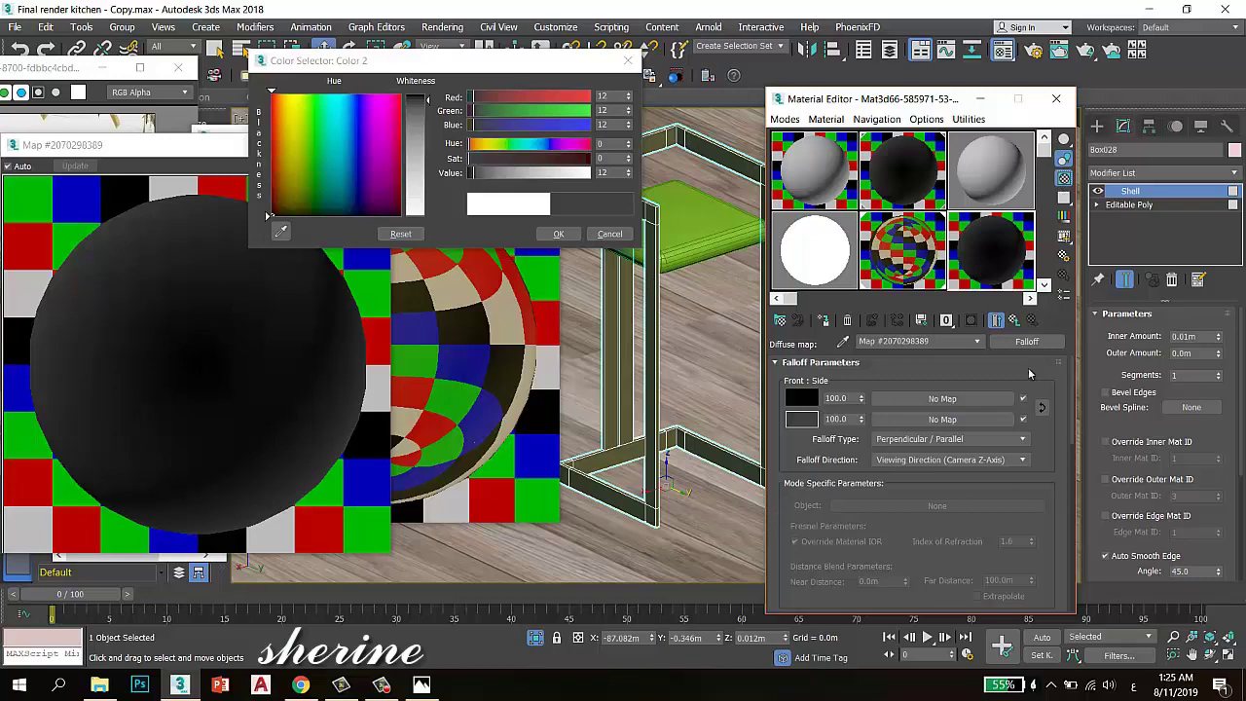
pyautogui.click(1010, 321)
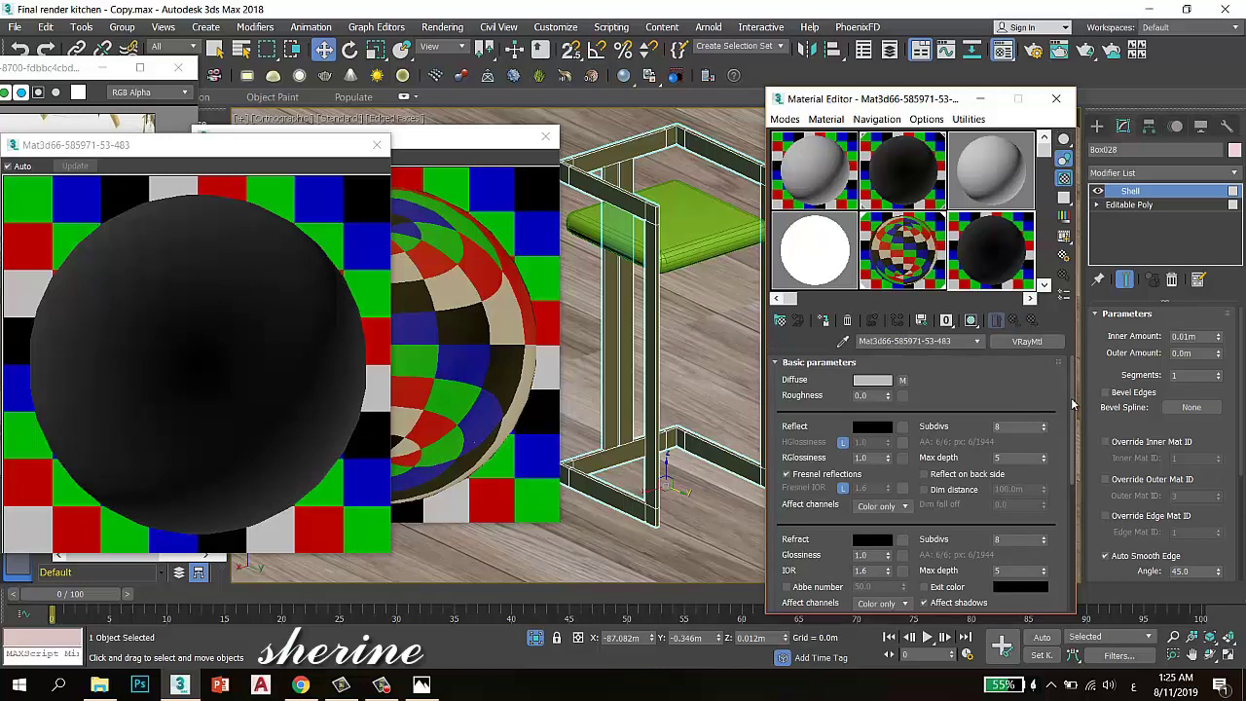
# Set the fabric material's reflection colour to RGB 11, 11, 11
pyautogui.moveTo(1072, 404)
pyautogui.mouseDown()
pyautogui.moveTo(1075, 529)
pyautogui.moveTo(1075, 417)
pyautogui.mouseUp()
pyautogui.click(869, 417)
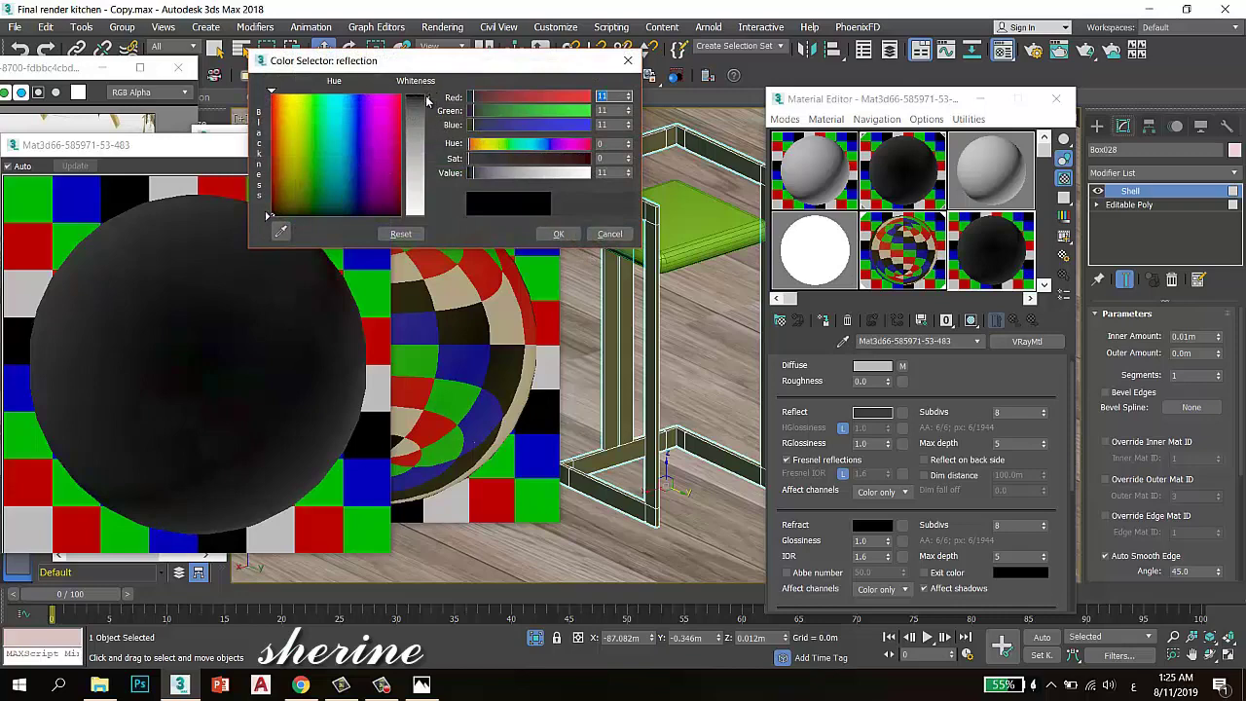
pyautogui.click(563, 236)
pyautogui.click(574, 238)
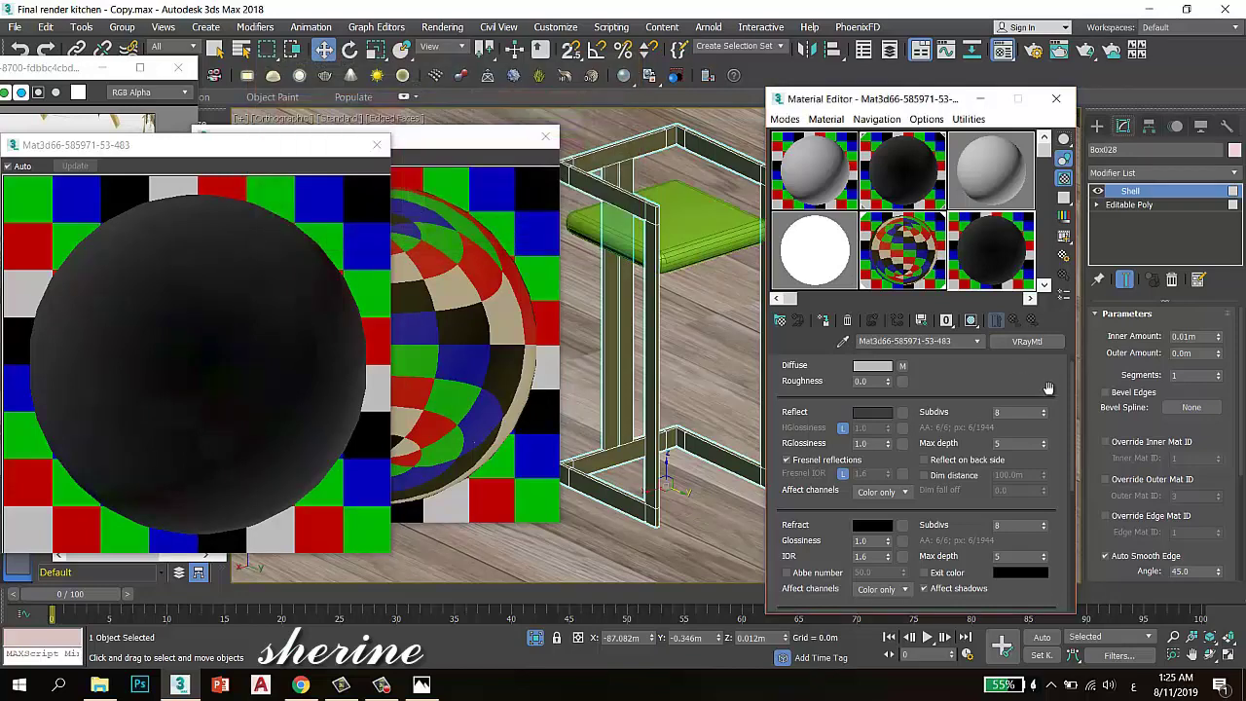
# Load cloth_11.jpg from the Archshaders_textures folder as a bitmap in the material's bump channel
pyautogui.moveTo(1071, 402); pyautogui.dragTo(1071, 462)
pyautogui.click(845, 588)
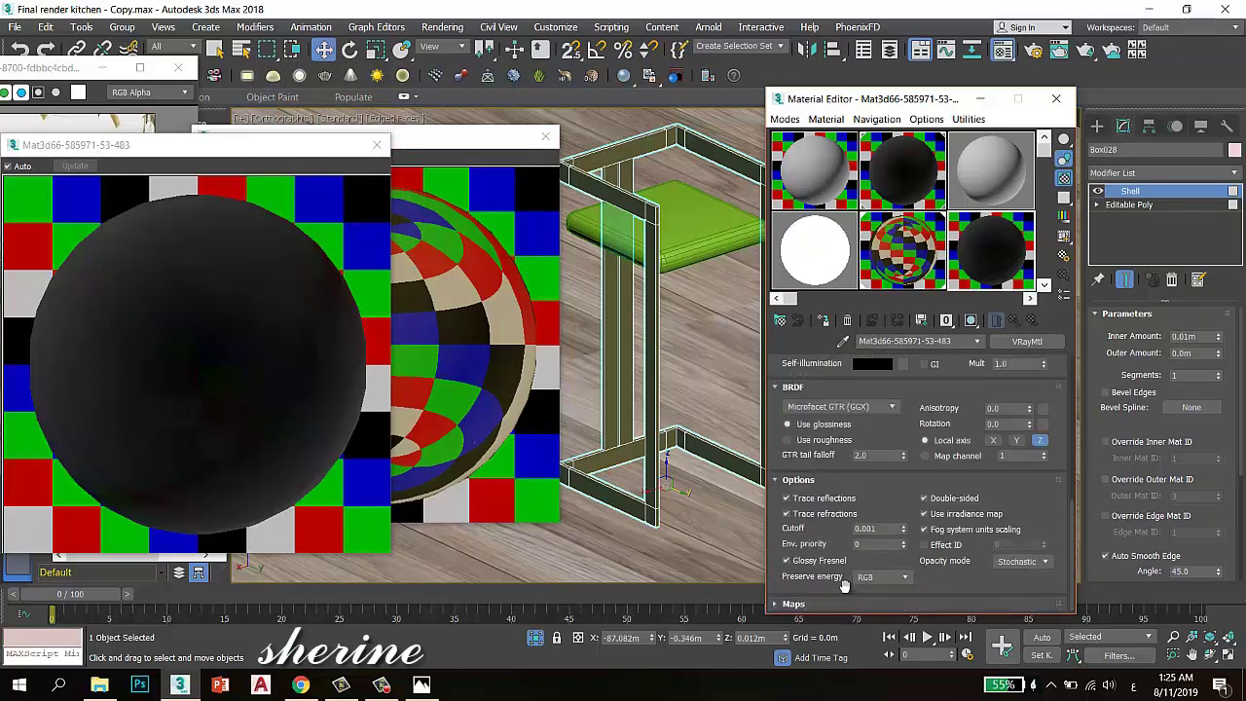
pyautogui.click(839, 605)
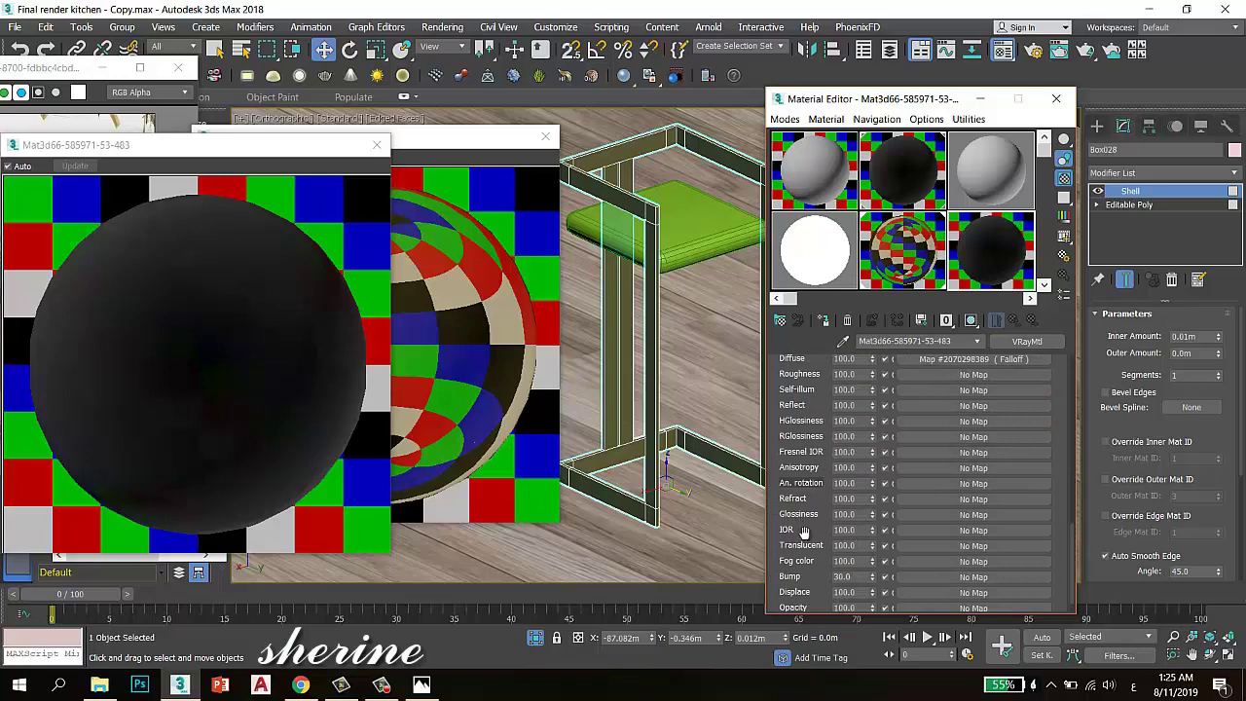
pyautogui.click(915, 577)
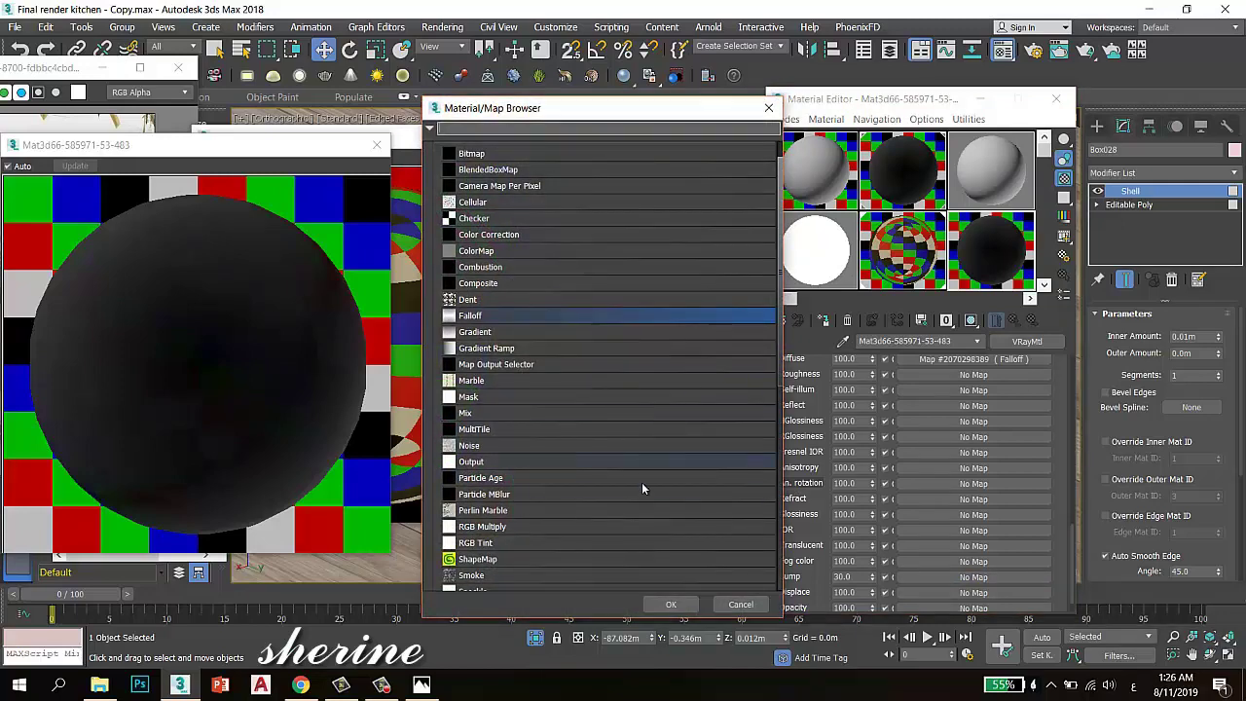
pyautogui.scroll(1, 624, 283)
pyautogui.click(624, 189)
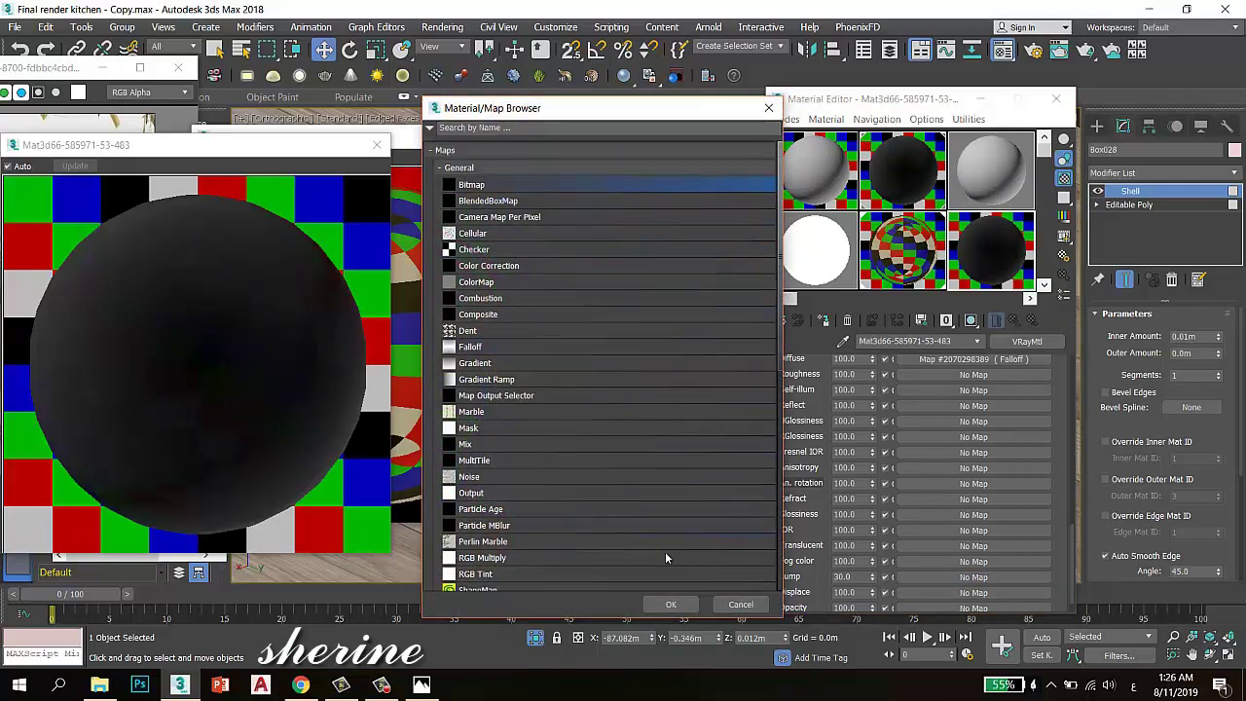
pyautogui.click(668, 605)
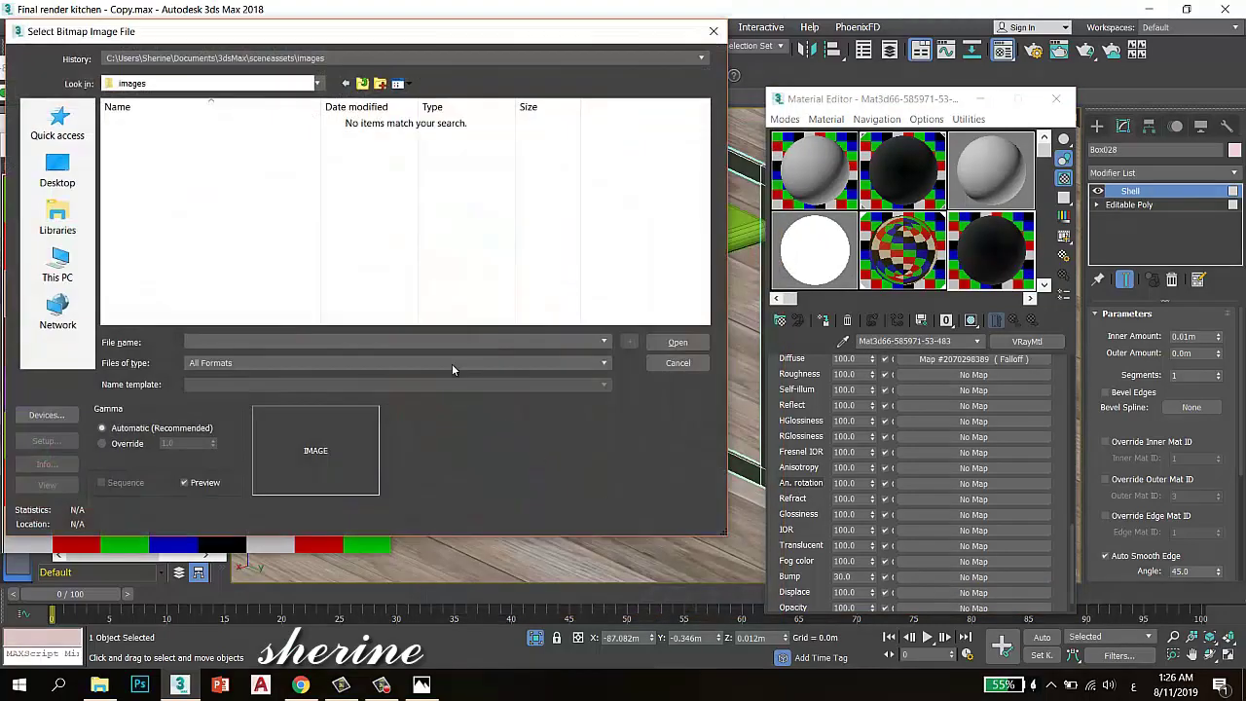
pyautogui.click(60, 265)
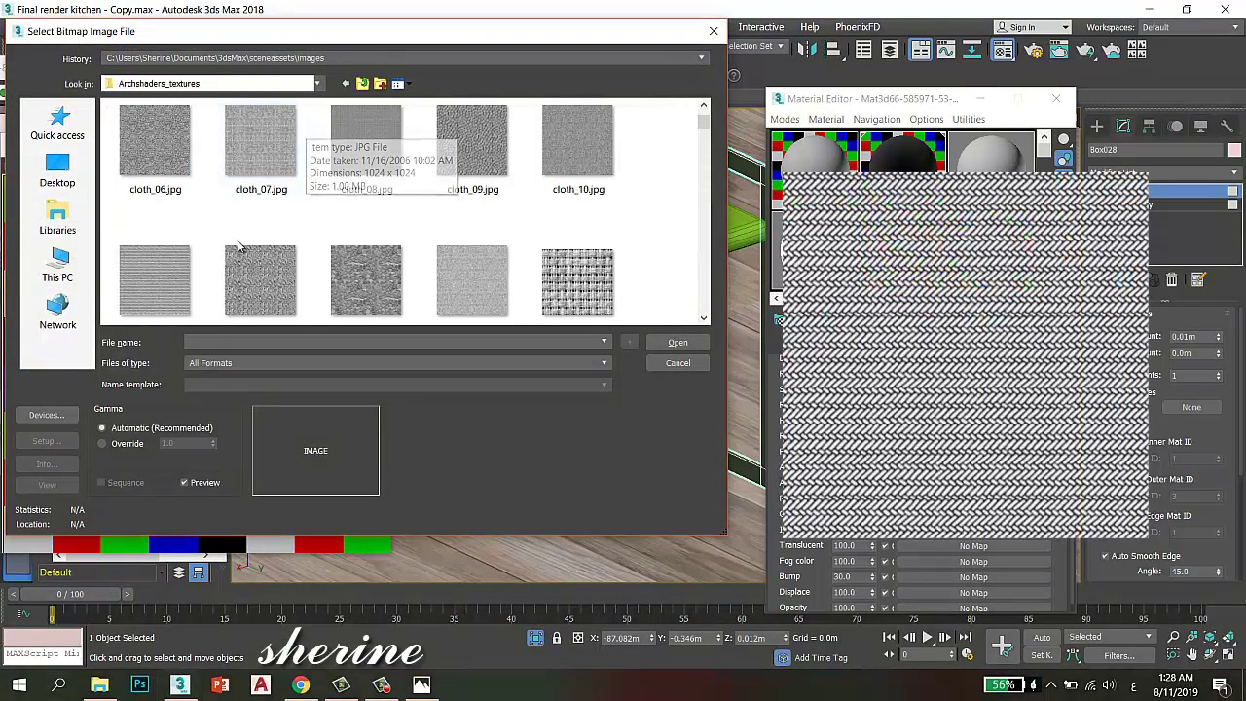
pyautogui.click(183, 279)
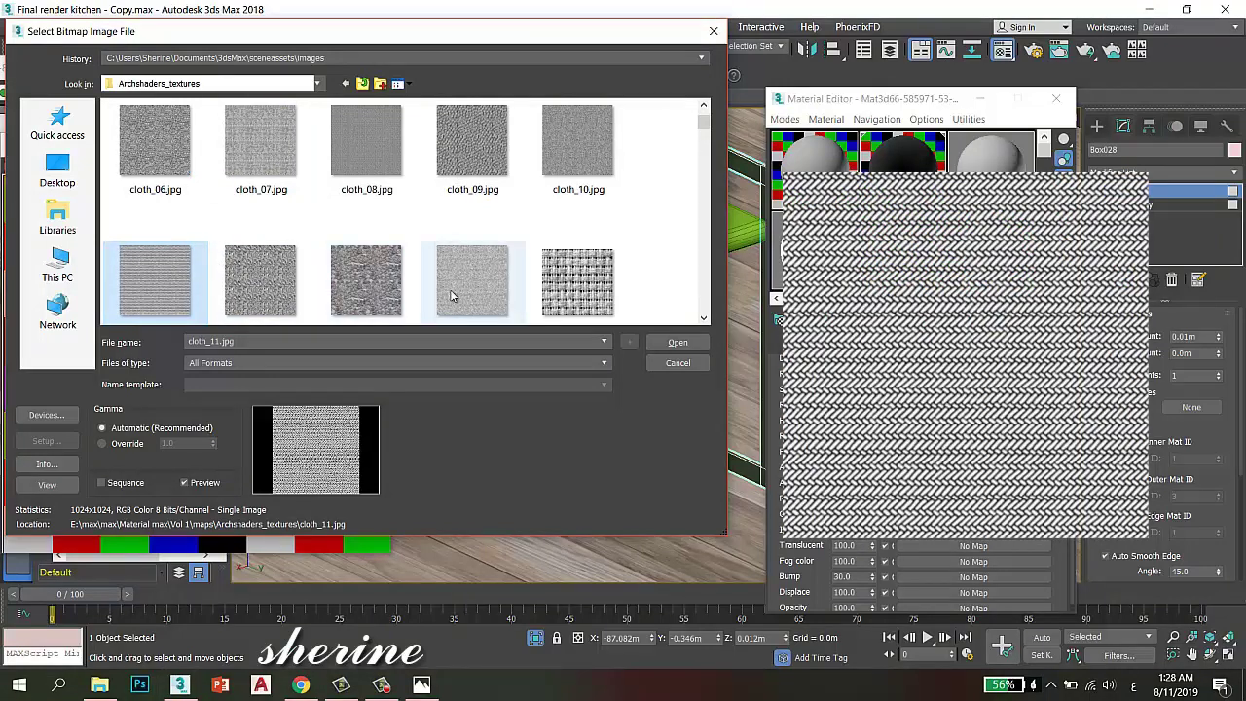
pyautogui.click(683, 343)
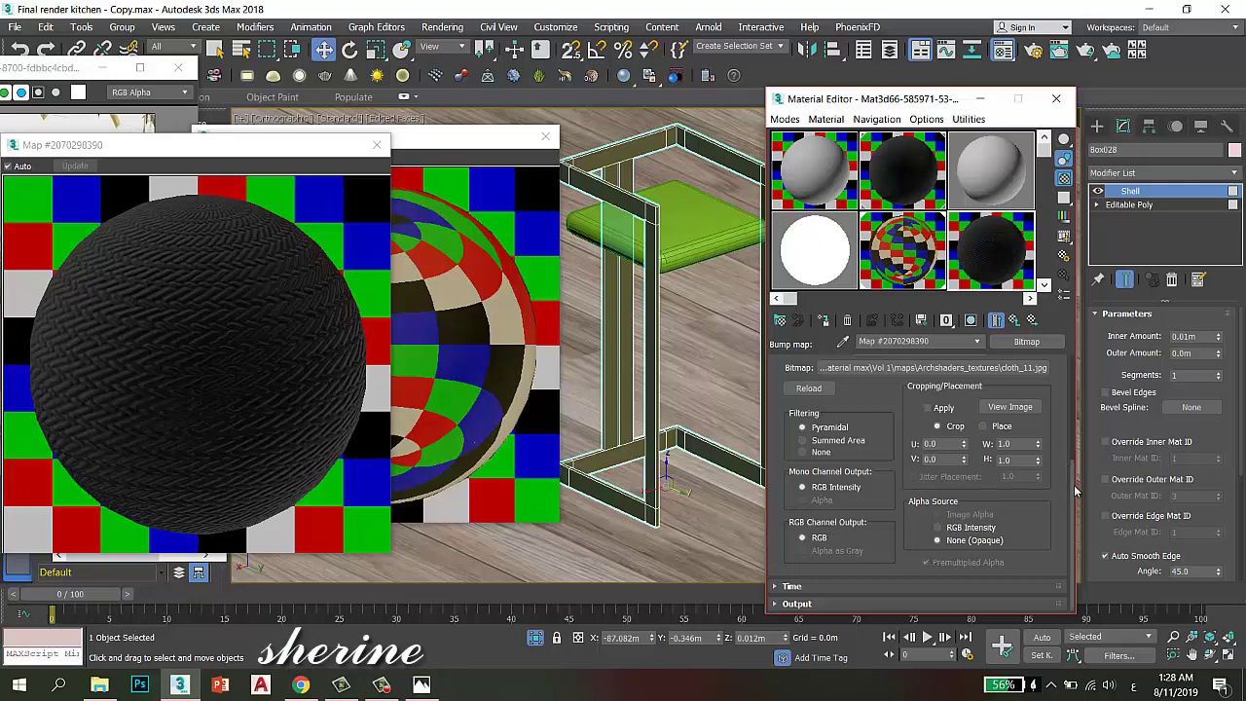
# Set the bump bitmap's U and V tiling to 6 and return to the parent material
pyautogui.moveTo(1077, 493); pyautogui.dragTo(1072, 413)
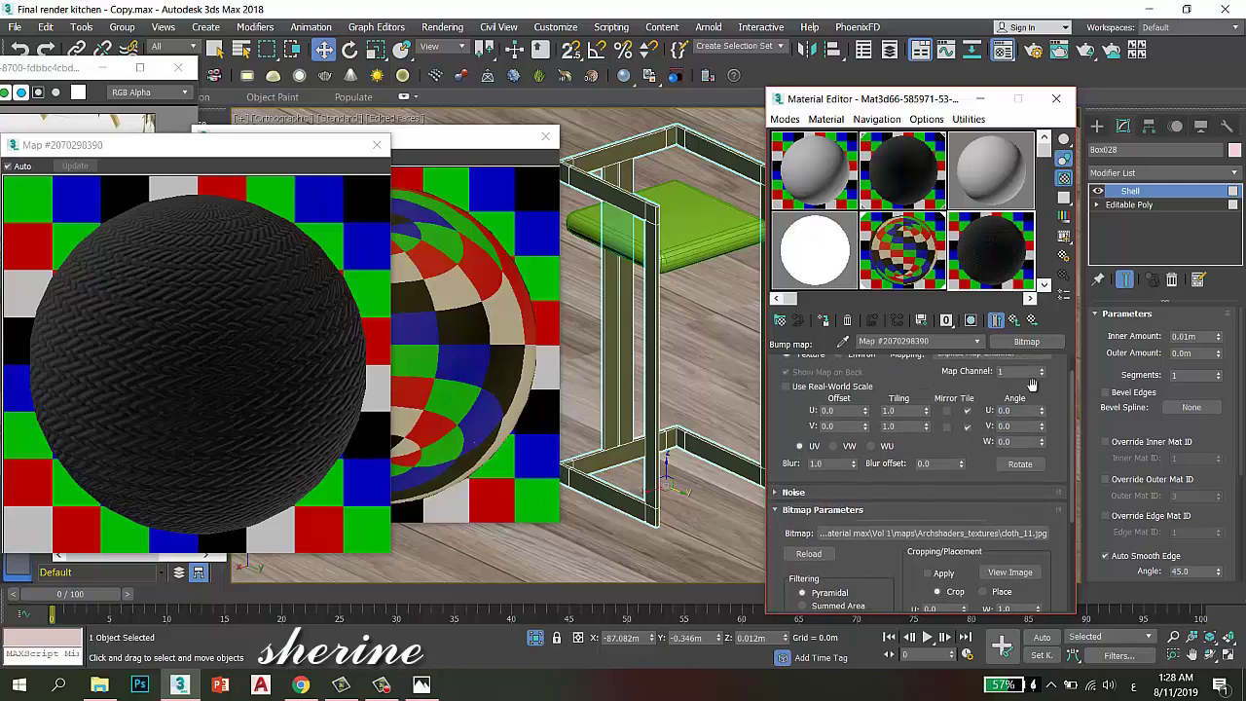
pyautogui.click(912, 411)
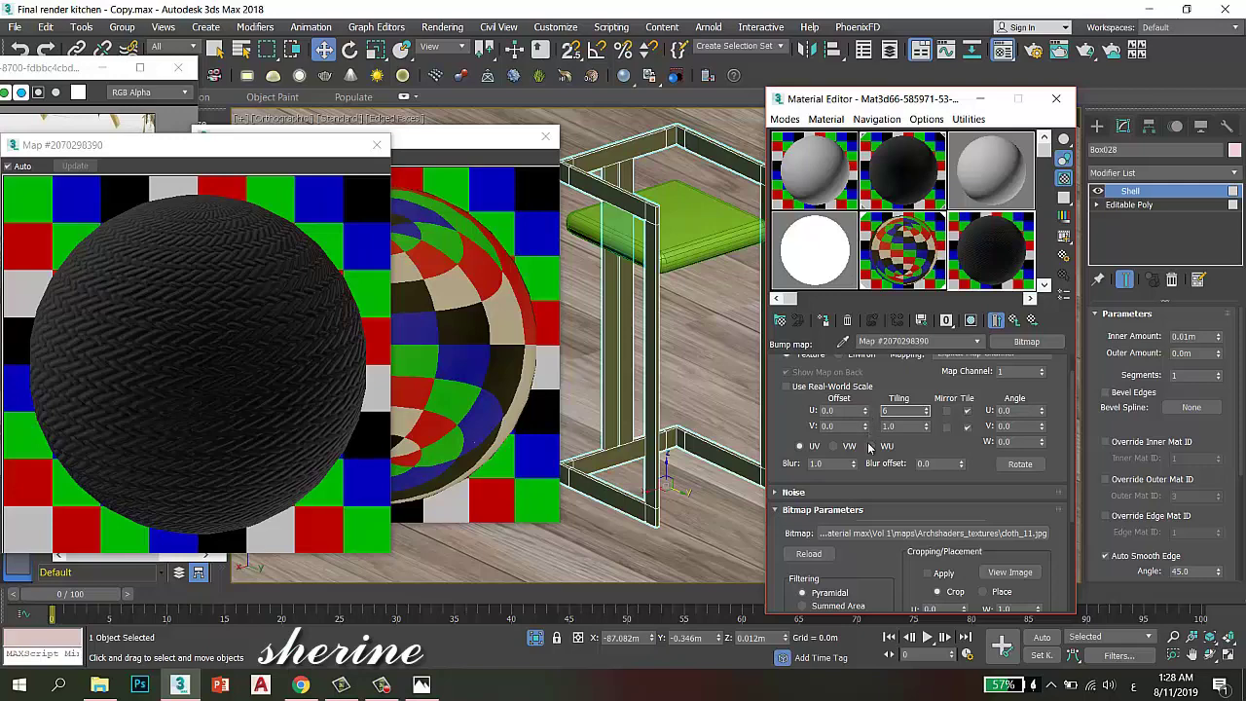
pyautogui.press('Tab')
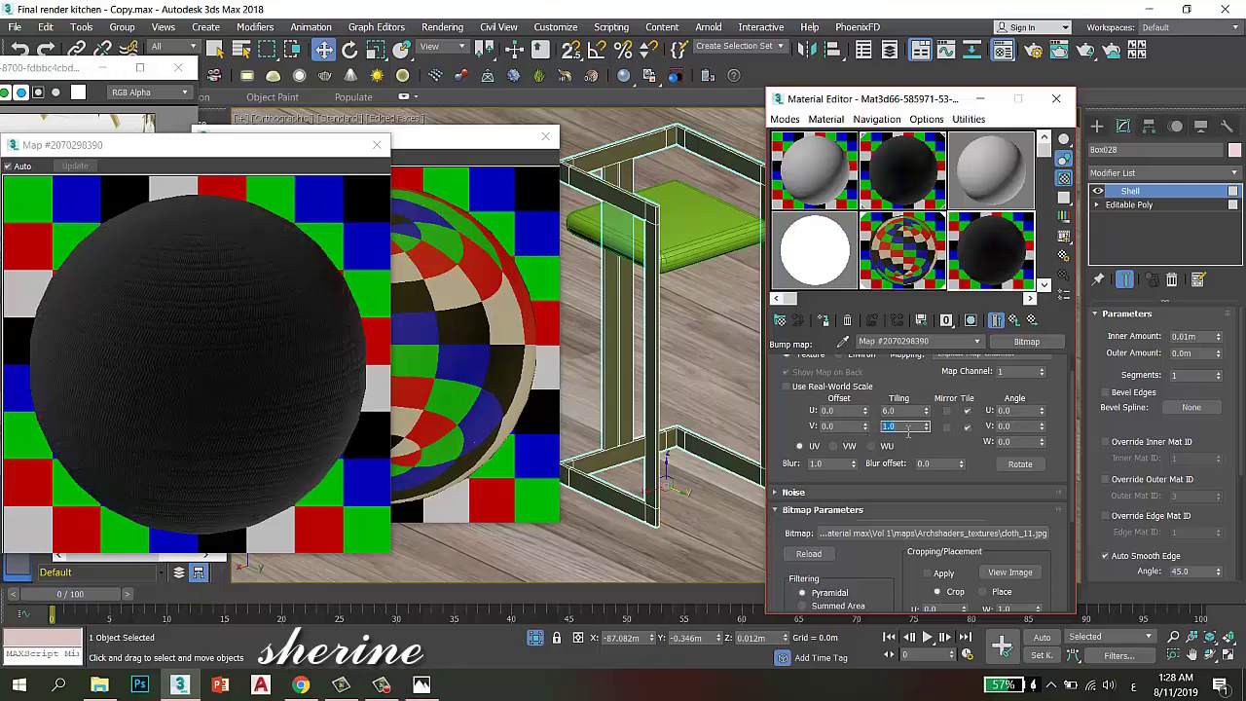
pyautogui.write('6')
pyautogui.press('Return')
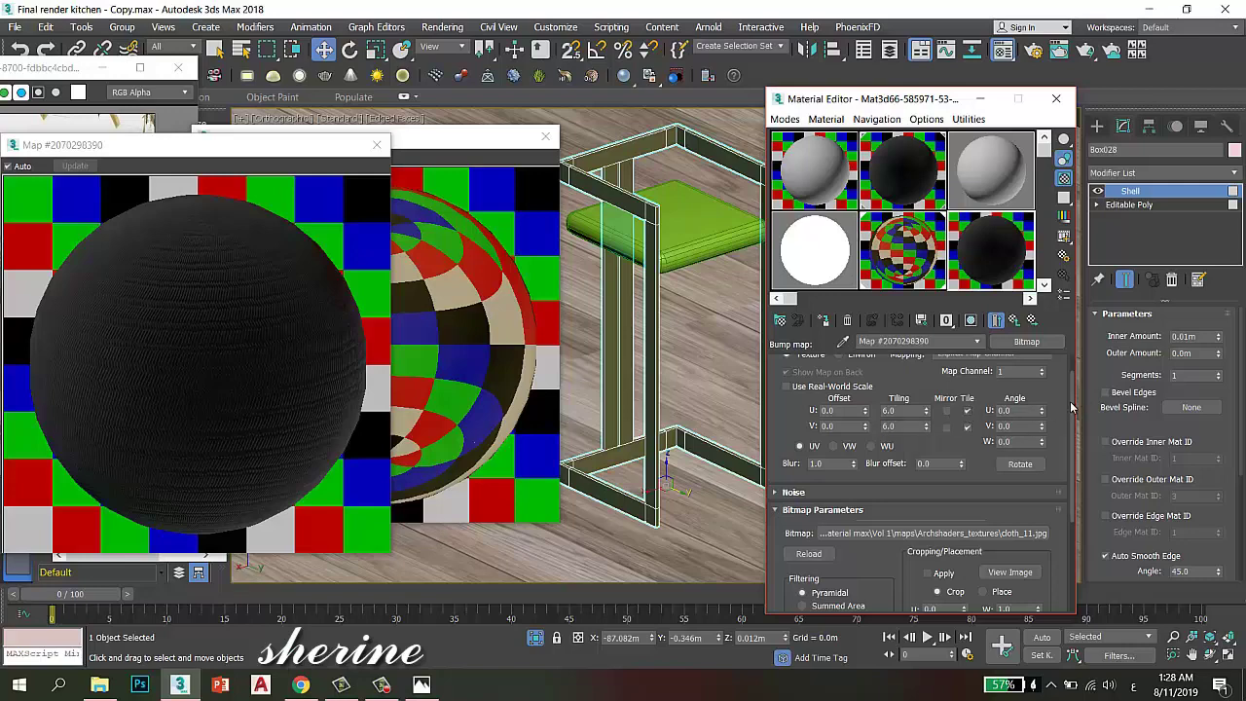
pyautogui.moveTo(1071, 406); pyautogui.dragTo(1077, 362)
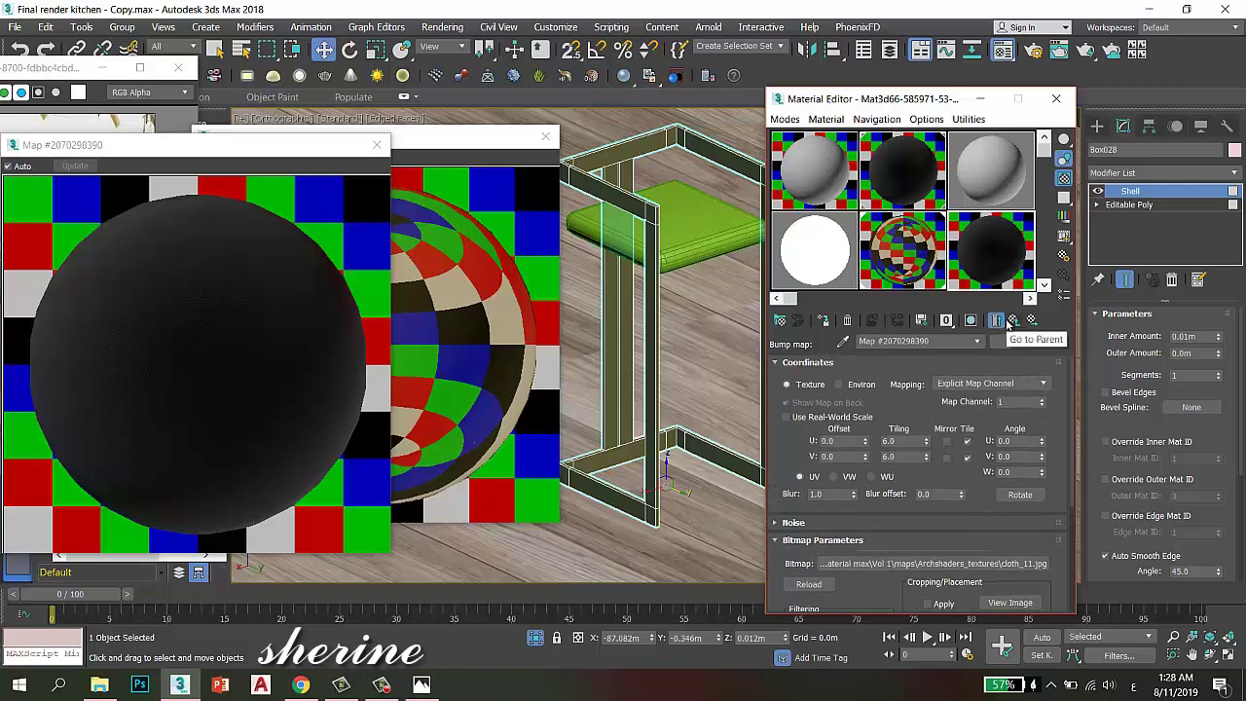
pyautogui.click(1010, 322)
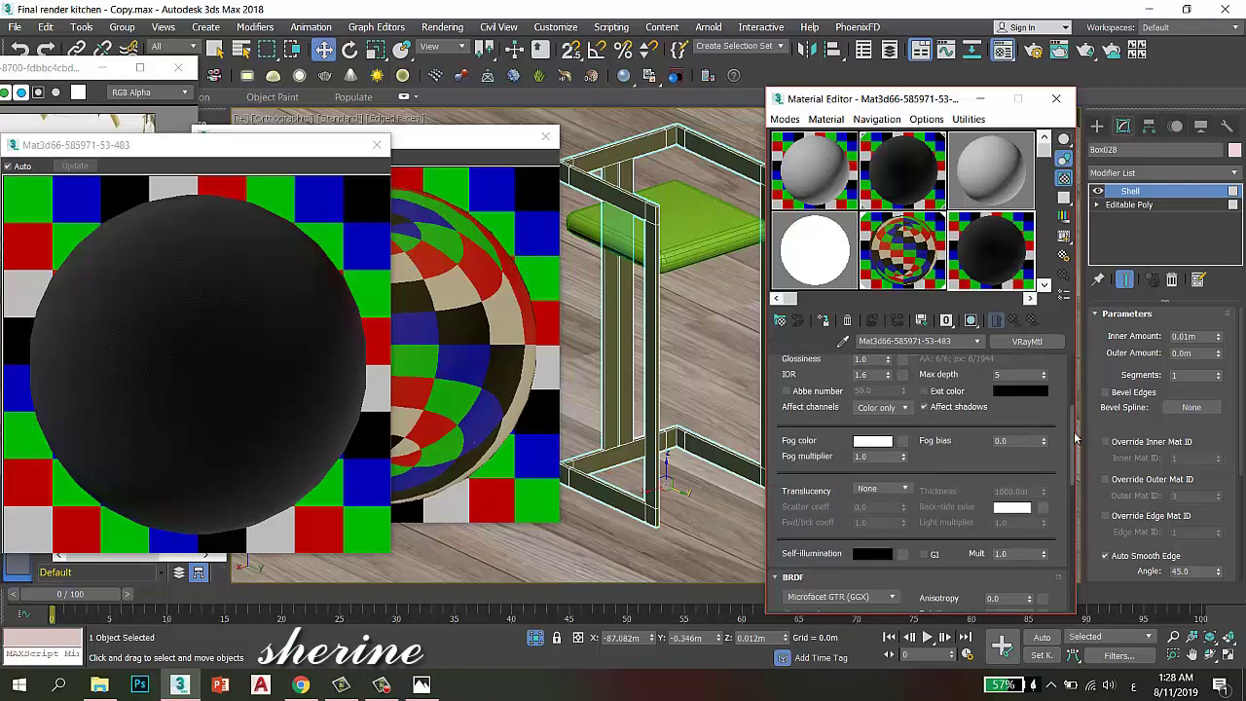
pyautogui.moveTo(1075, 438); pyautogui.dragTo(1077, 378)
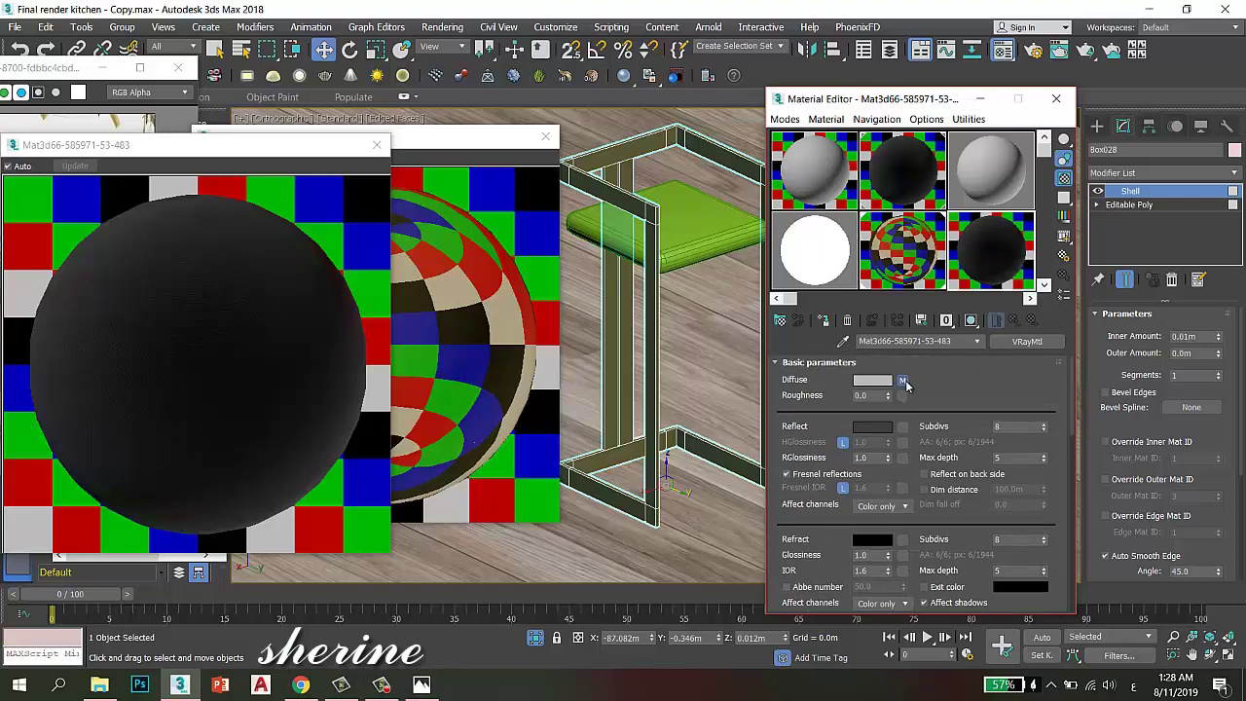
pyautogui.click(902, 382)
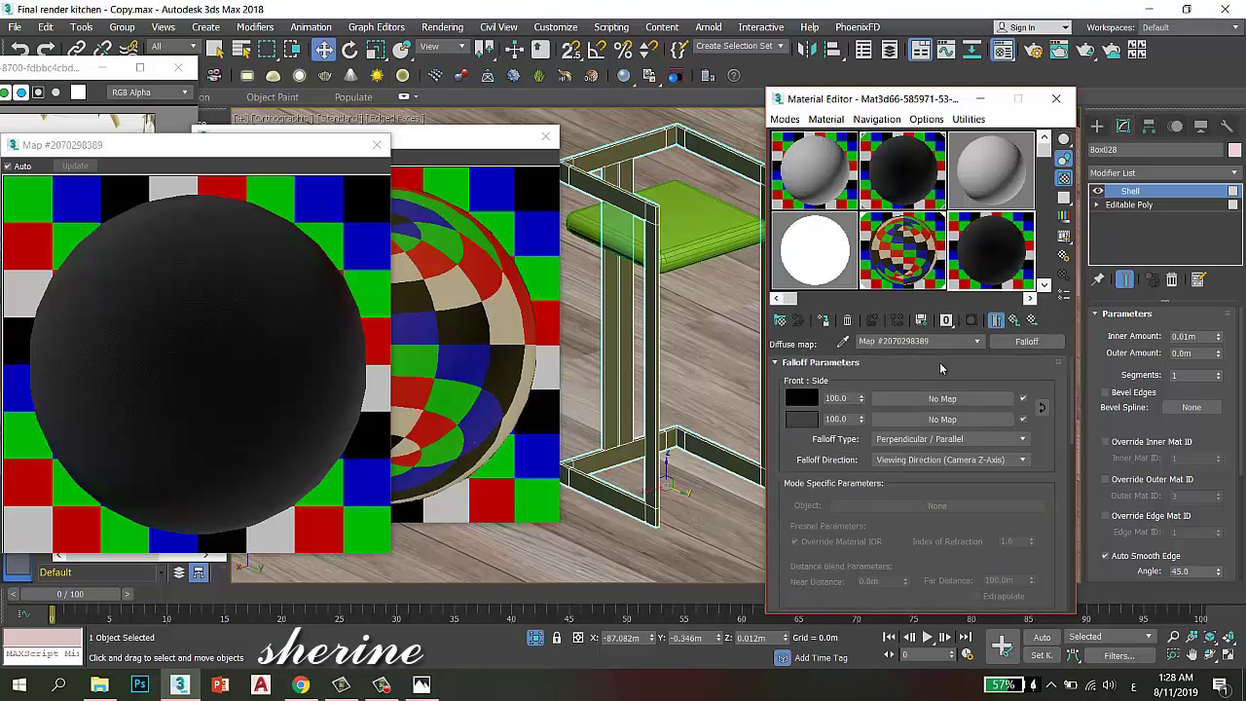
pyautogui.click(1012, 320)
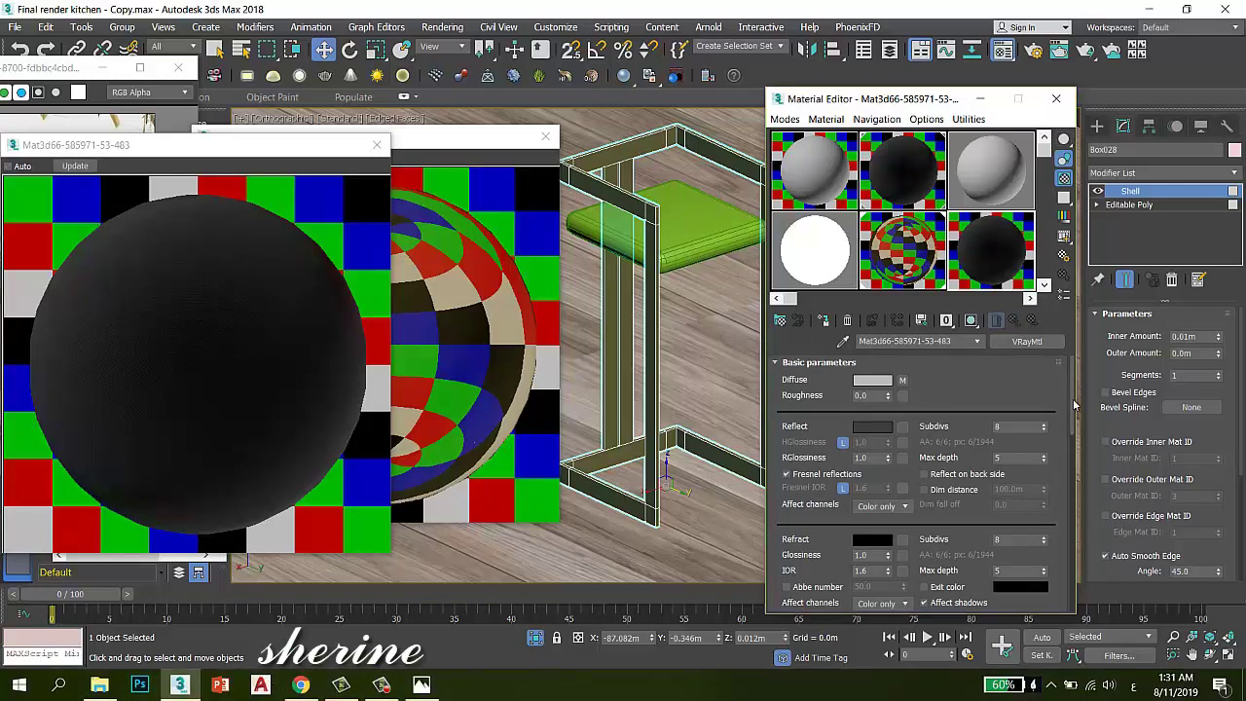
# Set the fabric material's BRDF type to Blinn and turn off Glossy Fresnel and Fog system units scaling
pyautogui.scroll(-10, 1002, 438)
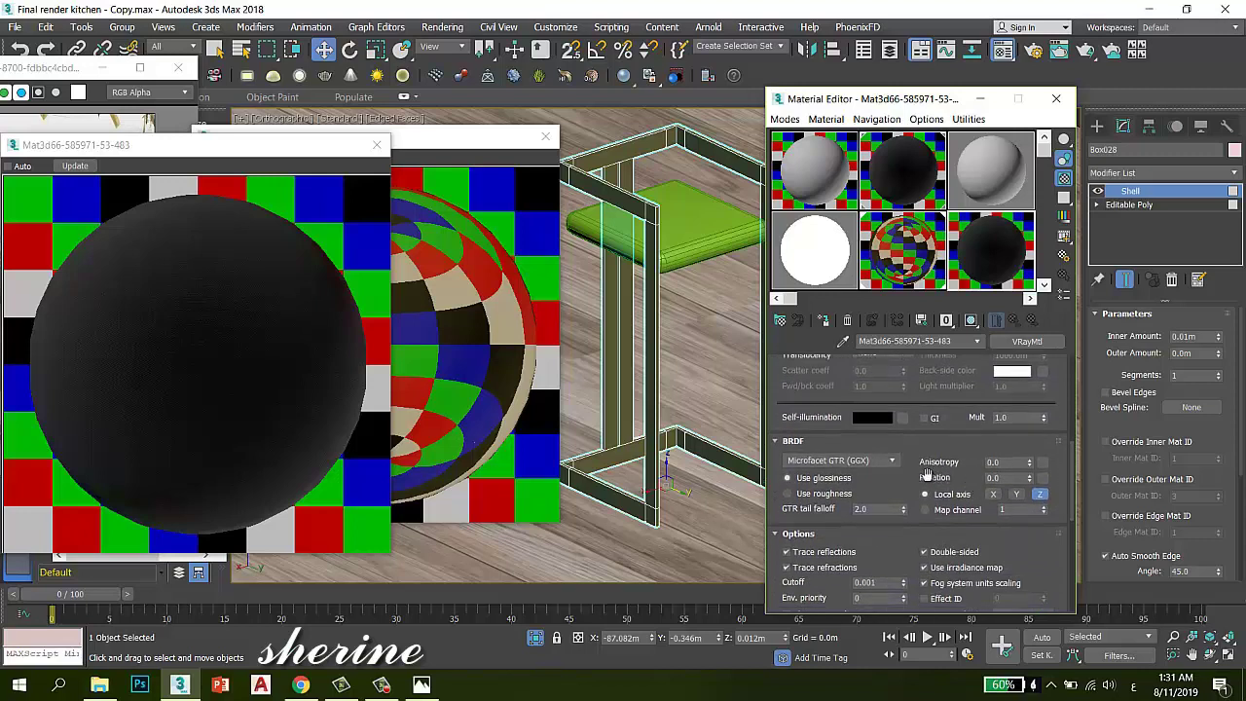
pyautogui.click(869, 461)
pyautogui.click(837, 483)
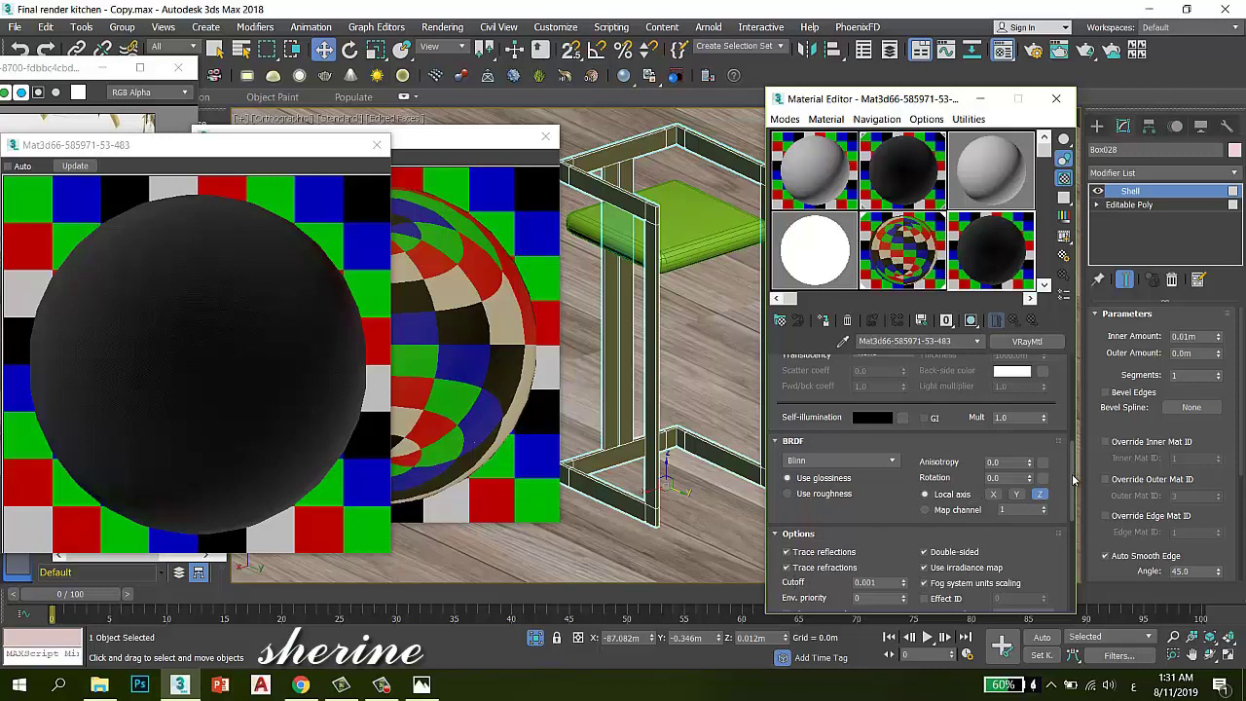
pyautogui.scroll(-3, 1066, 477)
pyautogui.click(786, 508)
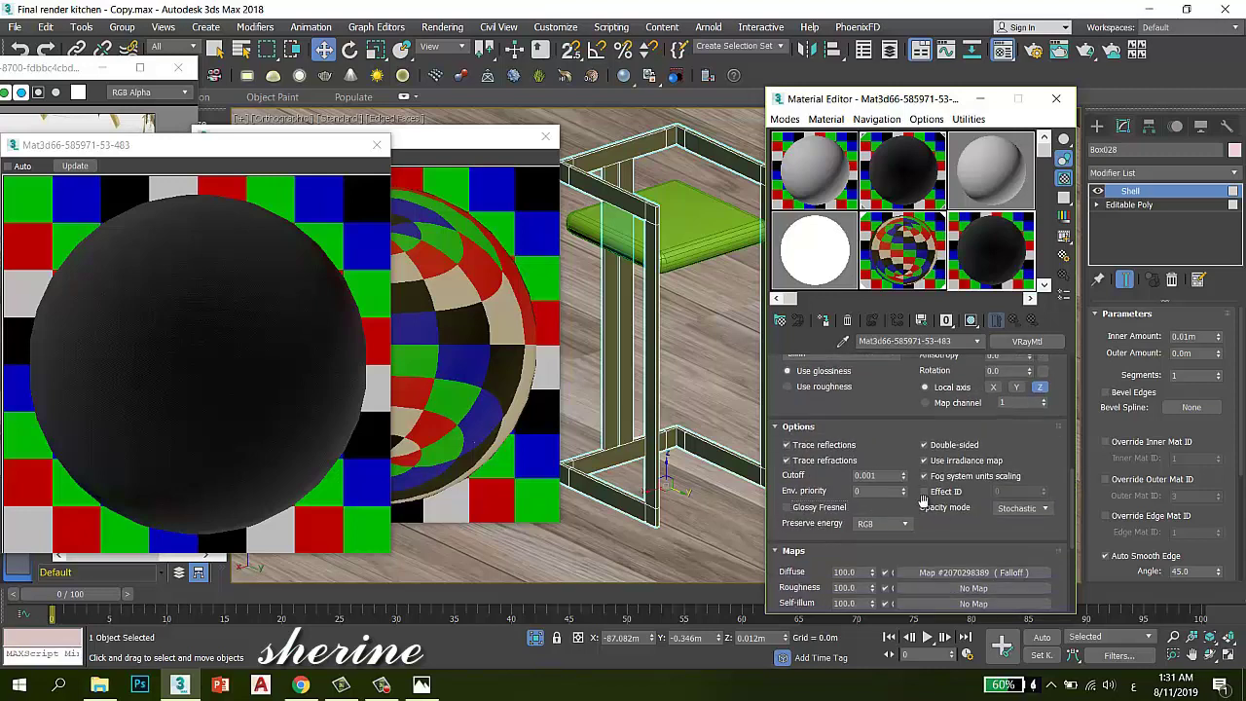
pyautogui.click(939, 479)
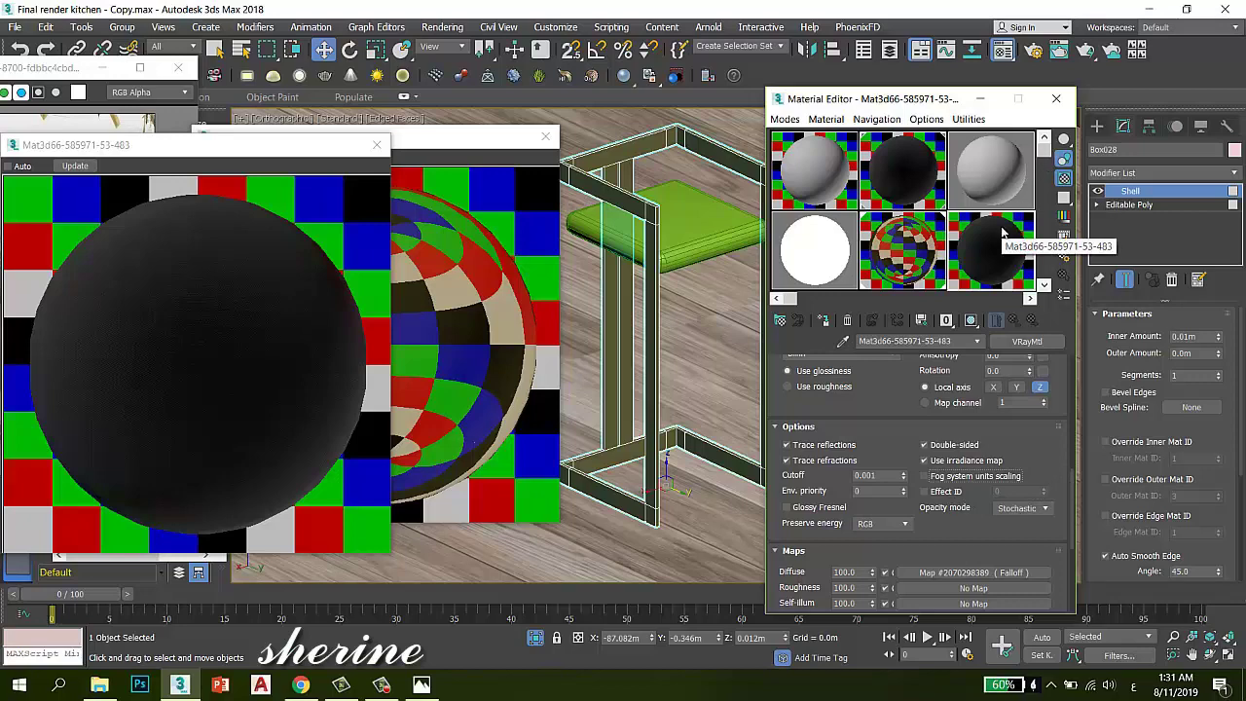
# Assign the dark fabric material to the stool's seat cushion, minimise the material editor and view the stool from a lower angle
pyautogui.click(704, 223)
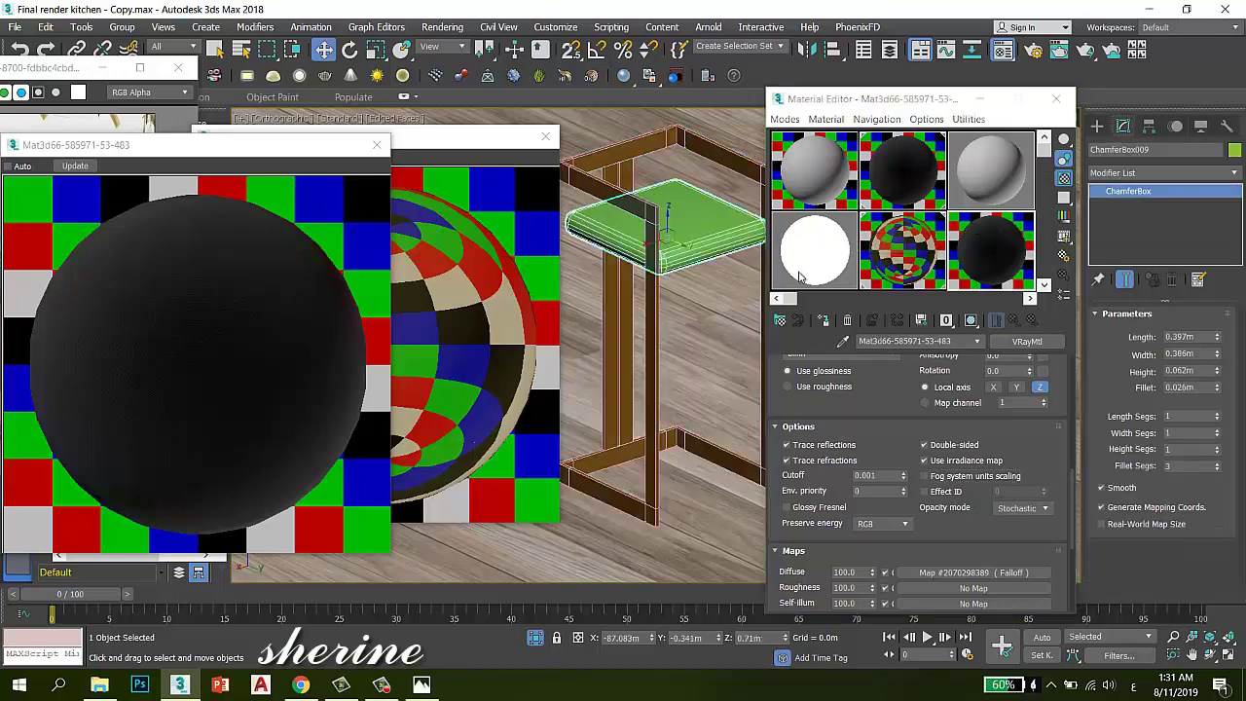
pyautogui.click(824, 320)
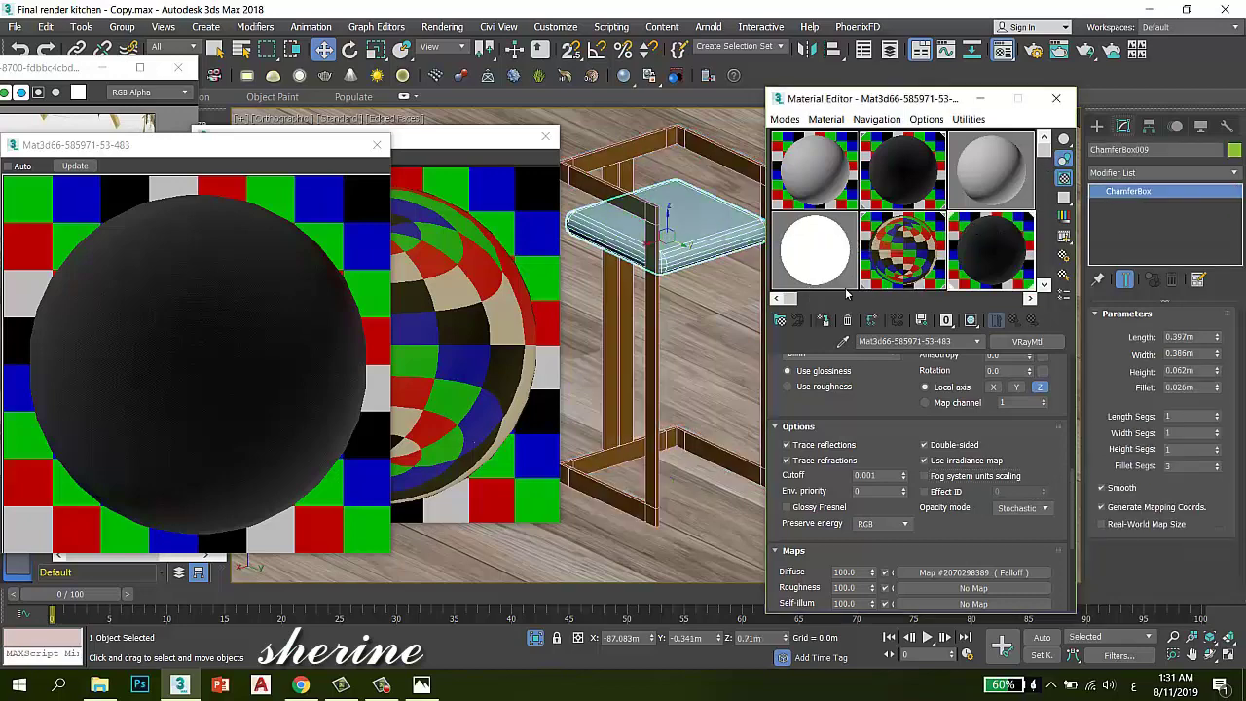
pyautogui.click(979, 98)
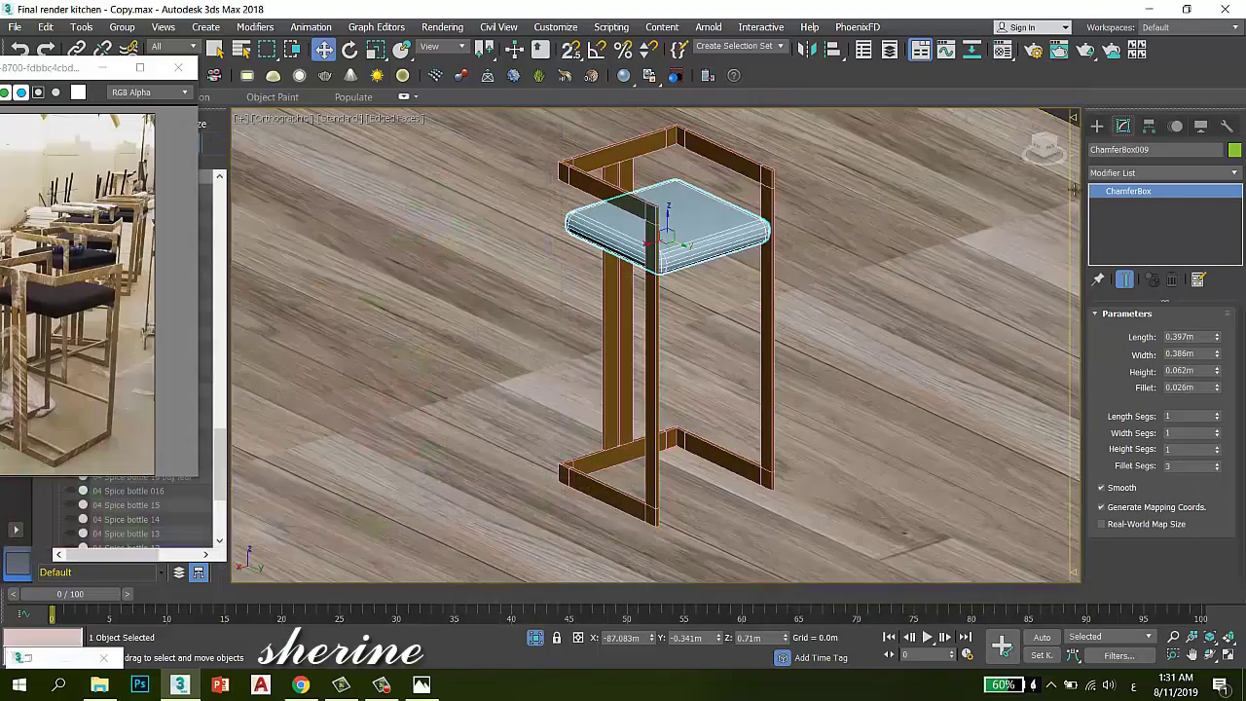
pyautogui.click(1045, 148)
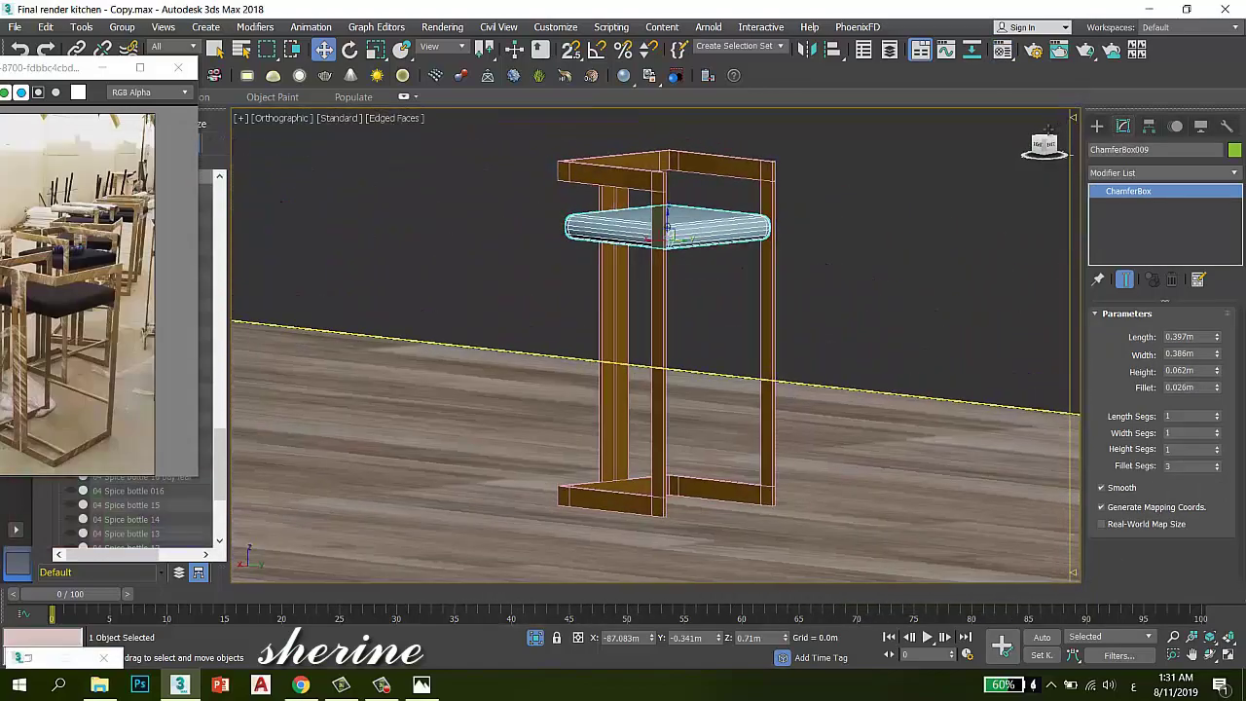
# Unhide all scene objects and view the new stool next to the other stools by the counter
pyautogui.moveTo(1048, 129)
pyautogui.mouseDown()
pyautogui.moveTo(1046, 160)
pyautogui.moveTo(1048, 131)
pyautogui.moveTo(1044, 151)
pyautogui.mouseUp()
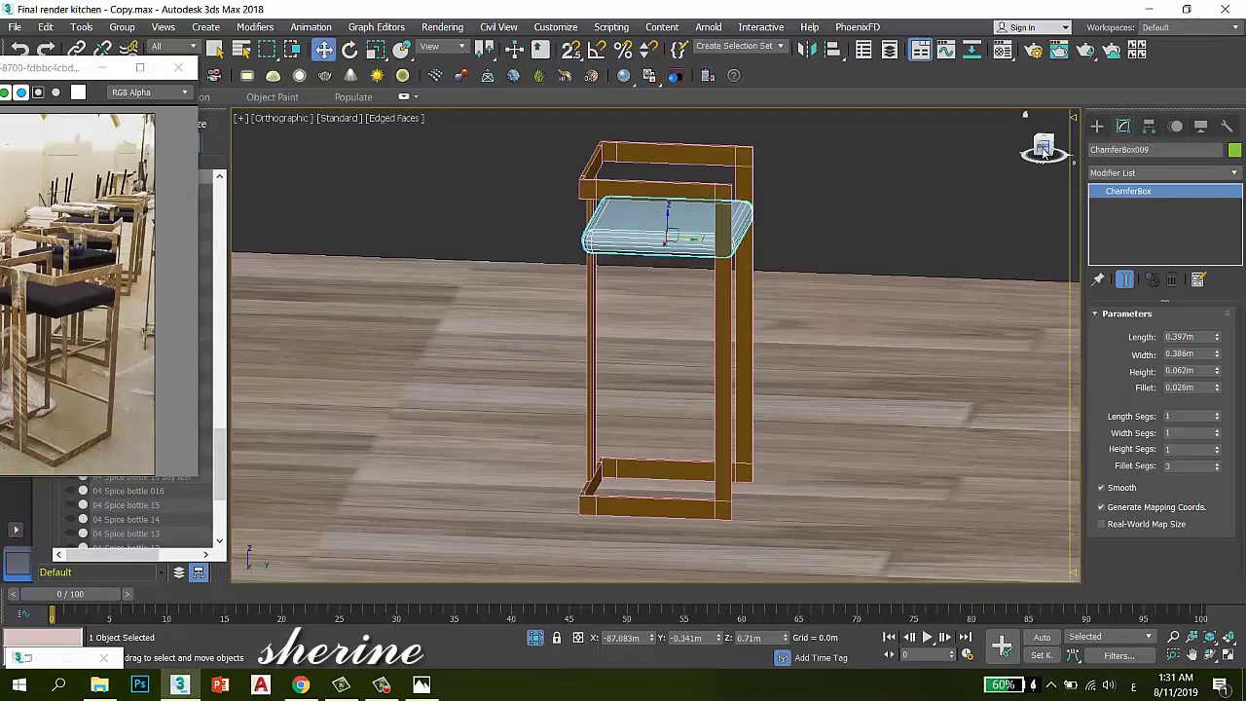
pyautogui.rightClick(1075, 186)
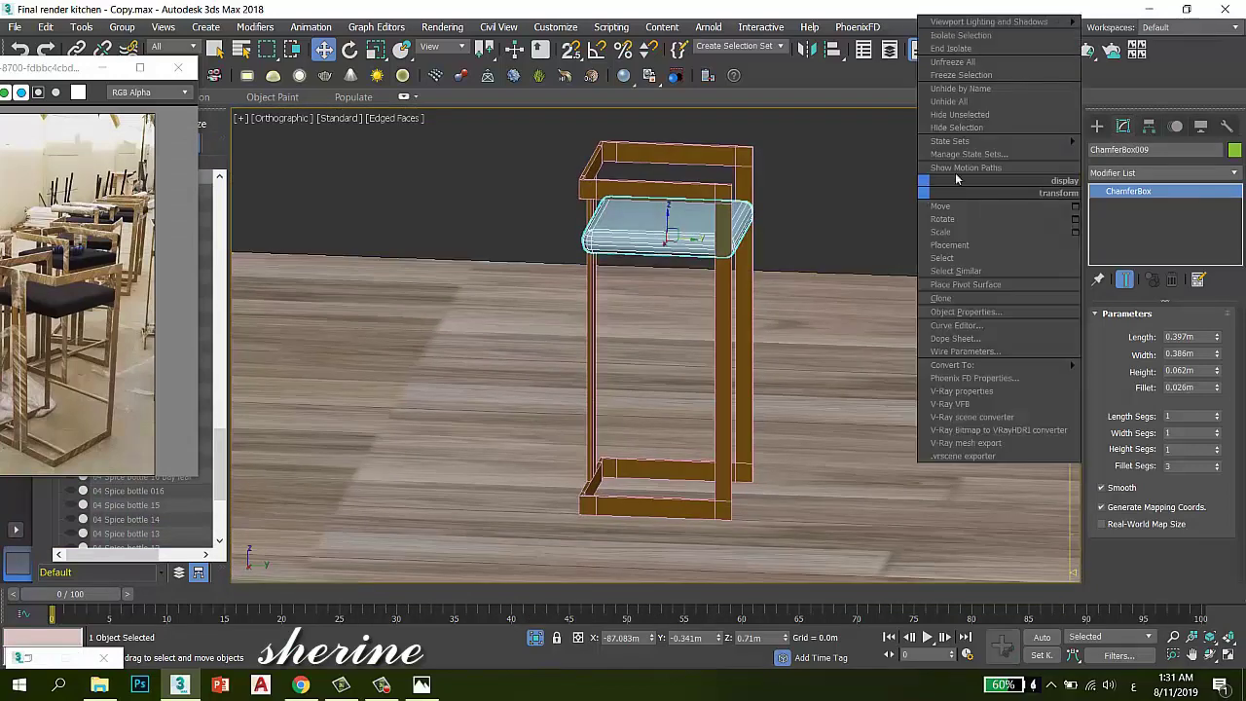
pyautogui.click(981, 102)
pyautogui.scroll(-5, 912, 166)
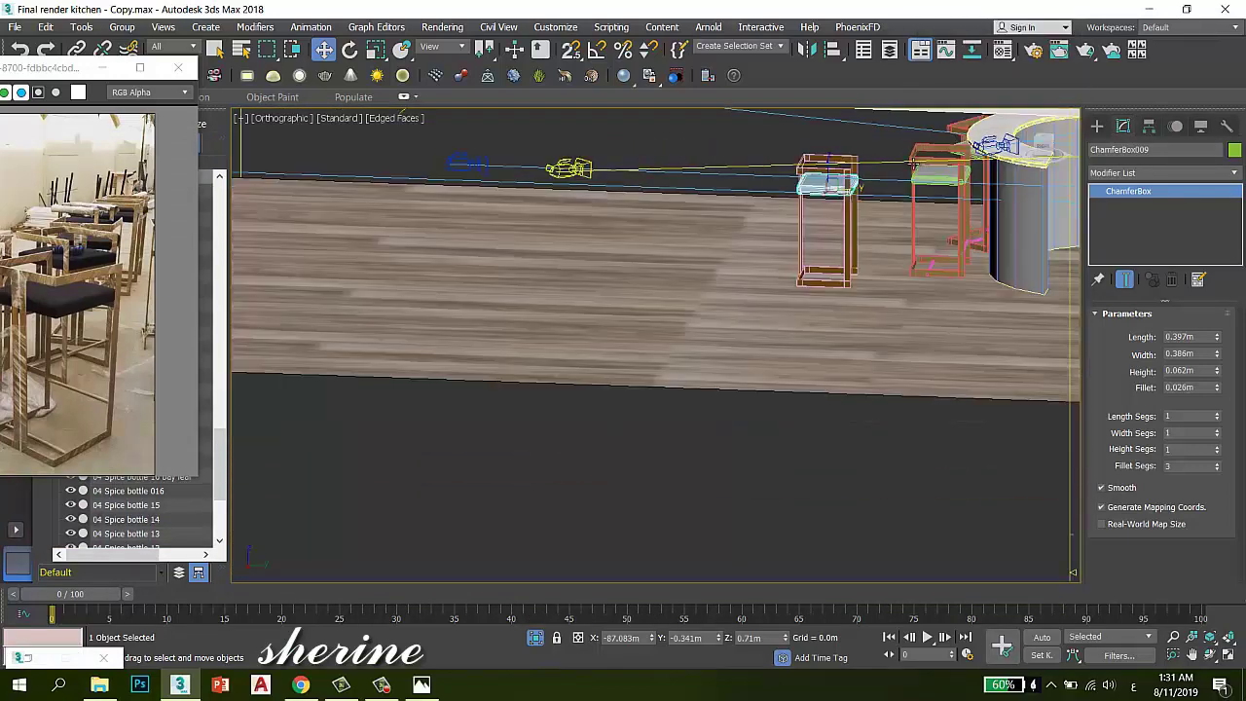
pyautogui.moveTo(1045, 151); pyautogui.dragTo(1023, 153)
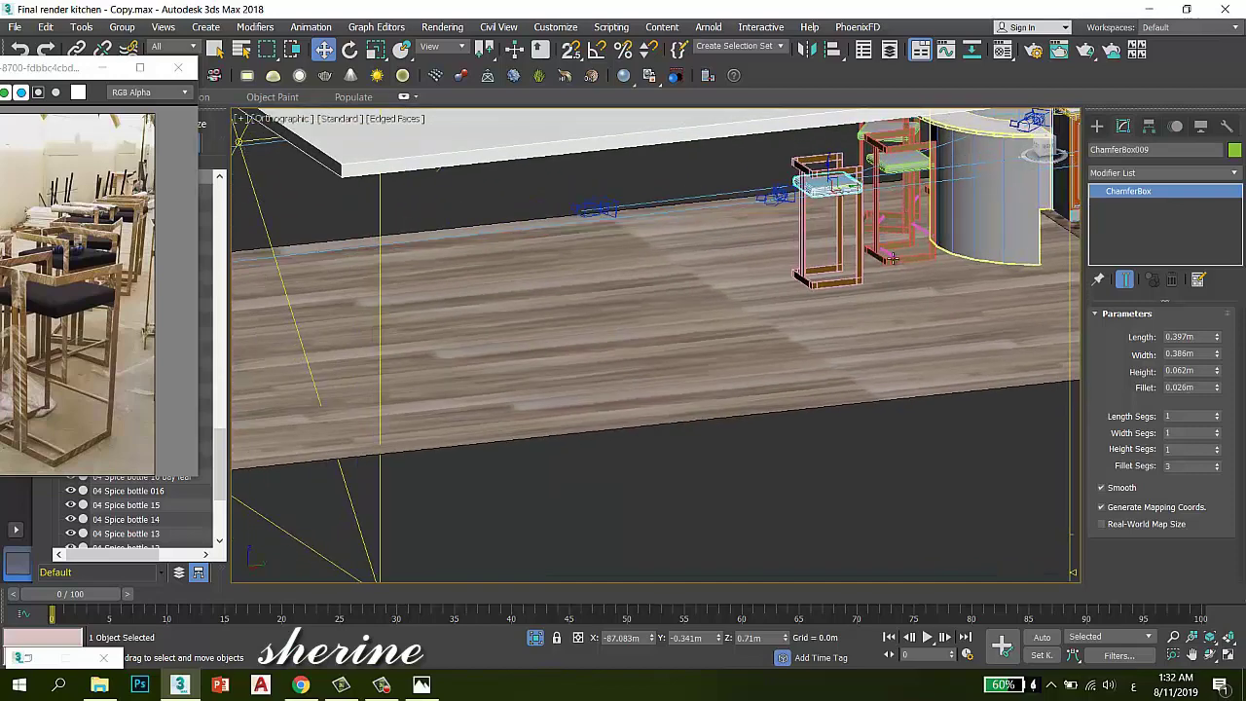
pyautogui.scroll(-4, 892, 258)
pyautogui.scroll(4, 963, 206)
pyautogui.scroll(3, 920, 315)
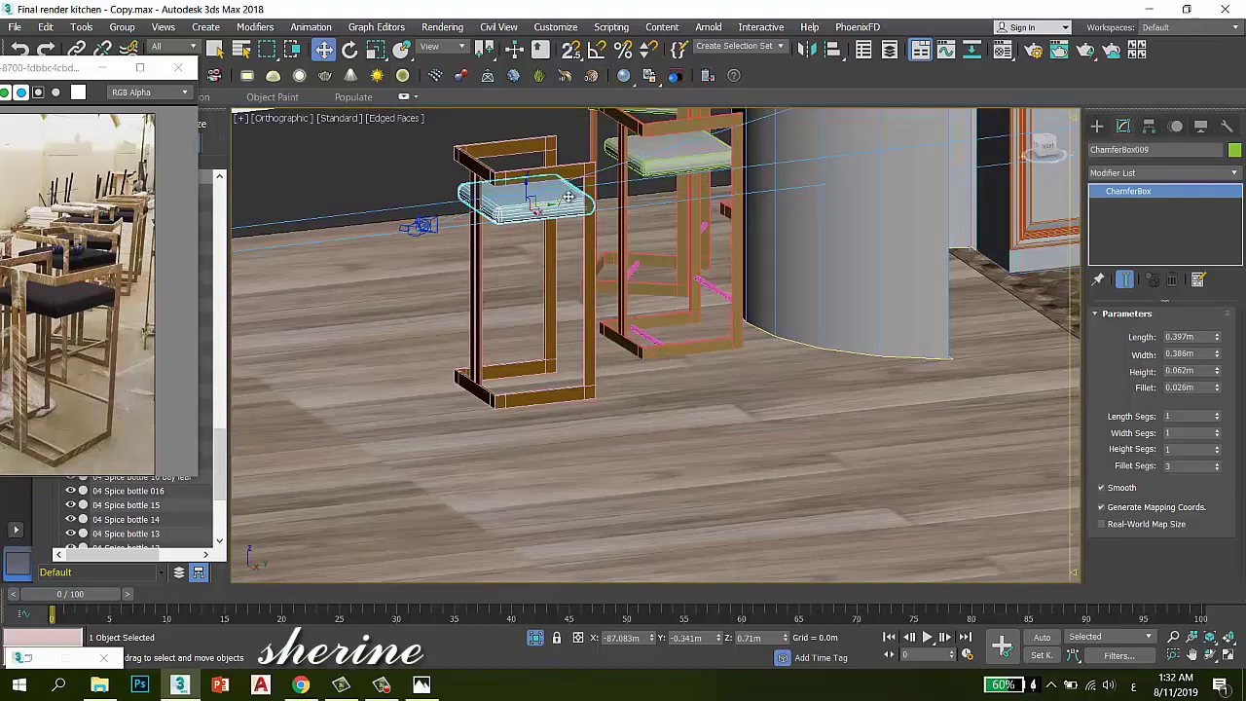
# Isolate the stool's frame and seat cushion and view them from the top
pyautogui.keyDown('ctrl'); pyautogui.click(550, 177); pyautogui.keyUp('ctrl')
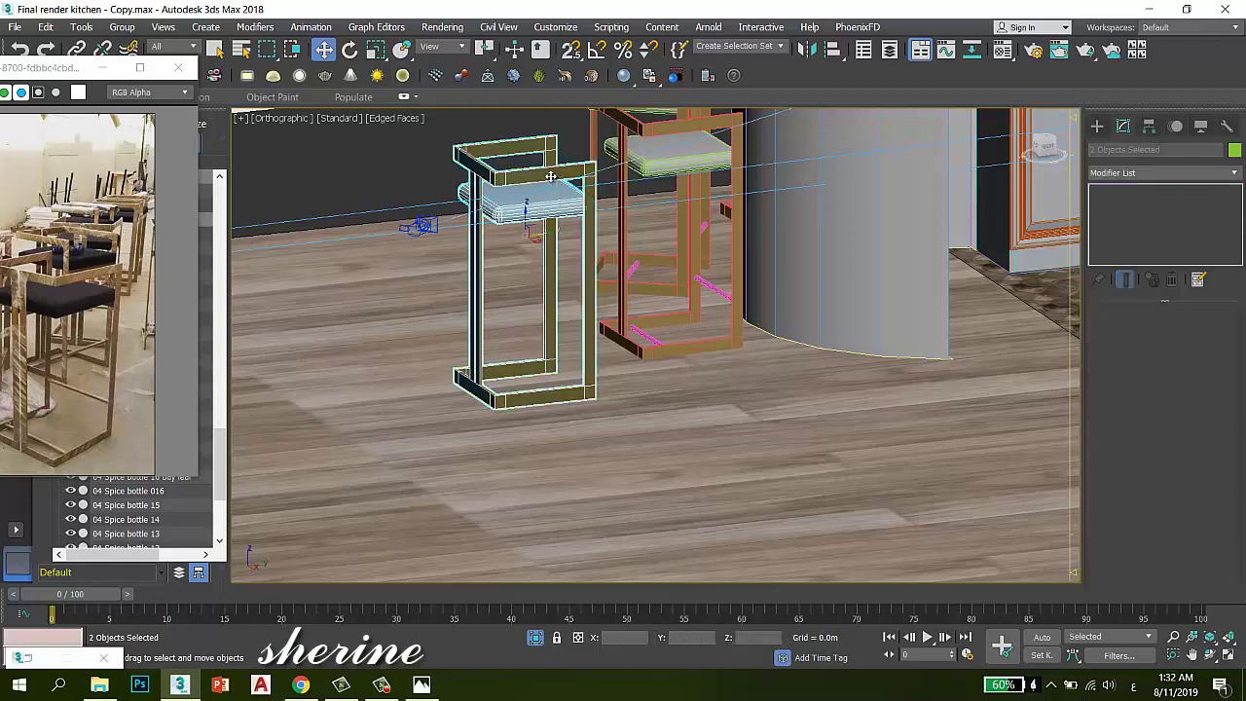
pyautogui.hotkey('alt', 'q')
pyautogui.moveTo(1051, 151); pyautogui.dragTo(884, 201)
pyautogui.click(1044, 144)
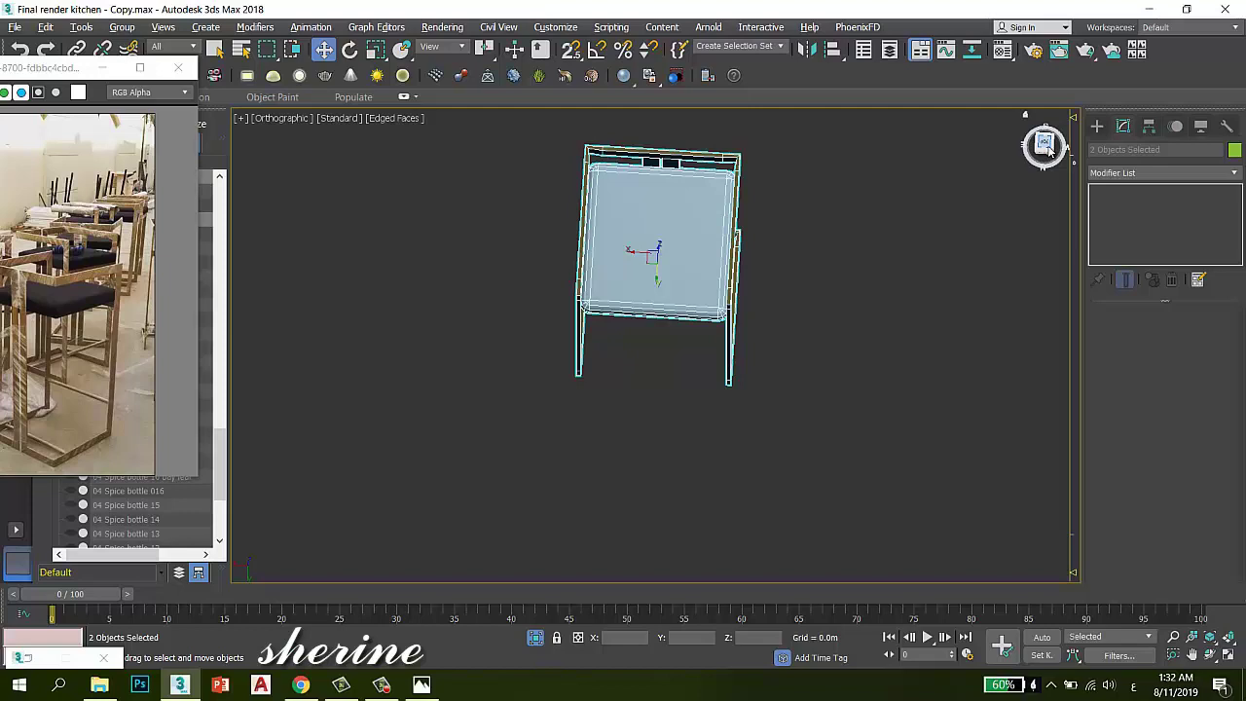
# Create a standard cylinder beside the stool, about 0.05 m in radius and 0.278 m high
pyautogui.click(1097, 127)
pyautogui.click(1113, 170)
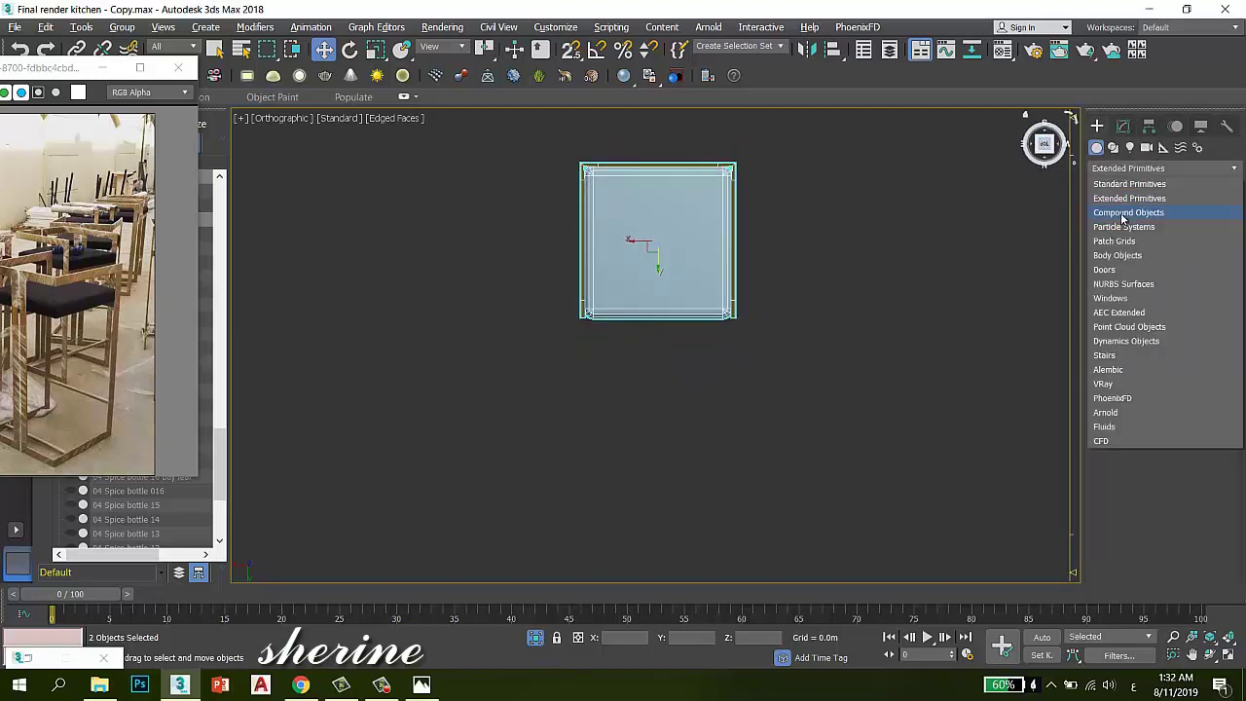
pyautogui.click(1127, 183)
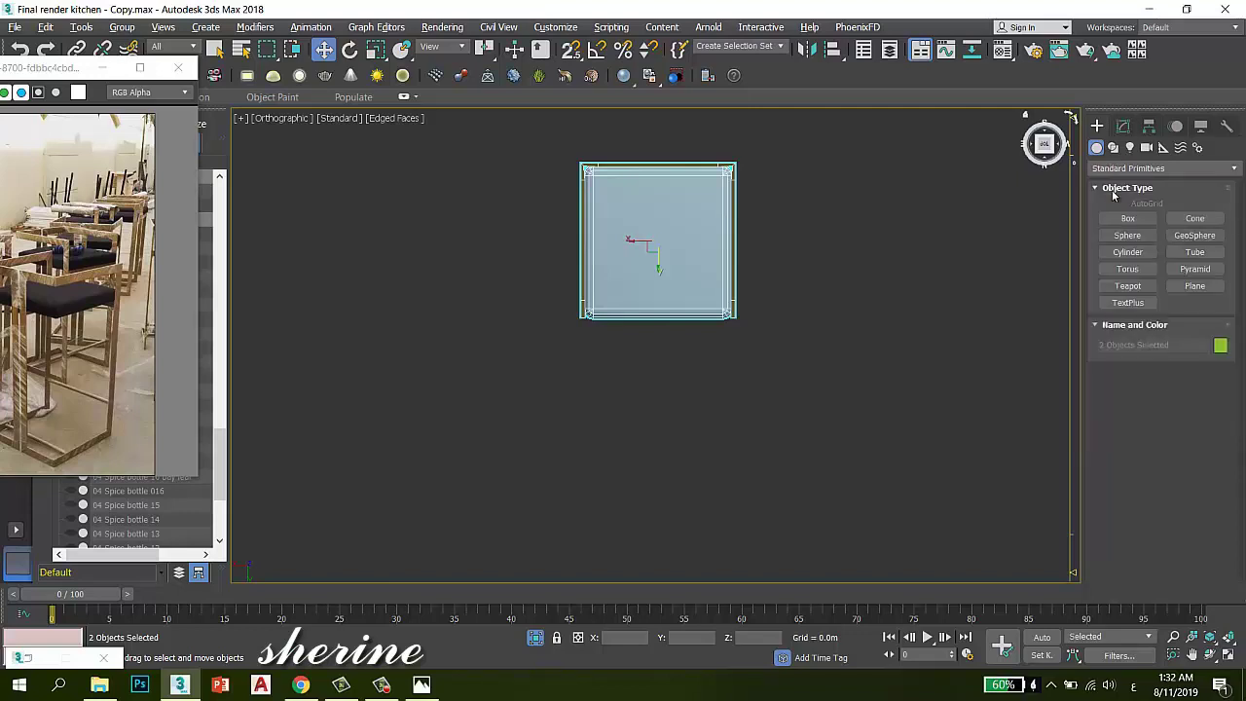
pyautogui.click(1127, 251)
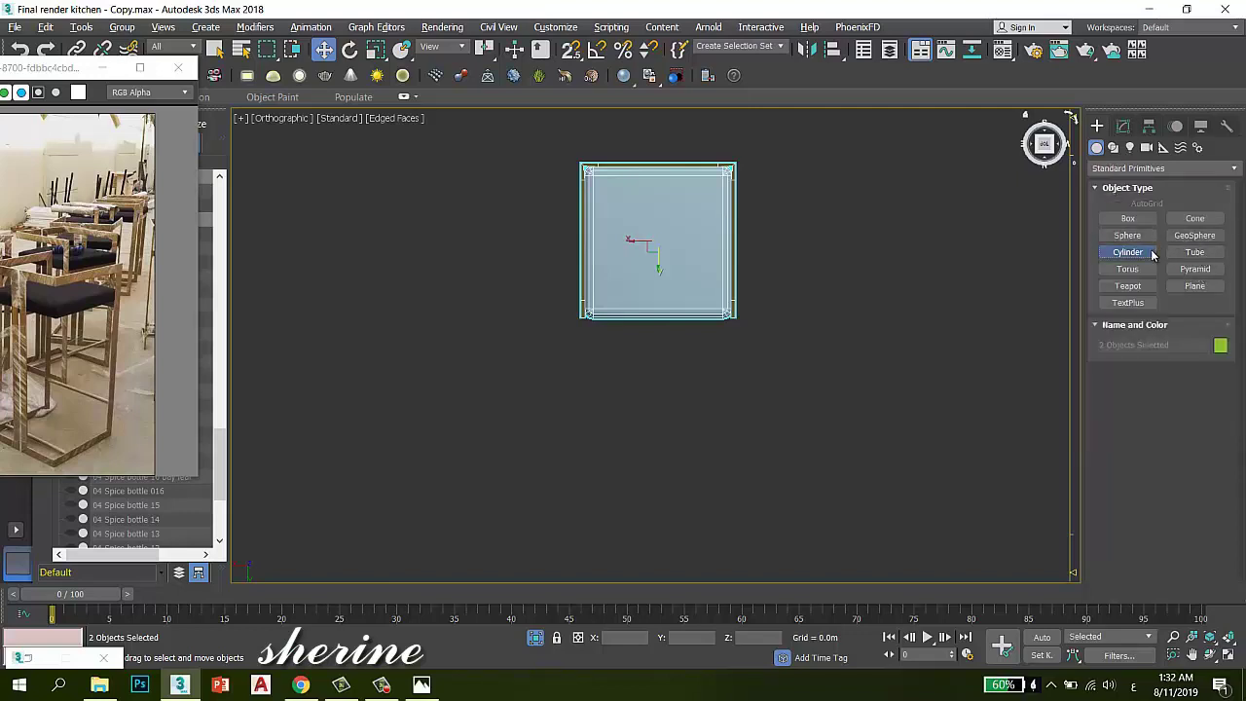
pyautogui.moveTo(827, 277); pyautogui.dragTo(826, 295)
pyautogui.click(882, 185)
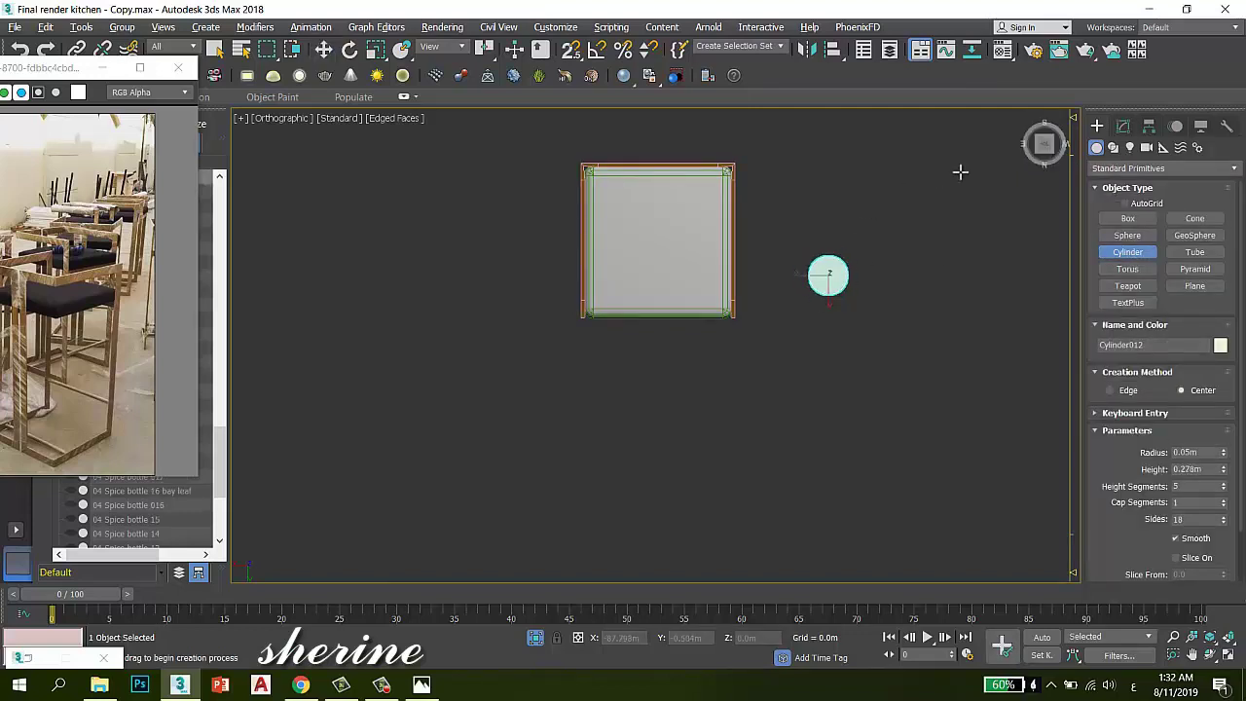
pyautogui.click(1044, 143)
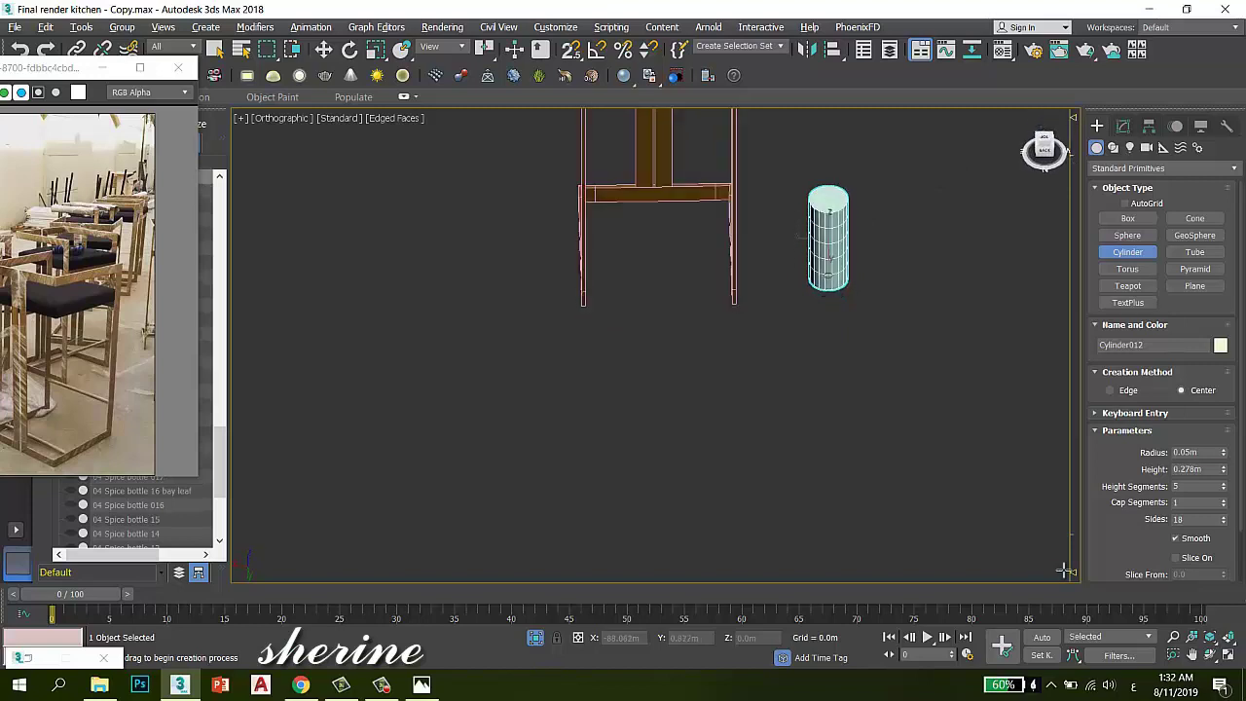
# Set the new cylinder's radius to 0.01 m
pyautogui.click(1123, 127)
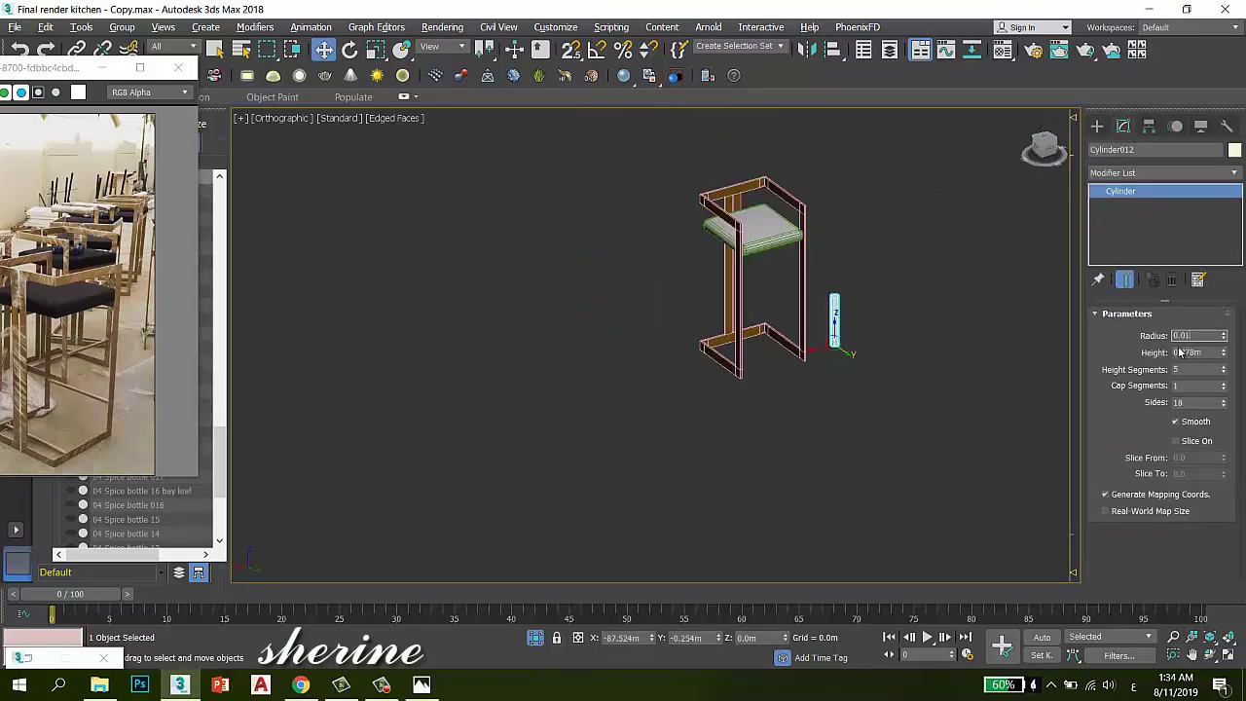
pyautogui.press('Return')
pyautogui.scroll(5, 847, 343)
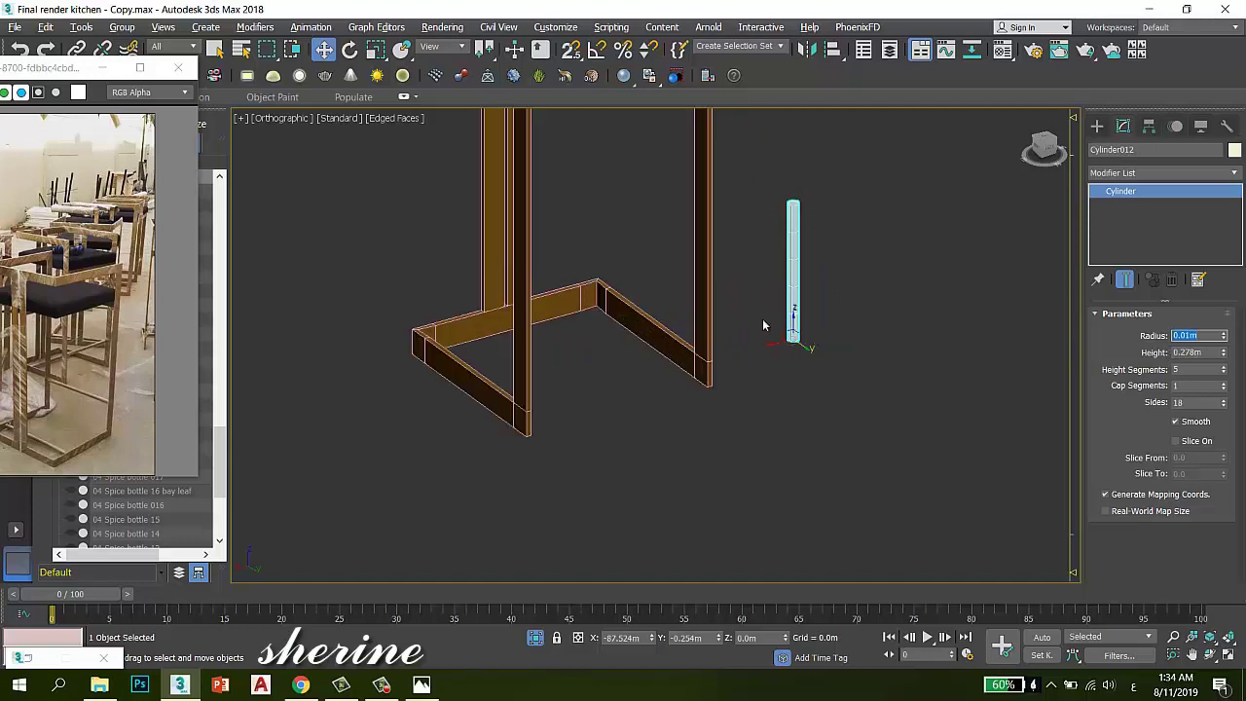
# Rotate the cylinder 90 degrees about Y with angle snap on and move it between the stool's two legs at floor level
pyautogui.click(349, 49)
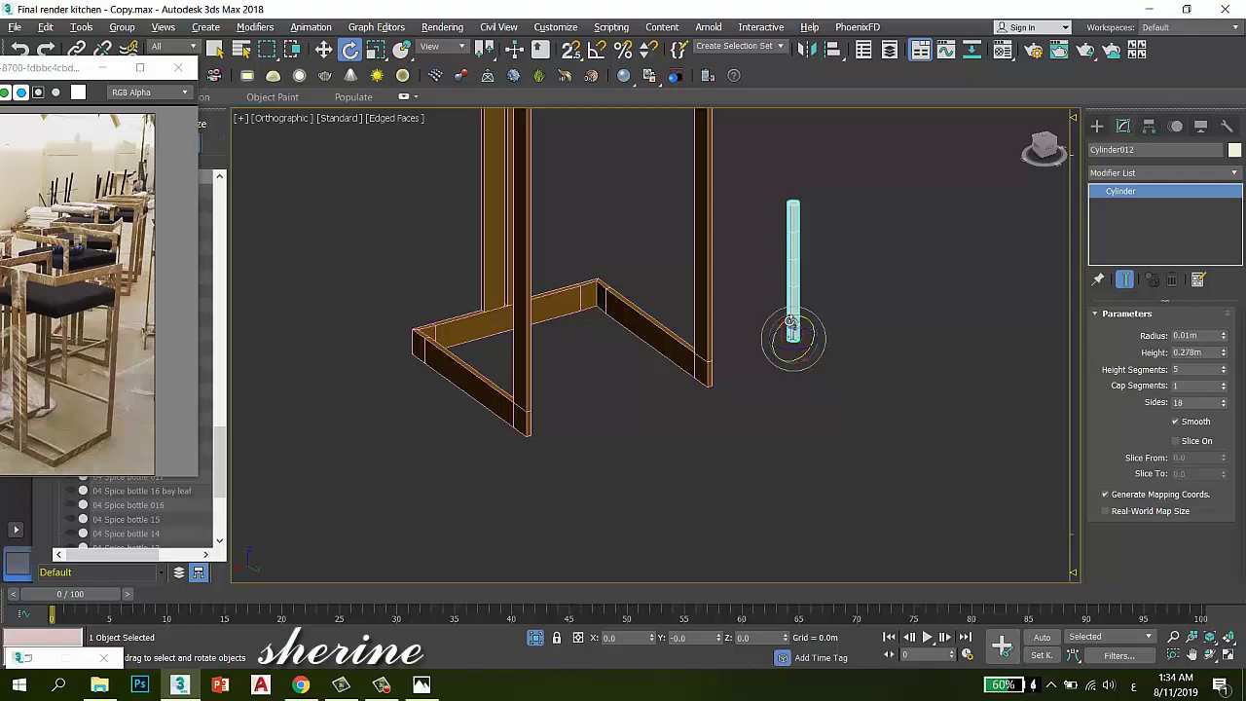
pyautogui.press('a')
pyautogui.moveTo(791, 322); pyautogui.dragTo(779, 323)
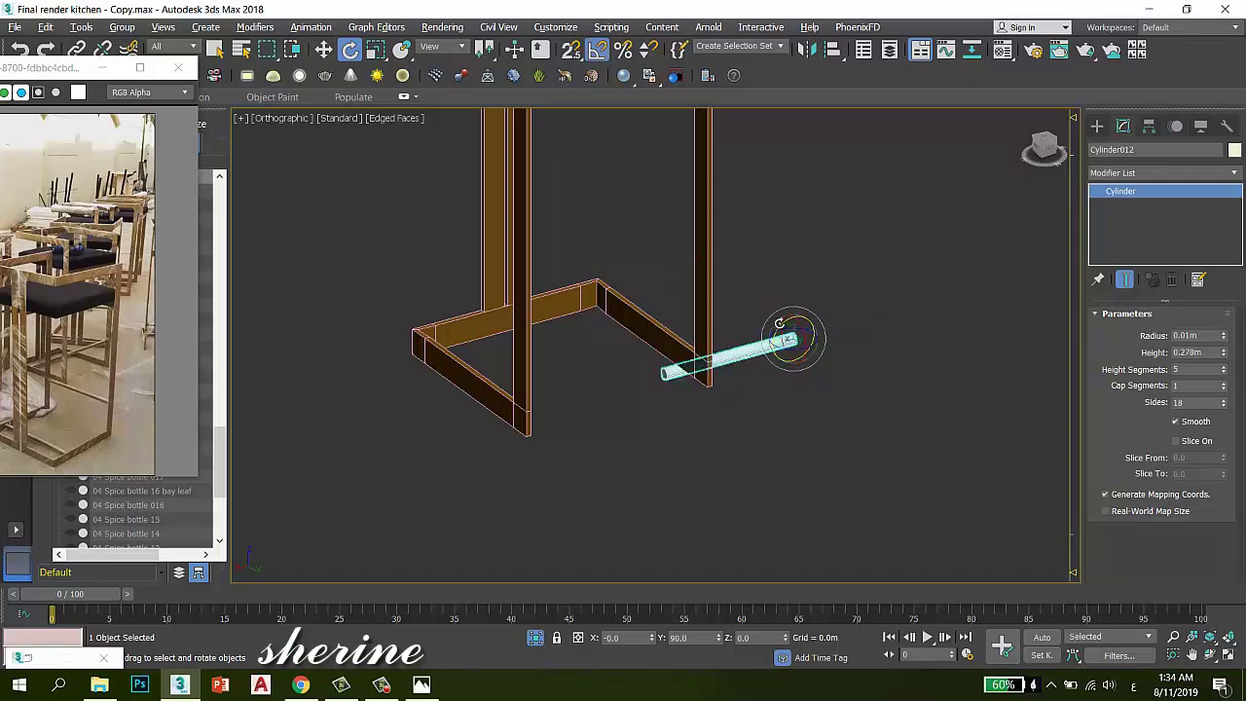
pyautogui.press('w')
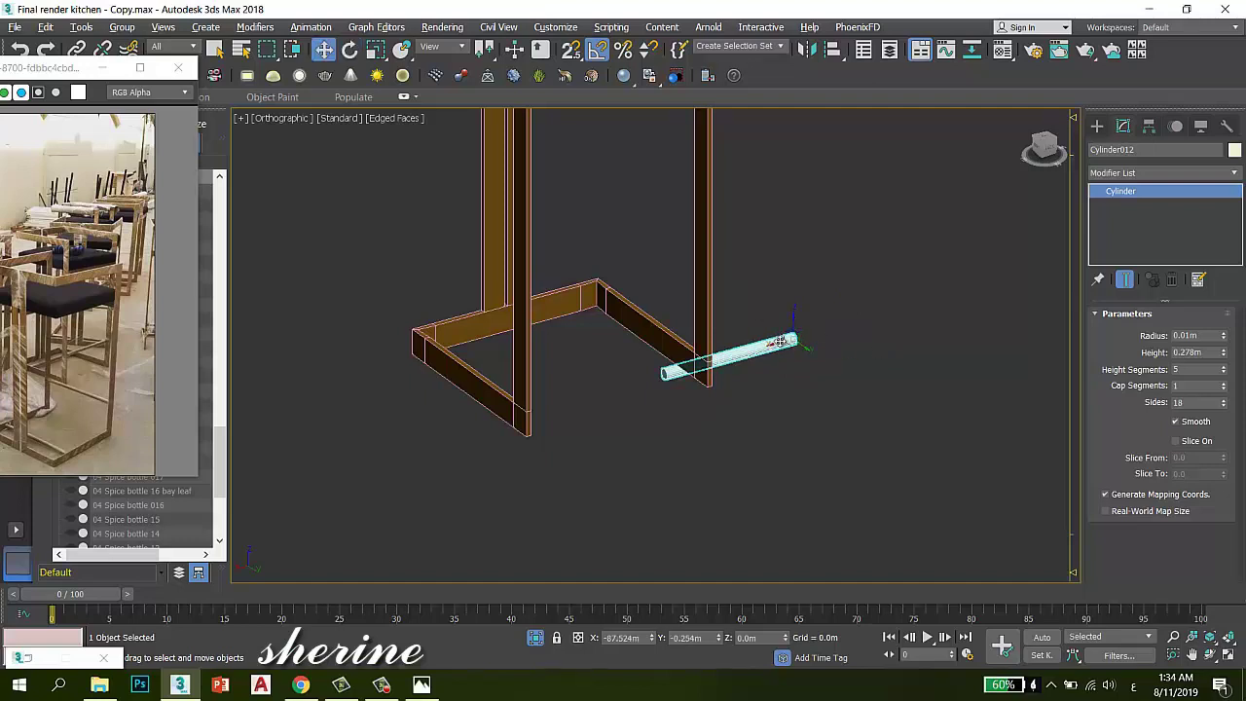
pyautogui.moveTo(776, 342); pyautogui.dragTo(661, 372)
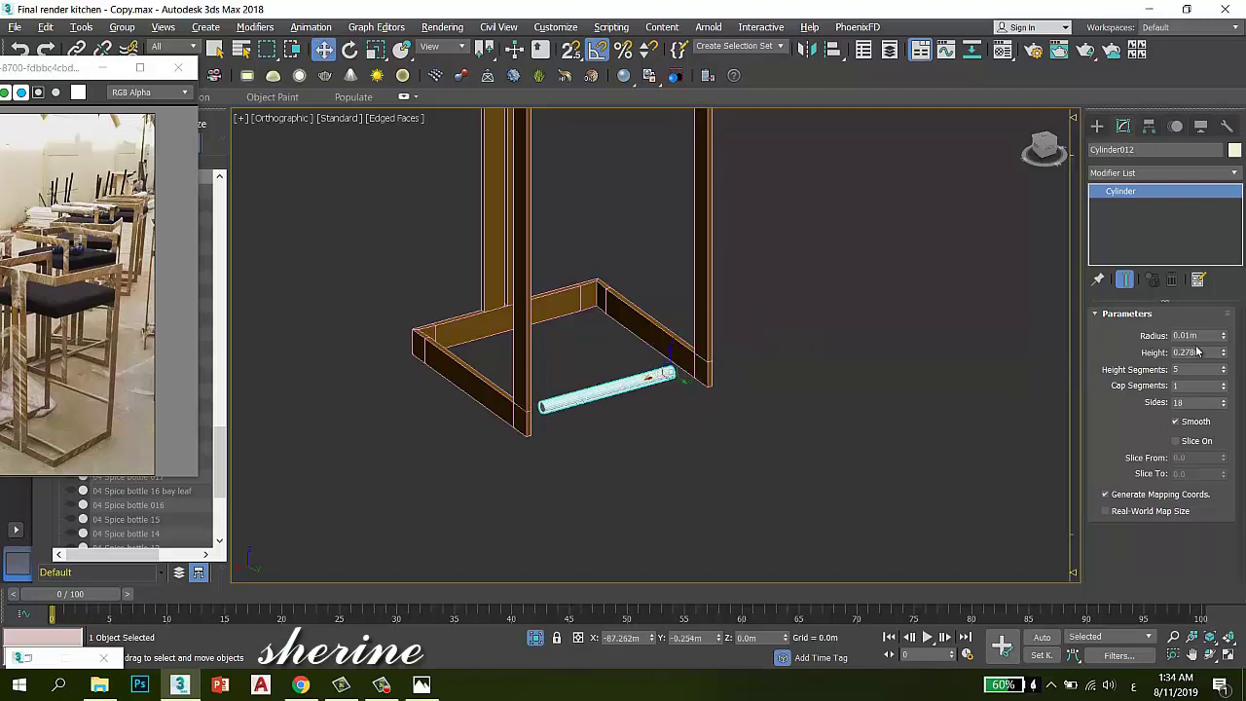
# Lengthen the cylinder to a height of about 0.348 m and center its pivot on the object
pyautogui.moveTo(1224, 354); pyautogui.dragTo(1225, 352)
pyautogui.click(1147, 127)
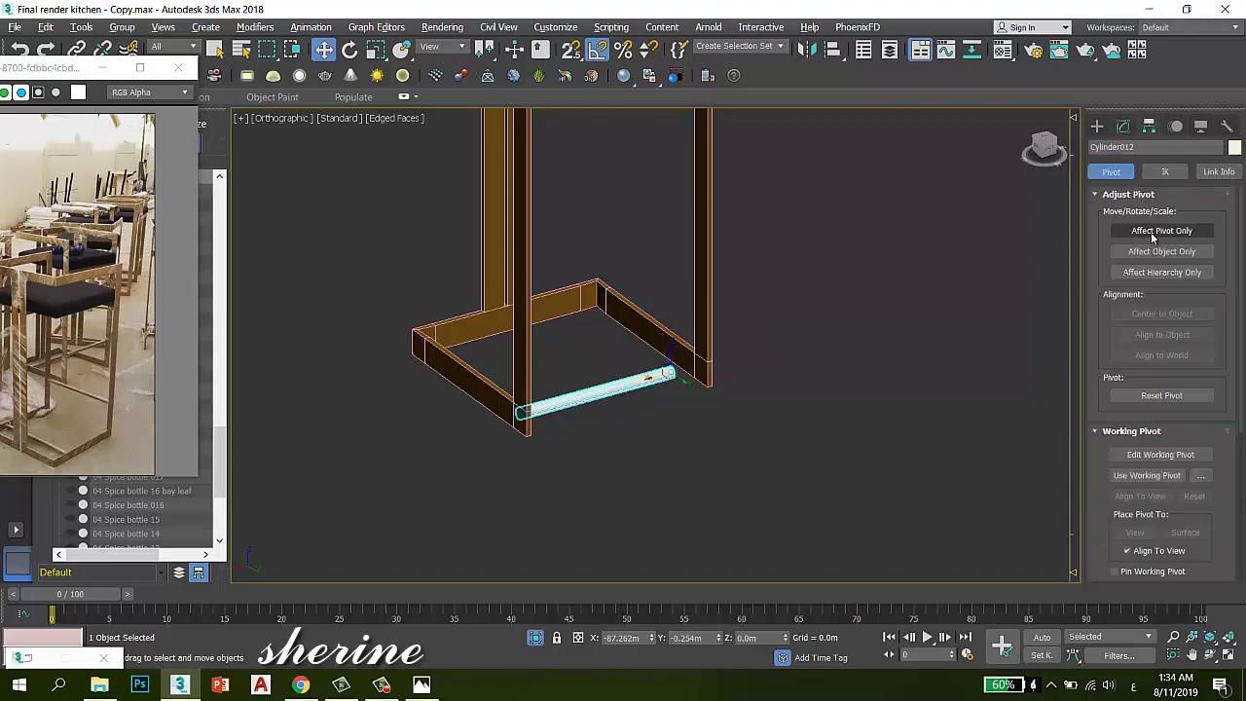
pyautogui.click(1151, 232)
pyautogui.click(1171, 316)
pyautogui.click(1124, 127)
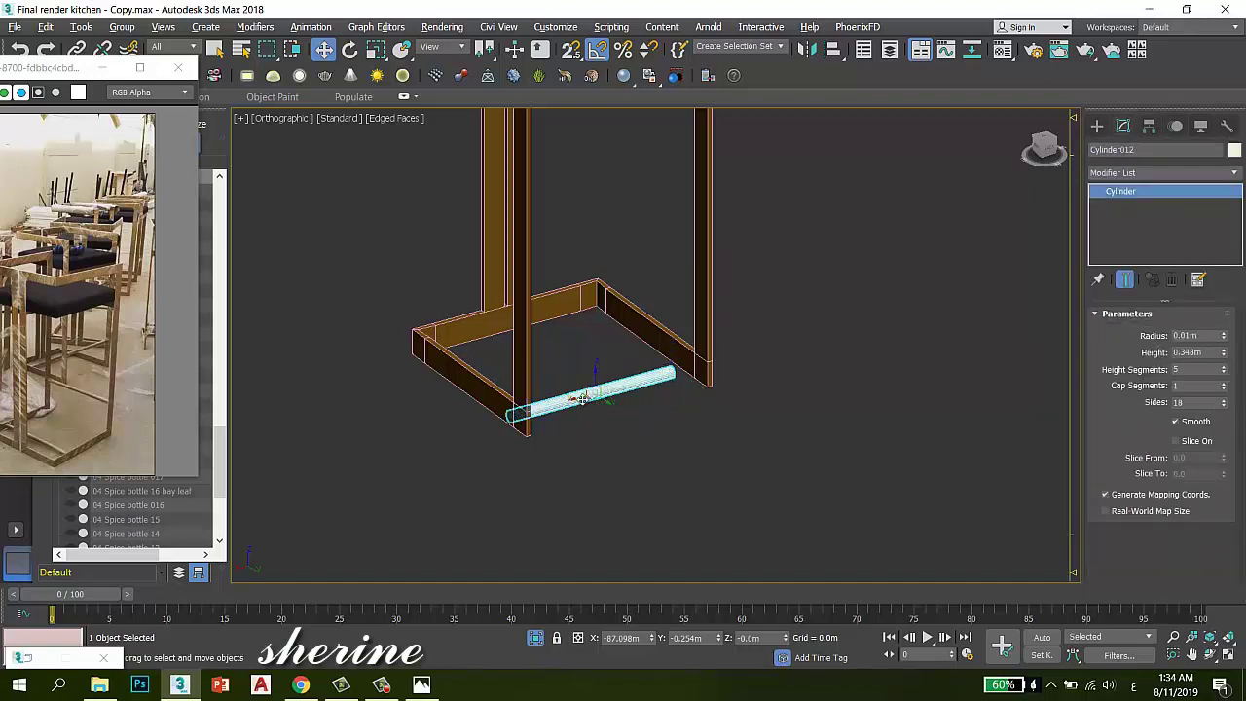
# Set the crossbar's height to 0.39 m and position it across the base frame at about Y -0.431 m, Z 0.035 m
pyautogui.moveTo(584, 397); pyautogui.dragTo(602, 363)
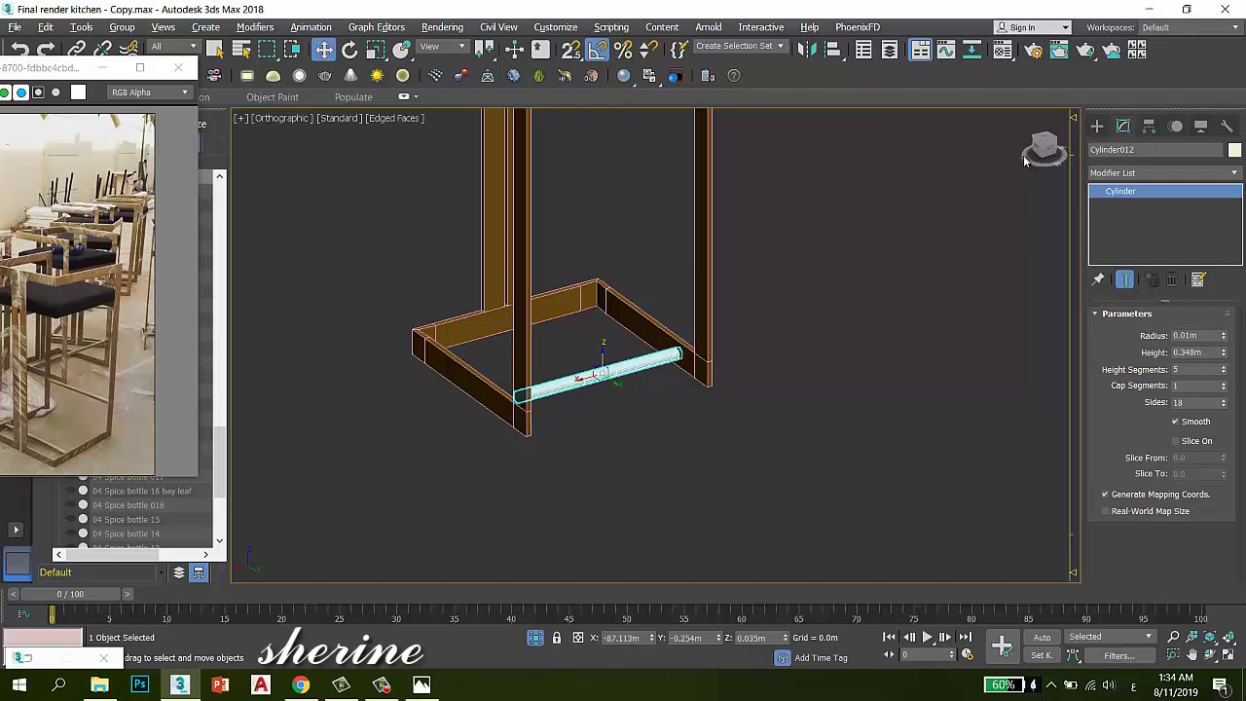
pyautogui.moveTo(1049, 152); pyautogui.dragTo(958, 175)
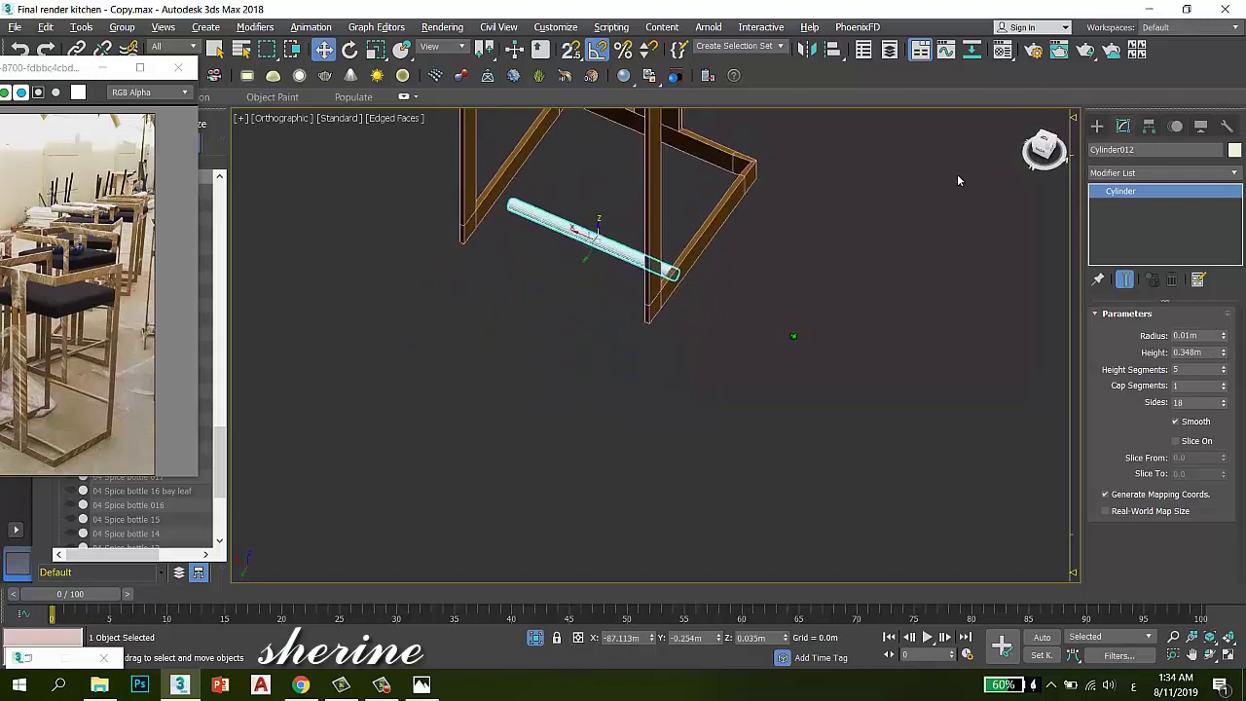
pyautogui.keyDown('alt'); pyautogui.moveTo(956, 180); pyautogui.dragTo(964, 181, button='middle'); pyautogui.keyUp('alt')
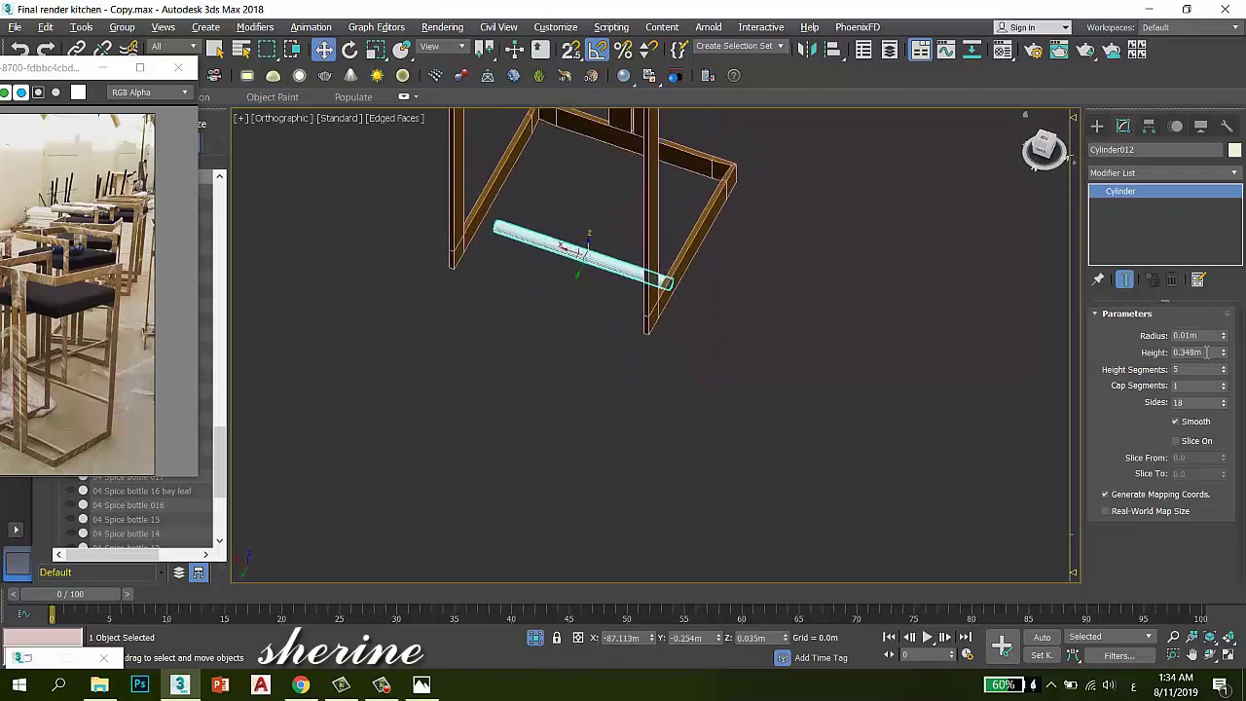
pyautogui.moveTo(1206, 353); pyautogui.dragTo(1156, 363)
pyautogui.press('Return')
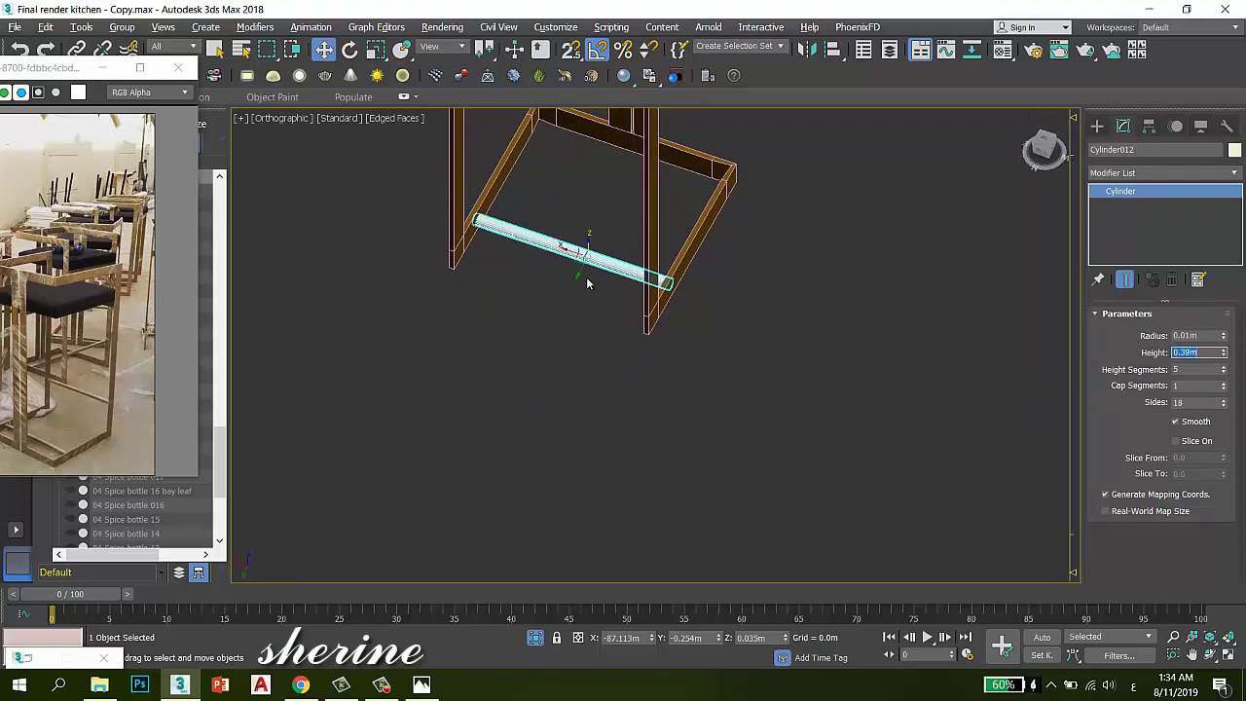
pyautogui.moveTo(577, 269); pyautogui.dragTo(642, 208)
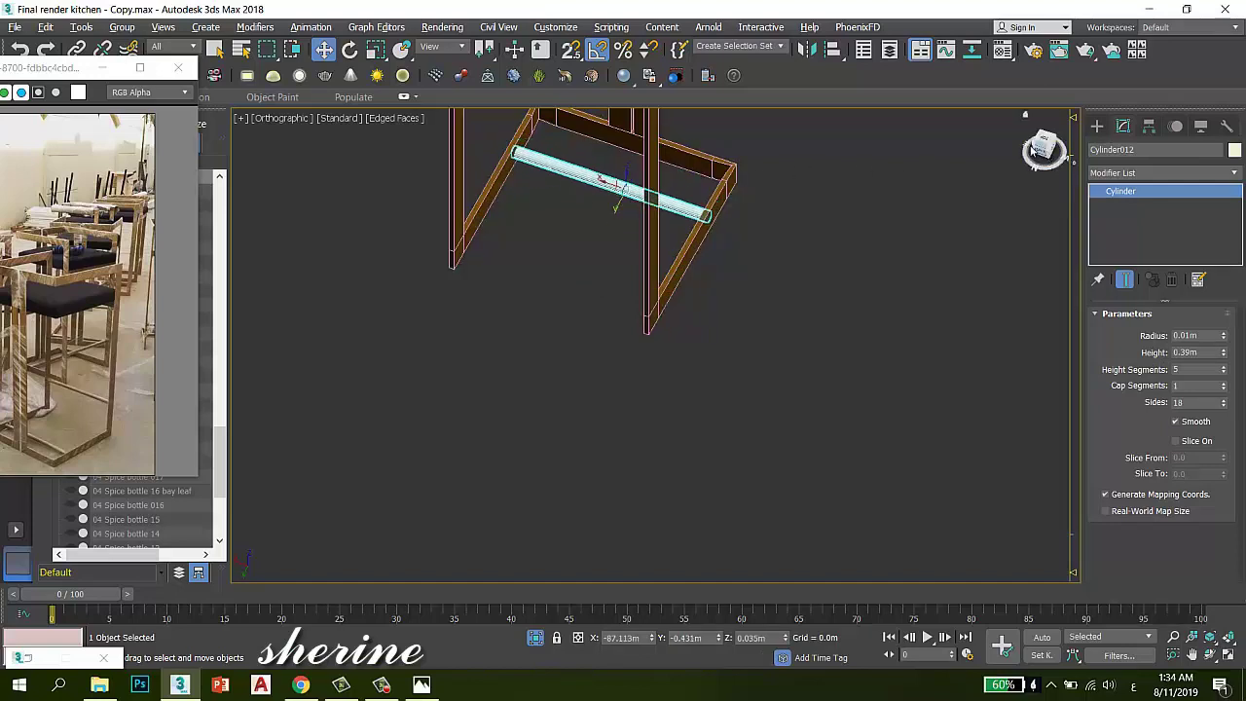
# Clone the crossbar as one instance to the upright legs and raise the clone to about Z 0.237 m
pyautogui.moveTo(1035, 149); pyautogui.dragTo(344, 116)
pyautogui.scroll(-2, 691, 366)
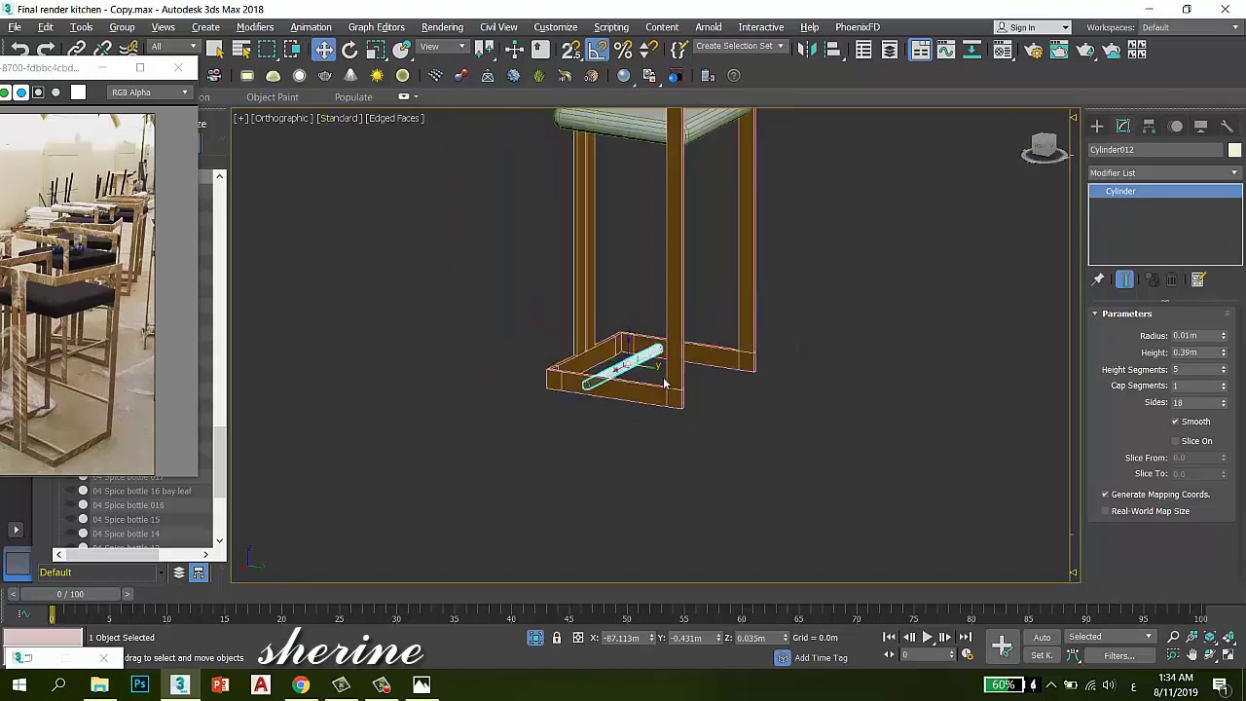
pyautogui.keyDown('shift'); pyautogui.moveTo(664, 384); pyautogui.dragTo(728, 376); pyautogui.keyUp('shift')
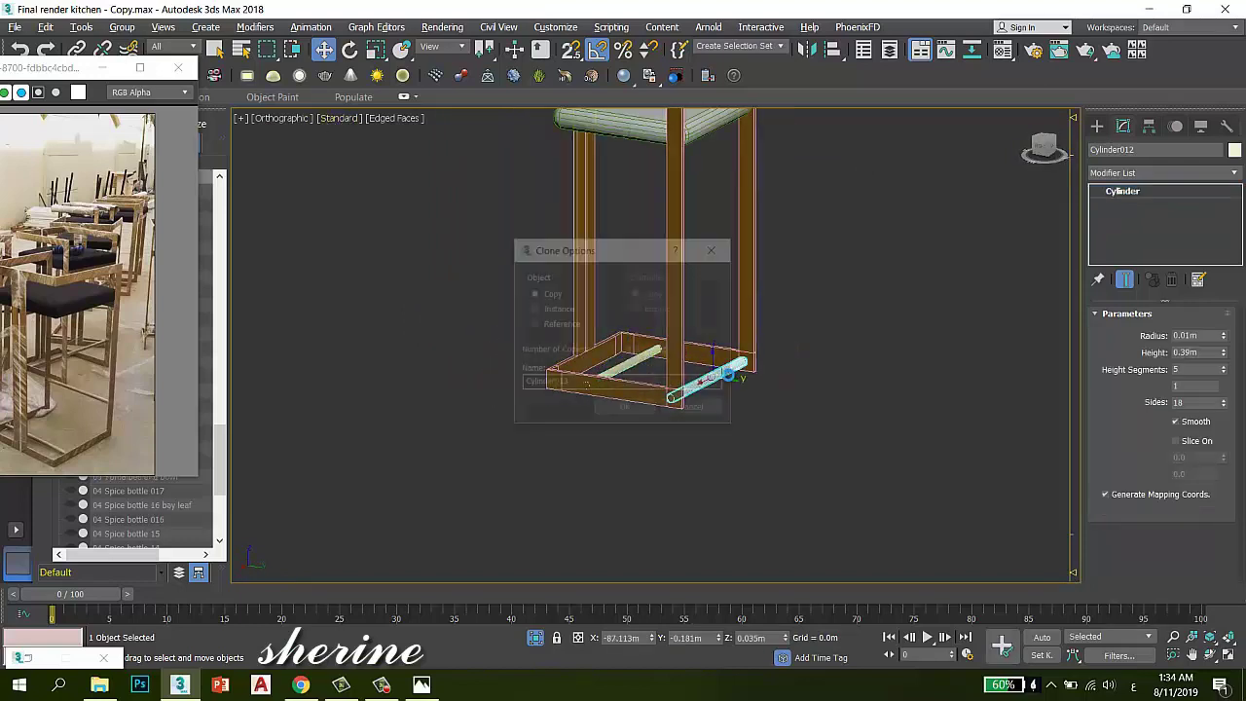
pyautogui.click(556, 309)
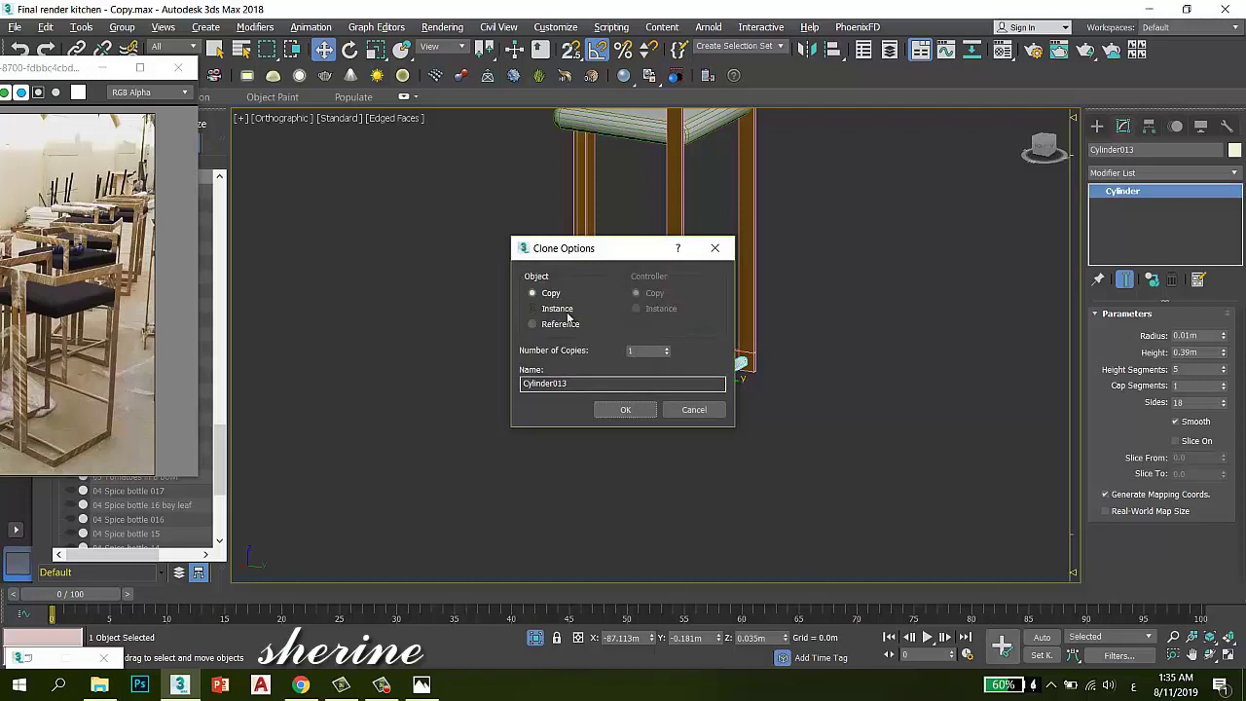
pyautogui.click(624, 409)
pyautogui.moveTo(710, 360); pyautogui.dragTo(740, 307)
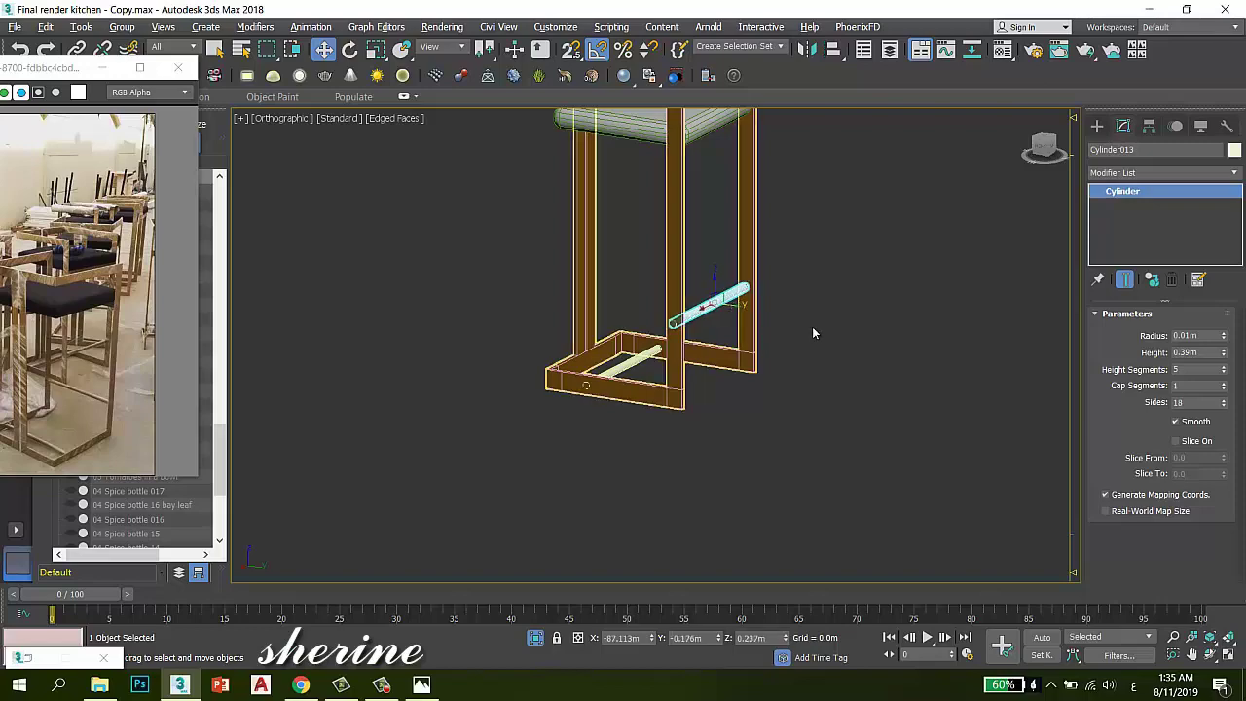
pyautogui.click(833, 333)
# Assign the gold metal material to both crossbars, then close the material previews and the material editor
pyautogui.press('m')
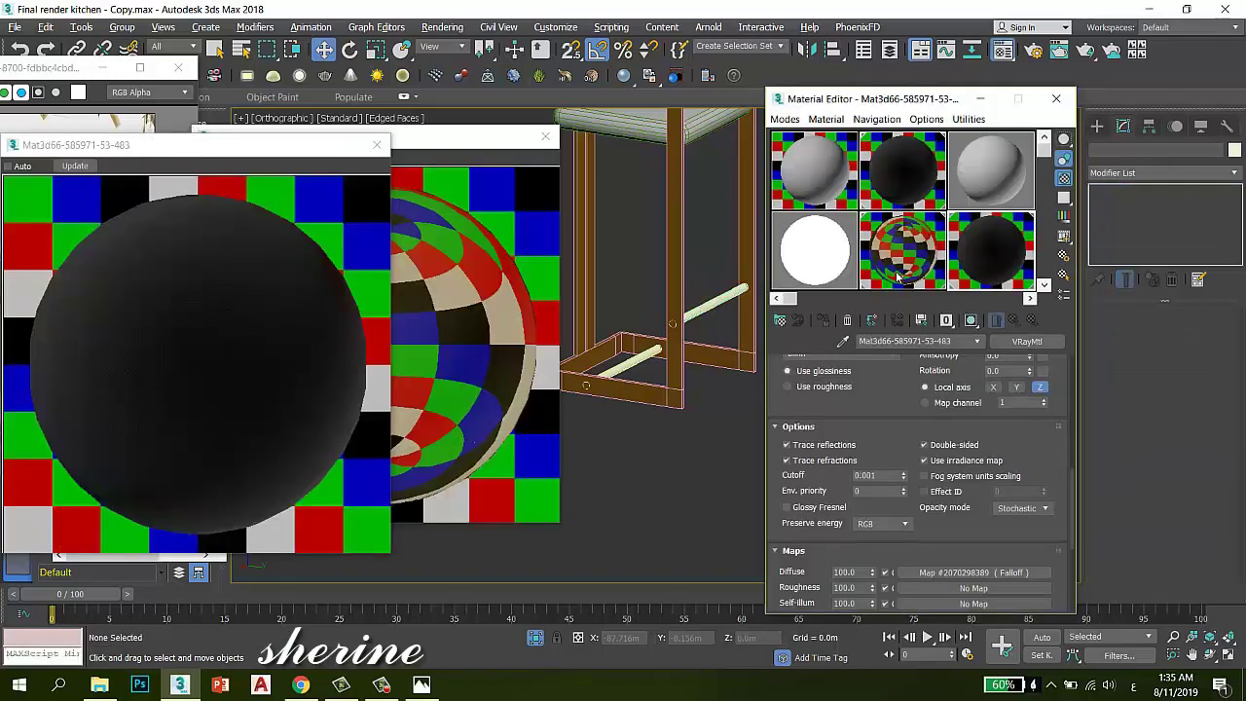
pyautogui.click(853, 278)
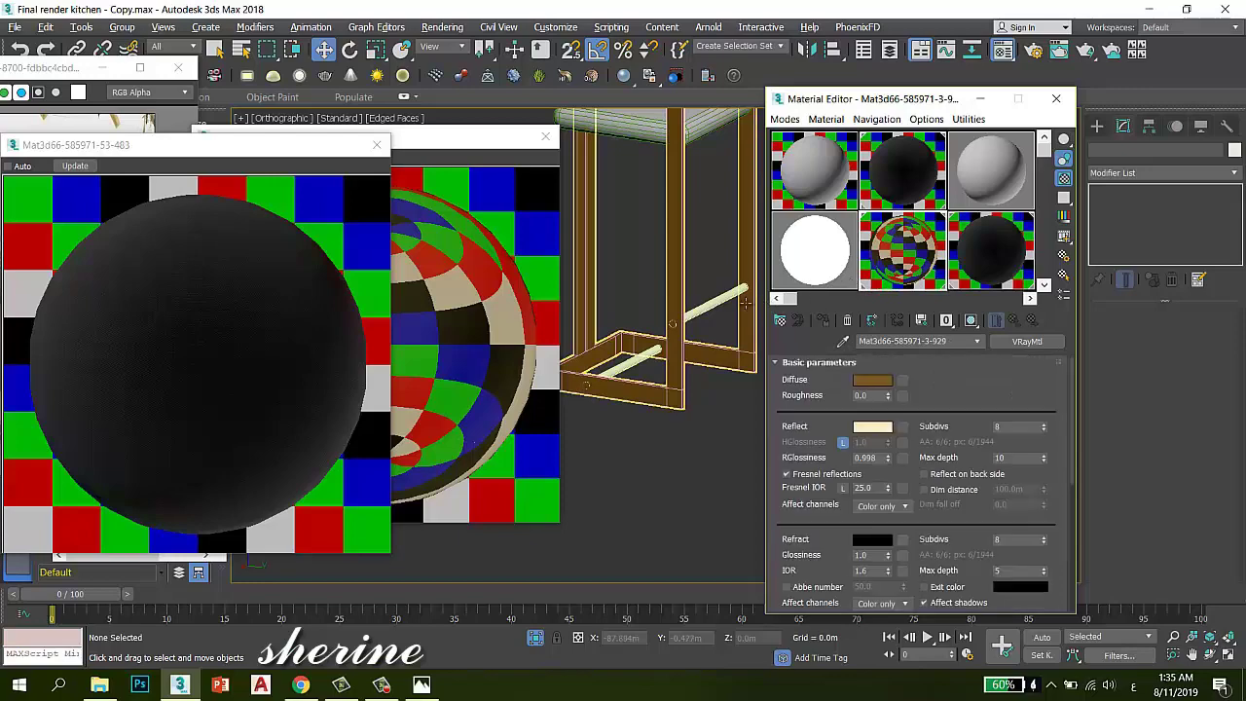
pyautogui.click(710, 304)
pyautogui.keyDown('ctrl'); pyautogui.click(613, 370); pyautogui.keyUp('ctrl')
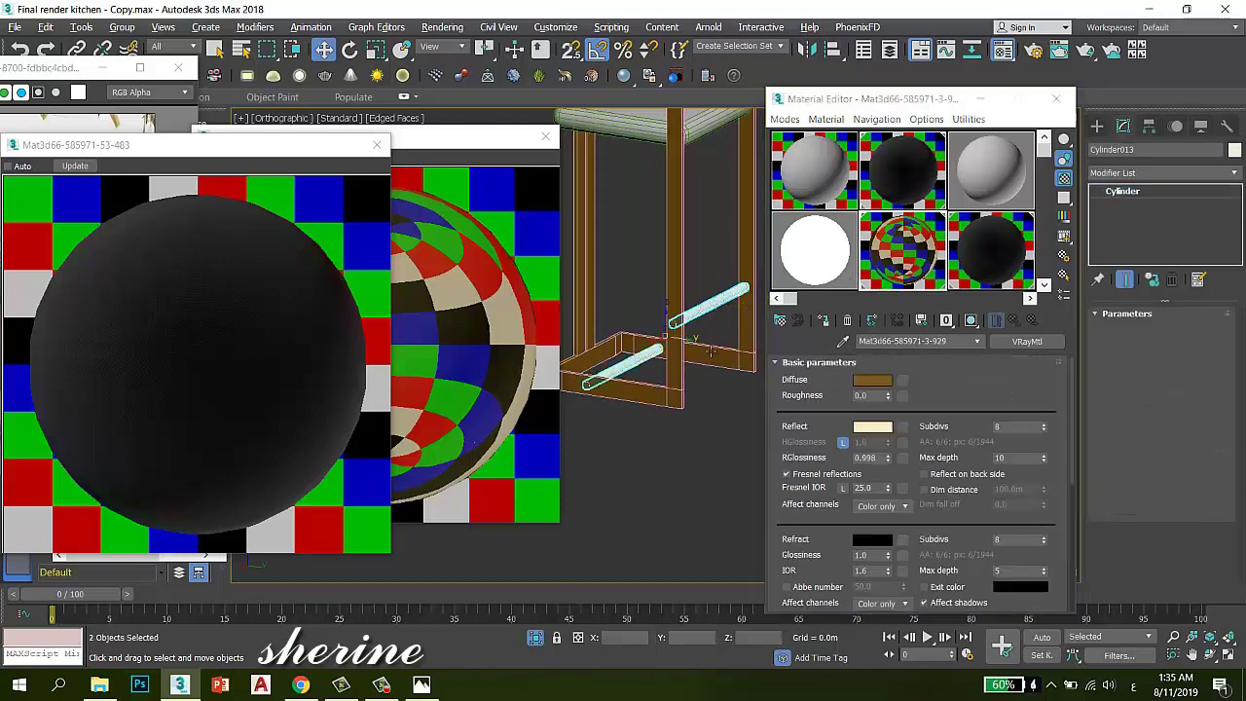
pyautogui.click(377, 144)
pyautogui.click(545, 137)
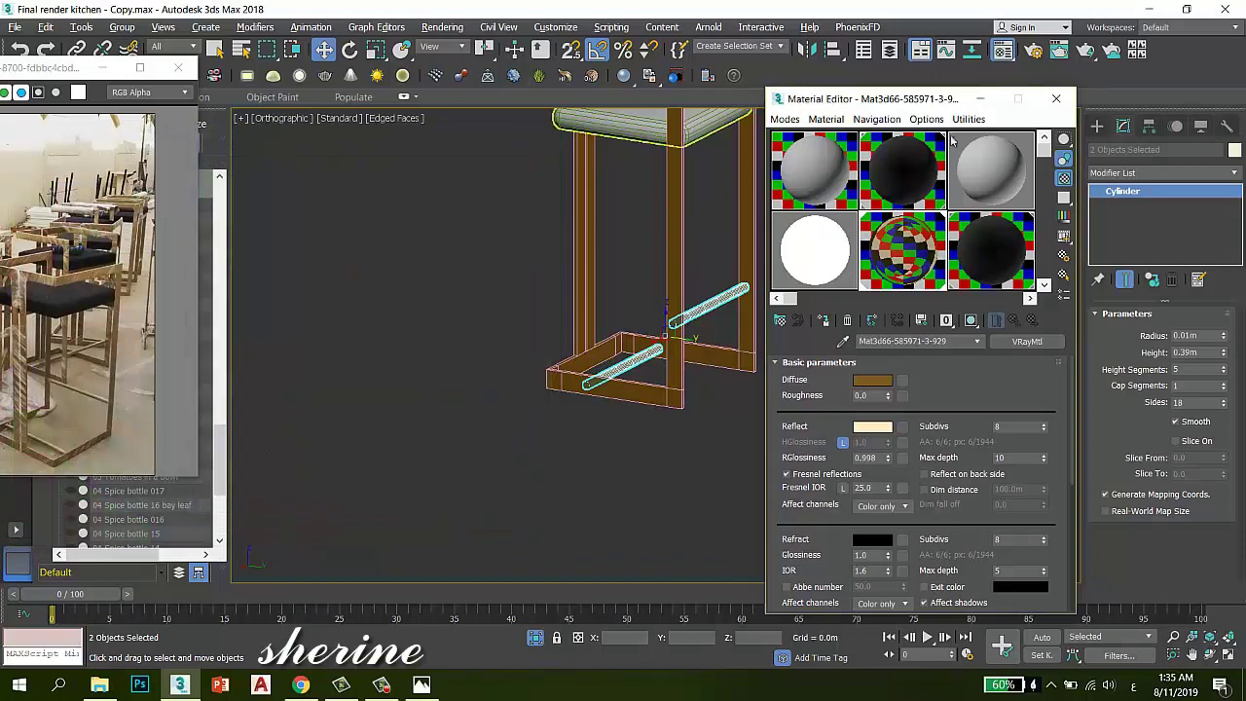
pyautogui.click(1055, 98)
# Set the radius of both crossbars to 0.008 m and deselect them
pyautogui.scroll(-4, 874, 315)
pyautogui.scroll(2, 832, 313)
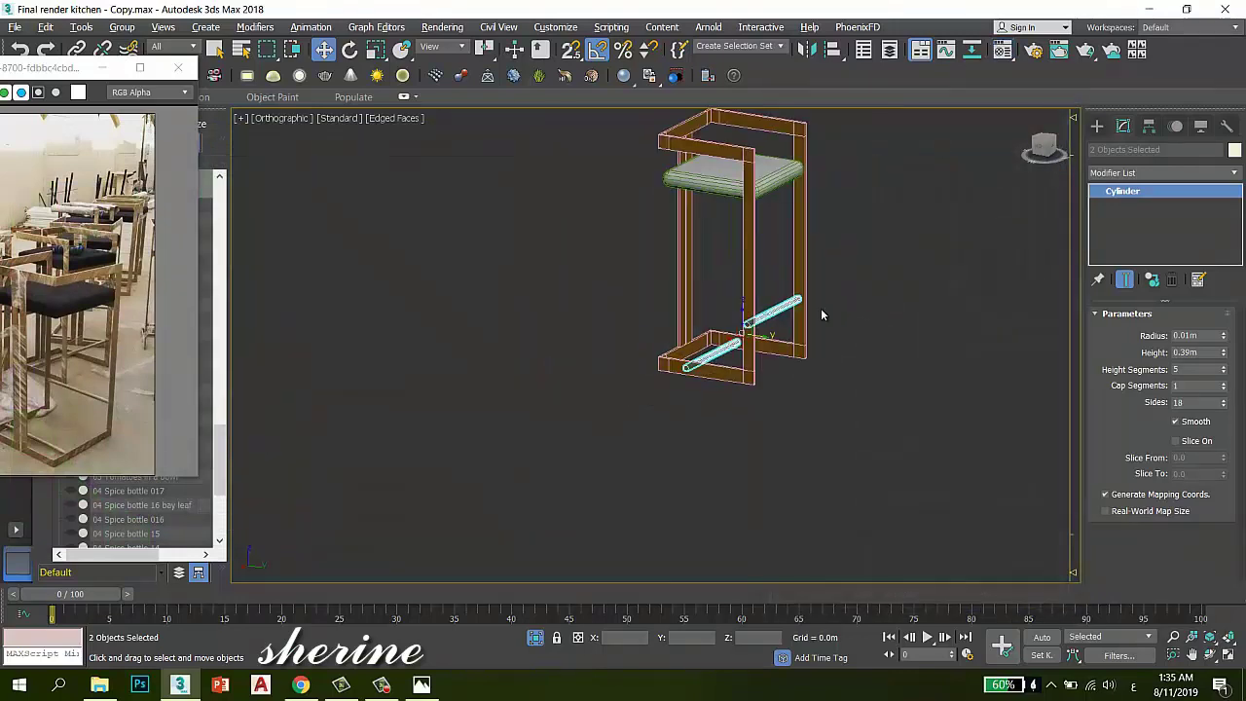
pyautogui.click(1193, 335)
pyautogui.press('Return')
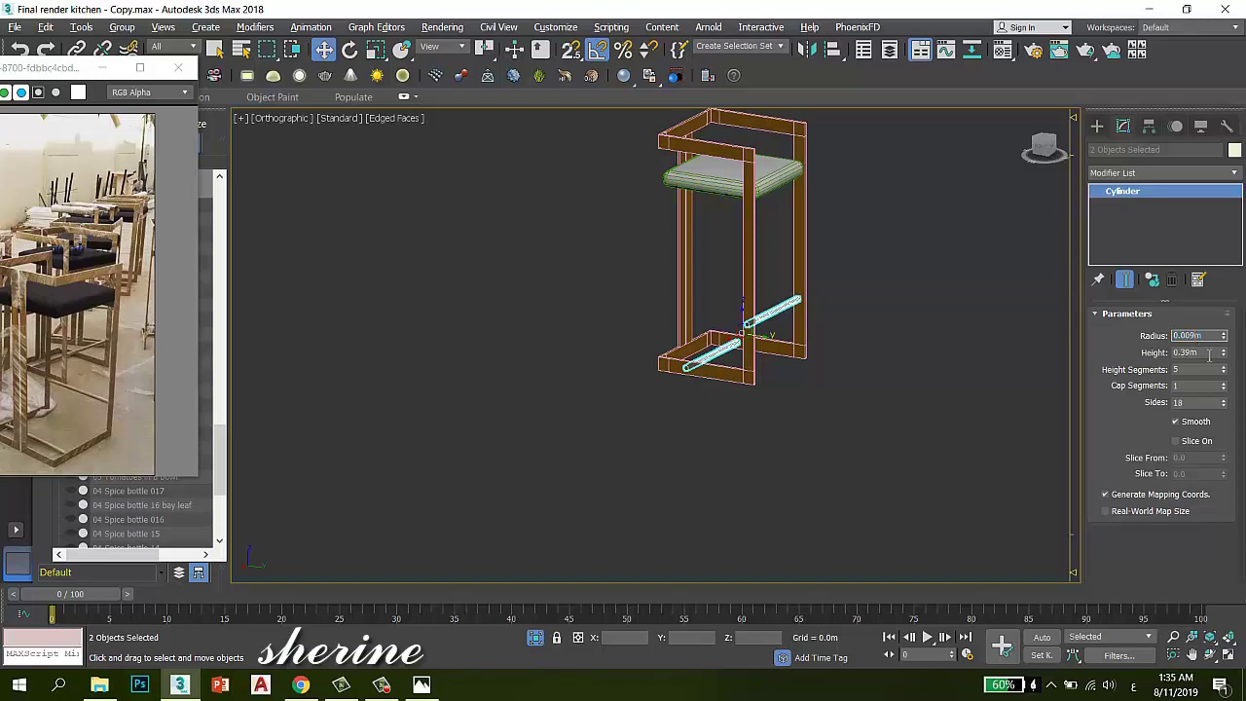
pyautogui.write('0.008')
pyautogui.press('Return')
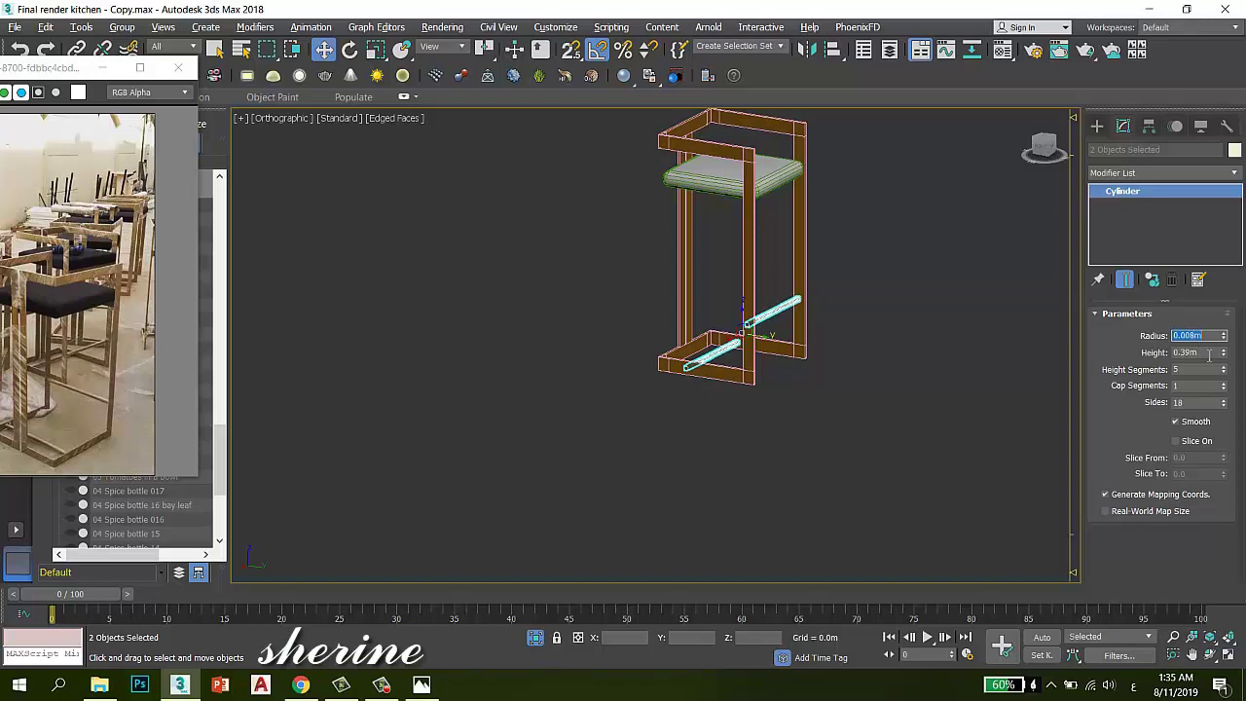
pyautogui.click(843, 407)
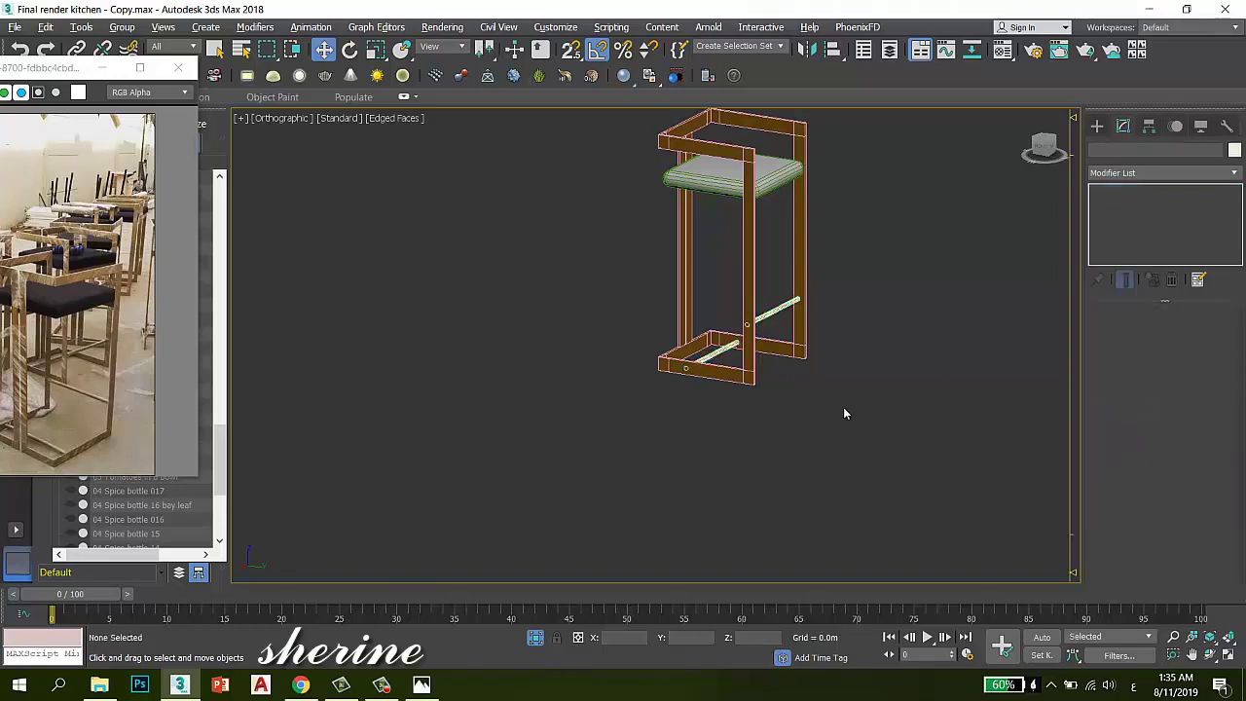
# Leave isolation, render the stool region of the kitchen scene and move the frame buffer beside the reference photo
pyautogui.rightClick(843, 407)
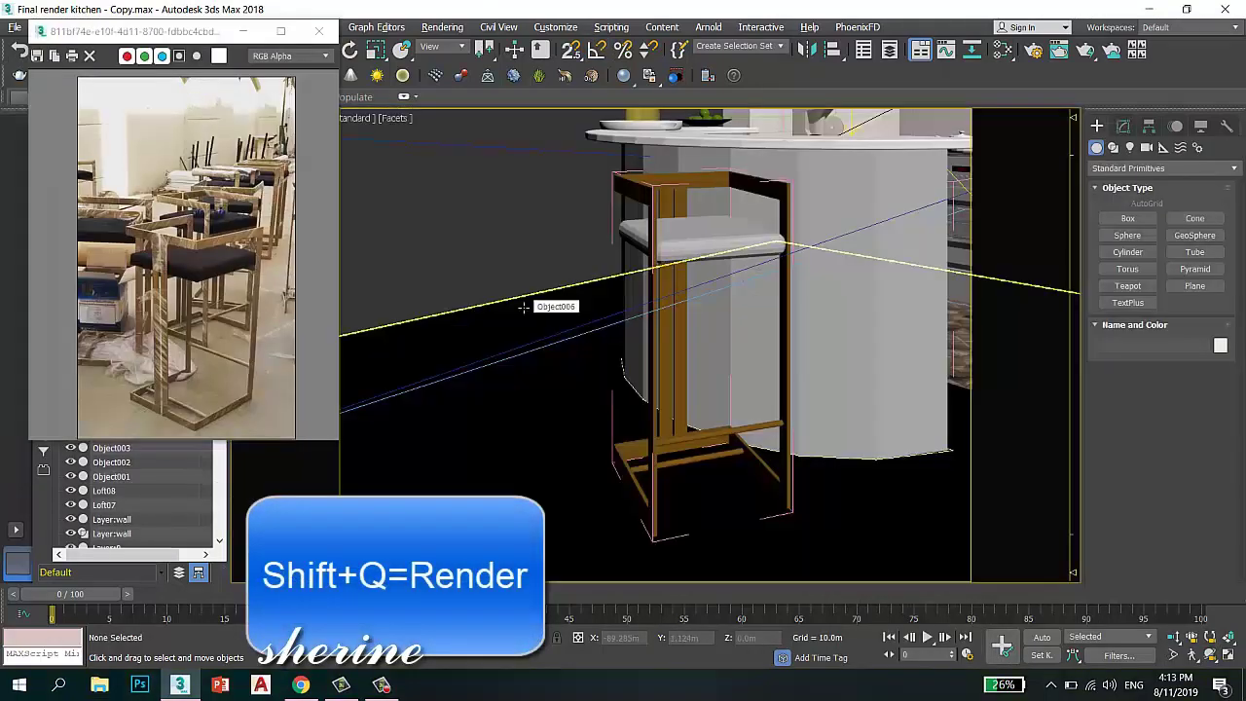
pyautogui.hotkey('shift', 'q')
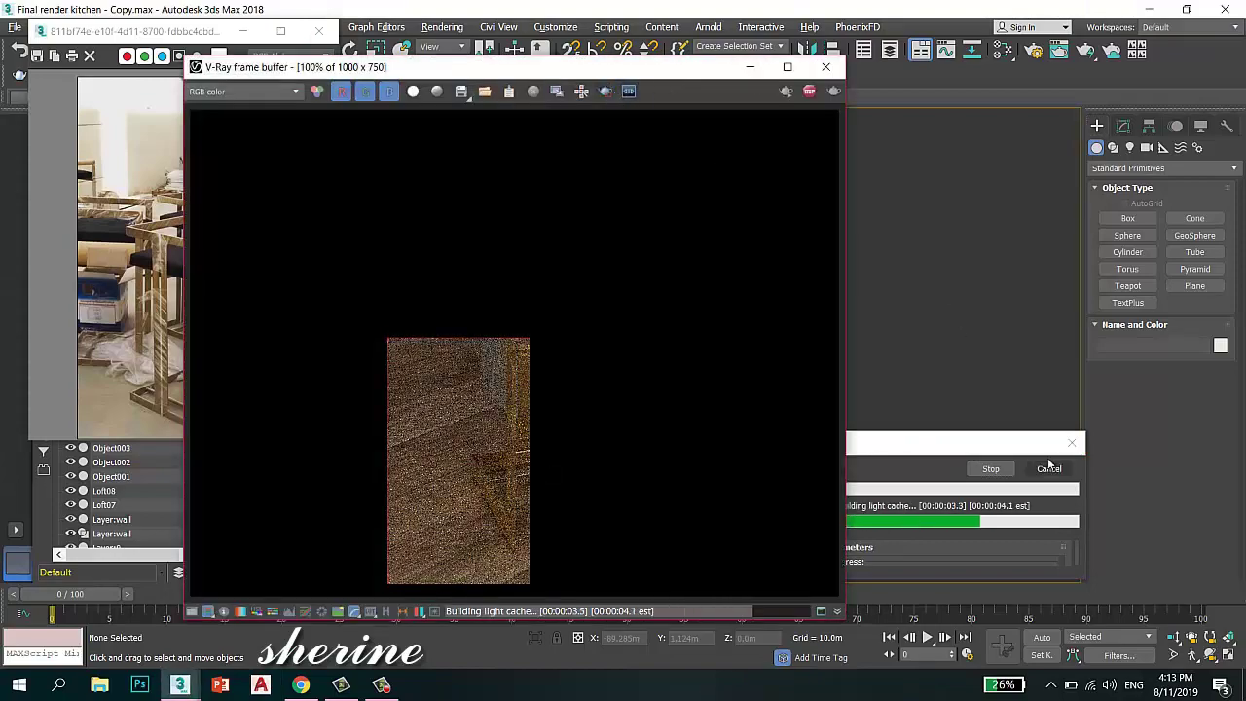
pyautogui.moveTo(687, 68); pyautogui.dragTo(845, 34)
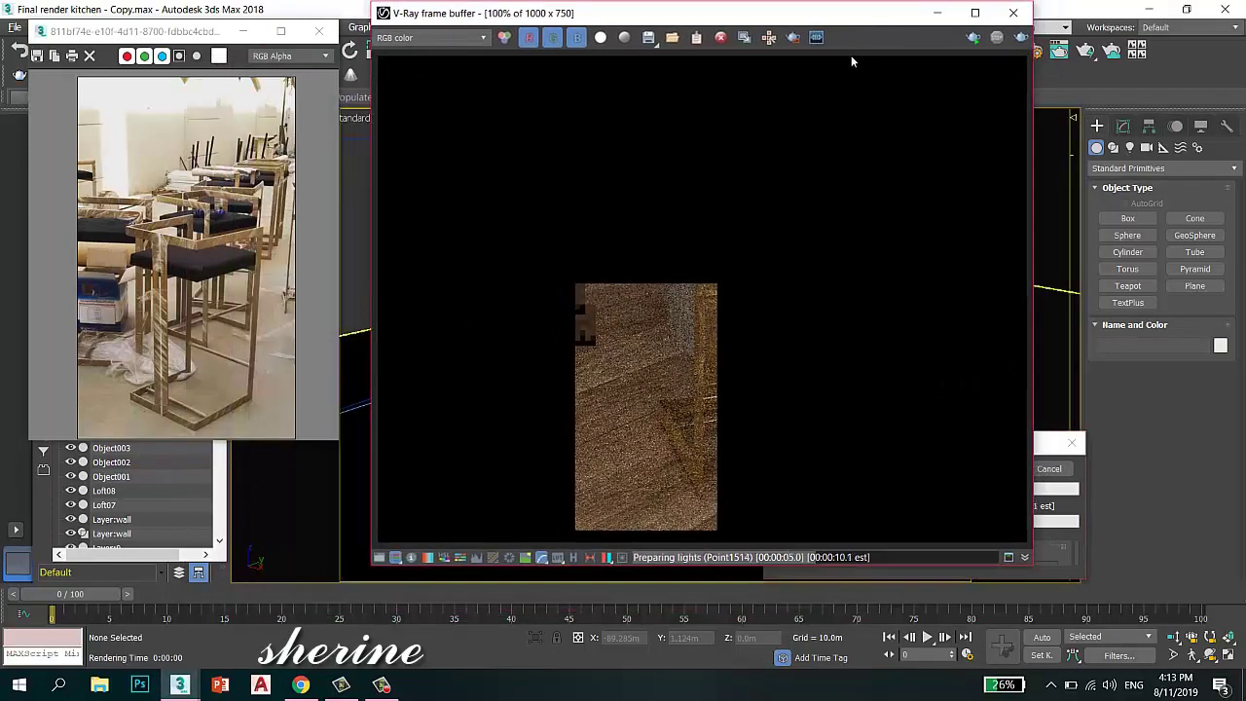